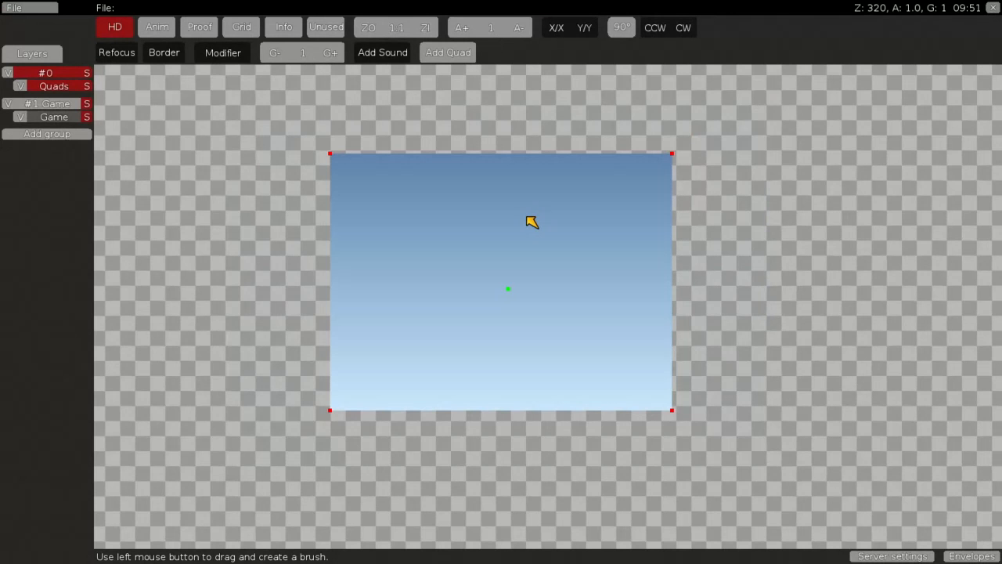
Step: Examine the sky background quad at several zoom levels and review the properties of group #0
{"action": "scroll", "coordinate": [533, 221], "scroll_direction": "up", "scroll_amount": 4}
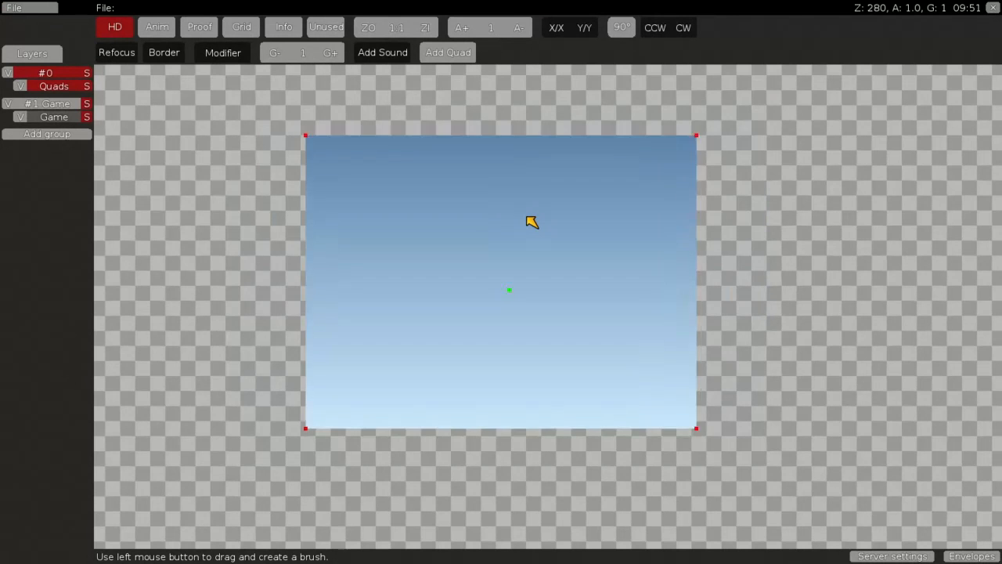
{"action": "scroll", "coordinate": [517, 235], "scroll_direction": "down", "scroll_amount": 3}
{"action": "scroll", "coordinate": [512, 243], "scroll_direction": "up", "scroll_amount": 1}
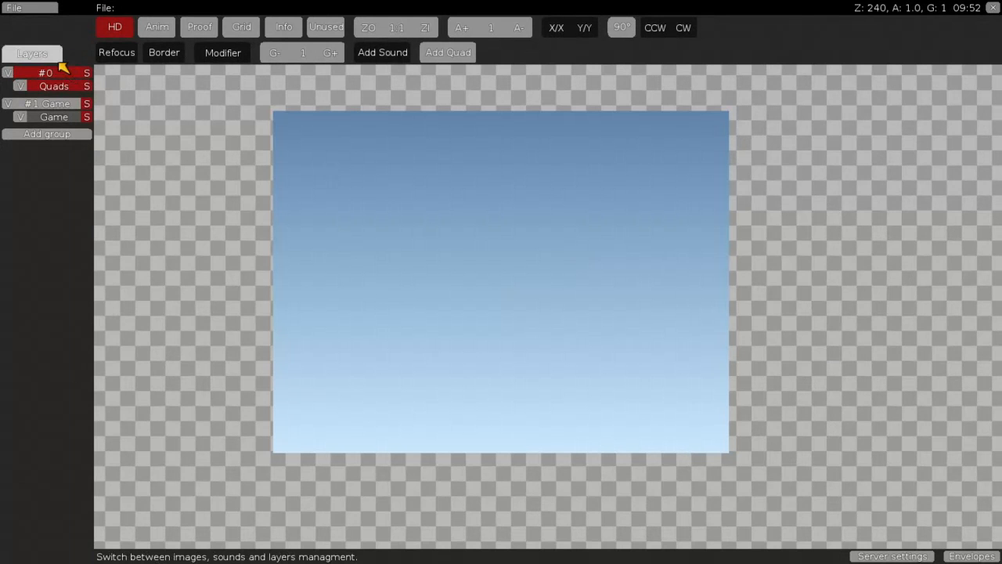
{"action": "scroll", "coordinate": [212, 214], "scroll_direction": "down", "scroll_amount": 4}
{"action": "scroll", "coordinate": [284, 221], "scroll_direction": "up", "scroll_amount": 7}
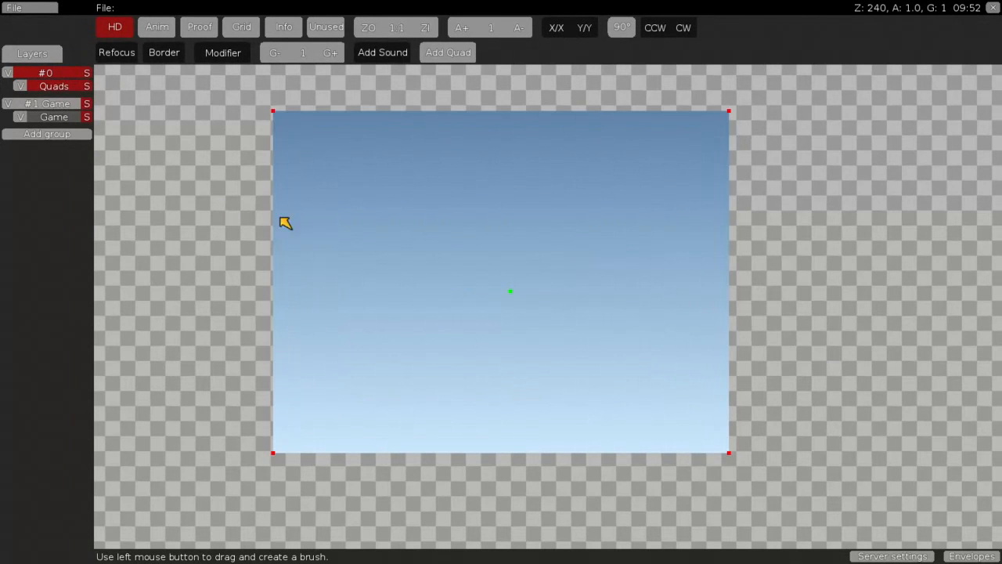
{"action": "left_click", "coordinate": [36, 86]}
{"action": "left_click", "coordinate": [41, 73]}
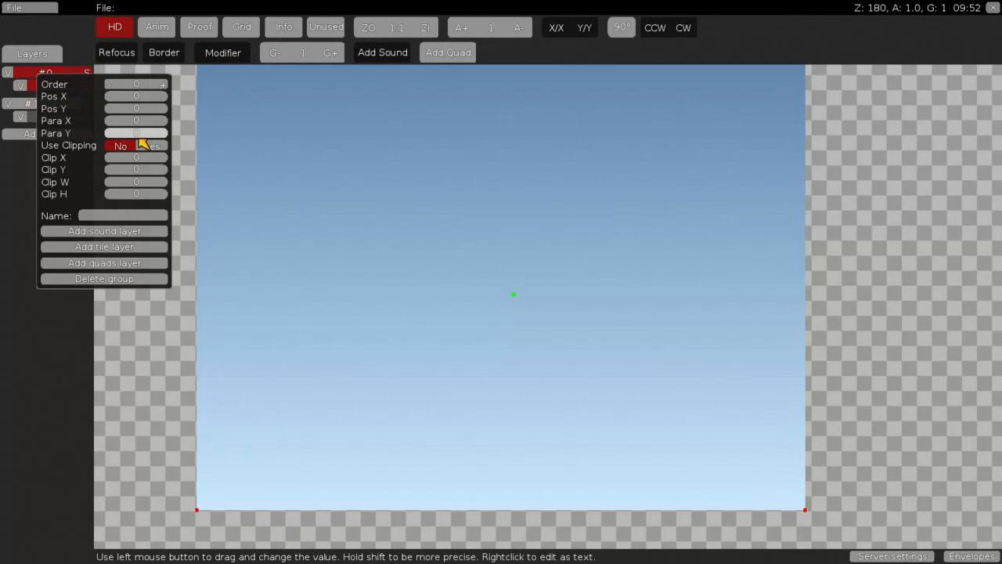
{"action": "left_click", "coordinate": [450, 149]}
{"action": "scroll", "coordinate": [468, 180], "scroll_direction": "down", "scroll_amount": 14}
{"action": "scroll", "coordinate": [488, 231], "scroll_direction": "up", "scroll_amount": 12}
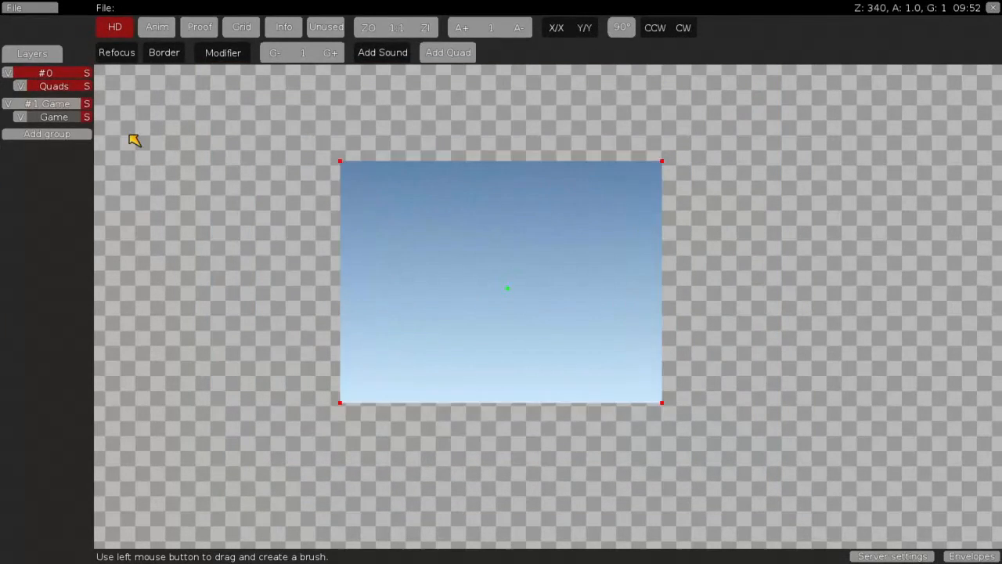
Step: Place a default spawn entity on the Game layer, within the sky quad's area
{"action": "left_click", "coordinate": [54, 117]}
{"action": "key", "text": "space"}
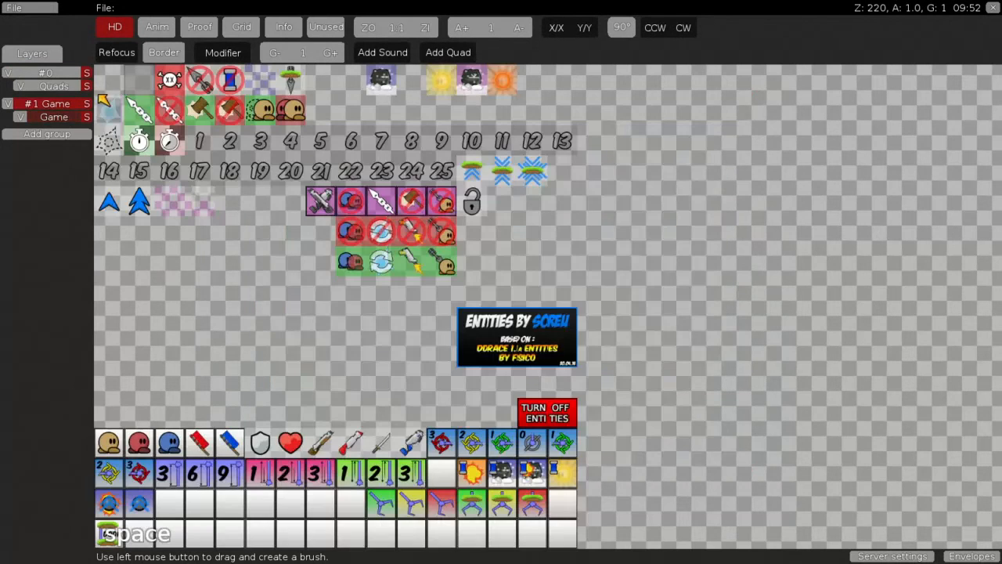
{"action": "left_click", "coordinate": [116, 446]}
{"action": "scroll", "coordinate": [287, 320], "scroll_direction": "up", "scroll_amount": 4}
{"action": "scroll", "coordinate": [439, 279], "scroll_direction": "up", "scroll_amount": 2}
{"action": "left_click", "coordinate": [430, 273]}
Step: Paint a long horizontal strip of tiles on the Game layer below the spawn point and clear the brush
{"action": "key", "text": "space"}
{"action": "scroll", "coordinate": [393, 311], "scroll_direction": "down", "scroll_amount": 8}
{"action": "left_click_drag", "start_coordinate": [394, 311], "coordinate": [616, 321]}
{"action": "right_click", "coordinate": [599, 314]}
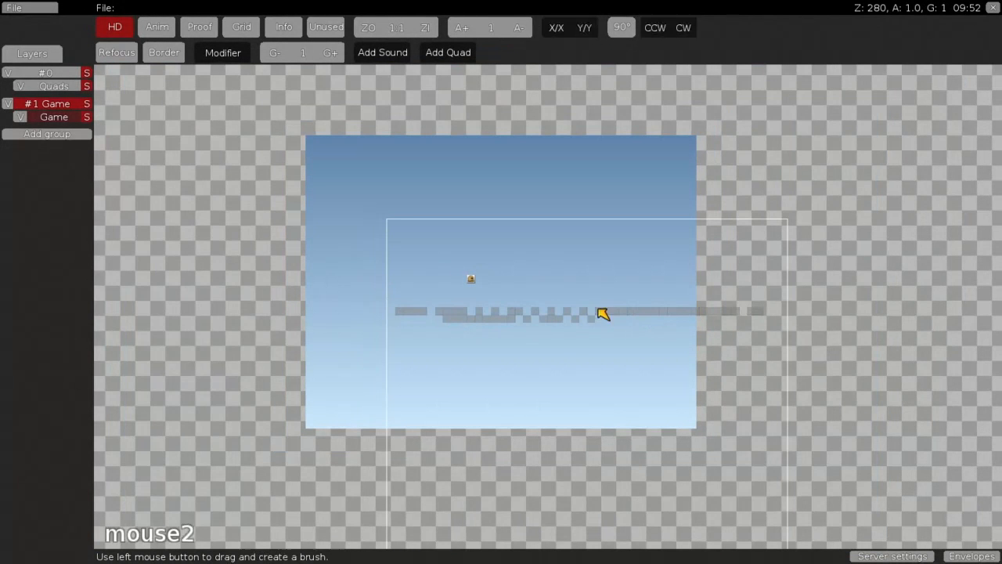
Step: Save the map as quads.map in the maps folder
{"action": "key", "text": "ctrl+s"}
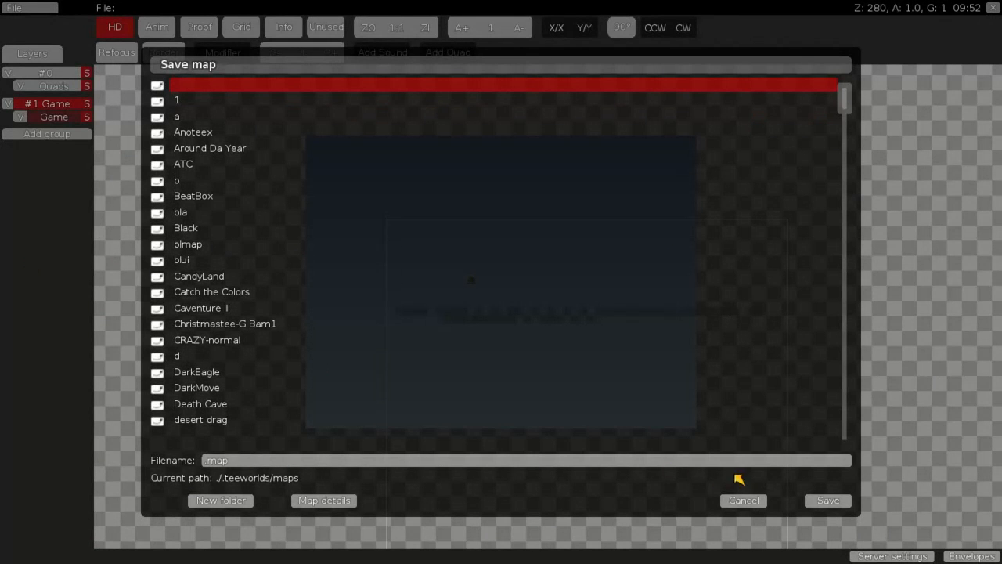
{"action": "type", "text": "quads"}
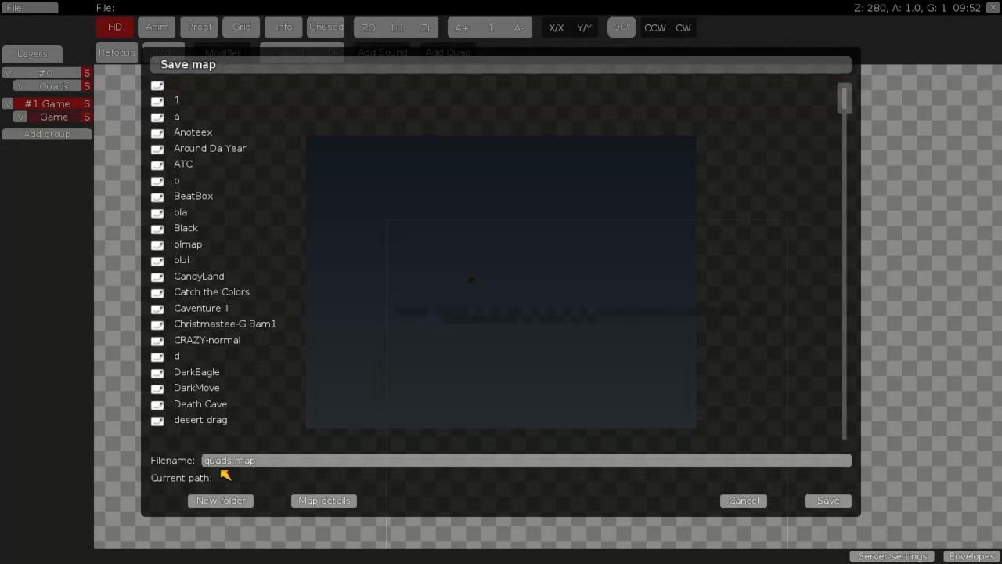
{"action": "key", "text": "Return"}
Step: Switch to the game client, join the LAN server My DDNet server and log in to its remote console with the password
{"action": "left_click", "coordinate": [428, 354]}
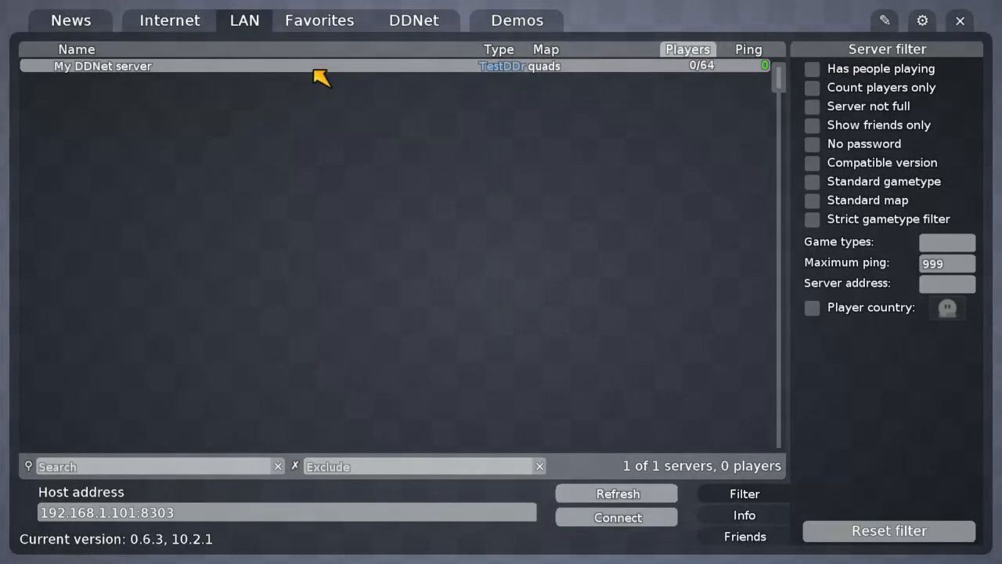
{"action": "double_click", "coordinate": [321, 74]}
{"action": "key", "text": "F2"}
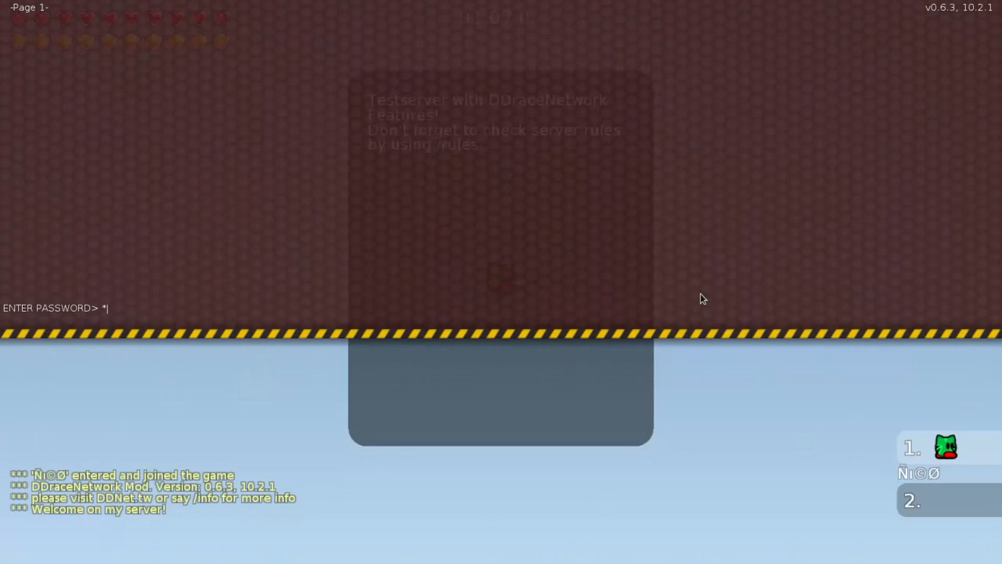
{"action": "key", "text": "Return"}
Step: Reload the server's map with the reload console command and close the console
{"action": "type", "text": "reload"}
{"action": "key", "text": "Return"}
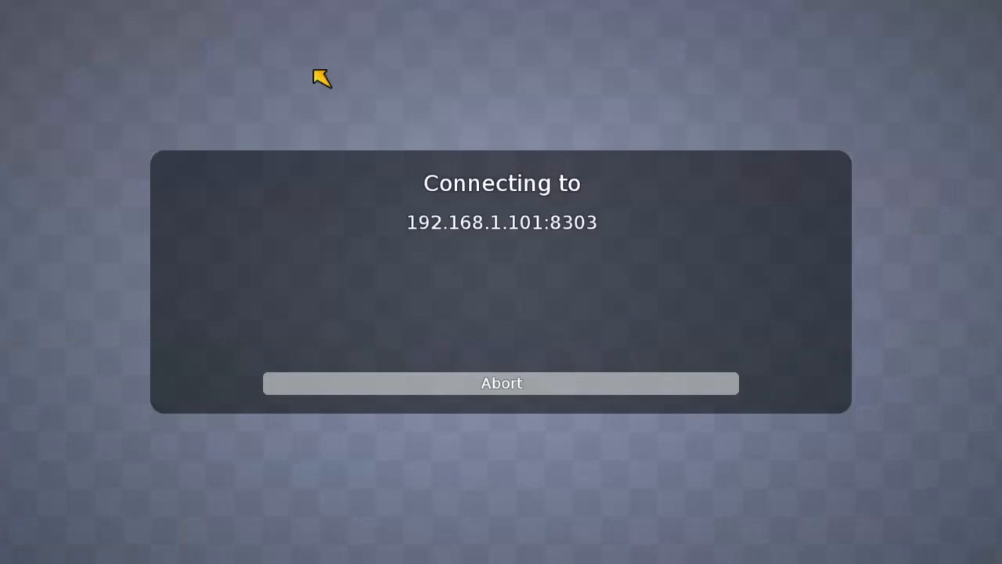
{"action": "key", "text": "Escape"}
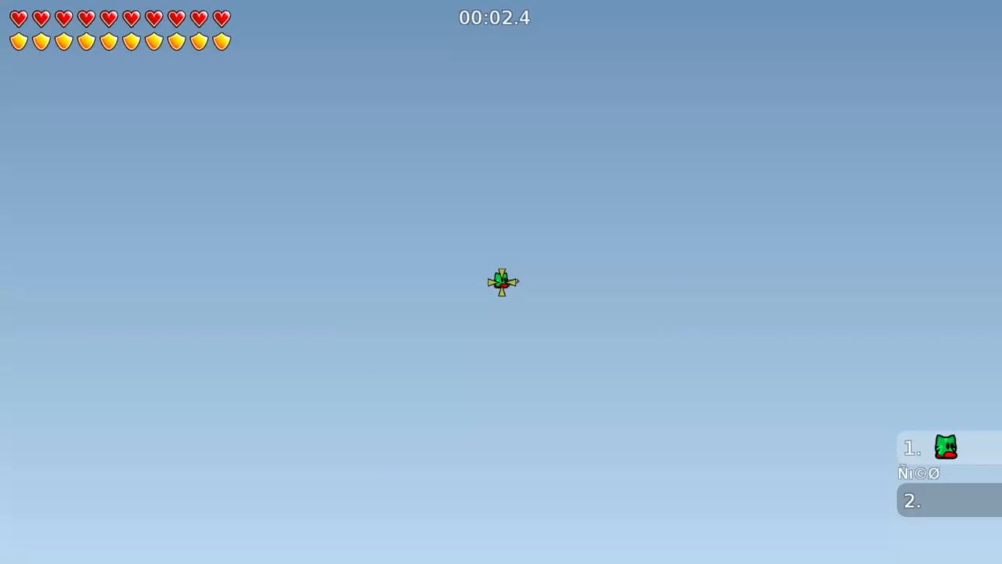
Step: Play-test the quads map by moving the character in front of the sky background
{"action": "key", "text": "e"}
{"action": "key", "text": "space"}
{"action": "key", "text": "e"}
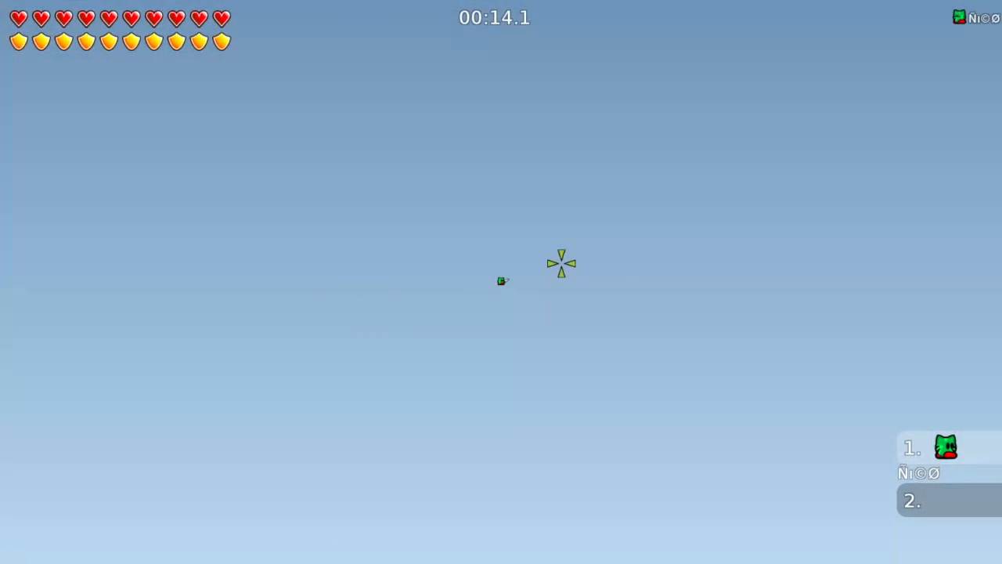
Step: Return to the map editor and raise the Para X and Para Y values of quad group #0
{"action": "key", "text": "ctrl+shift+e"}
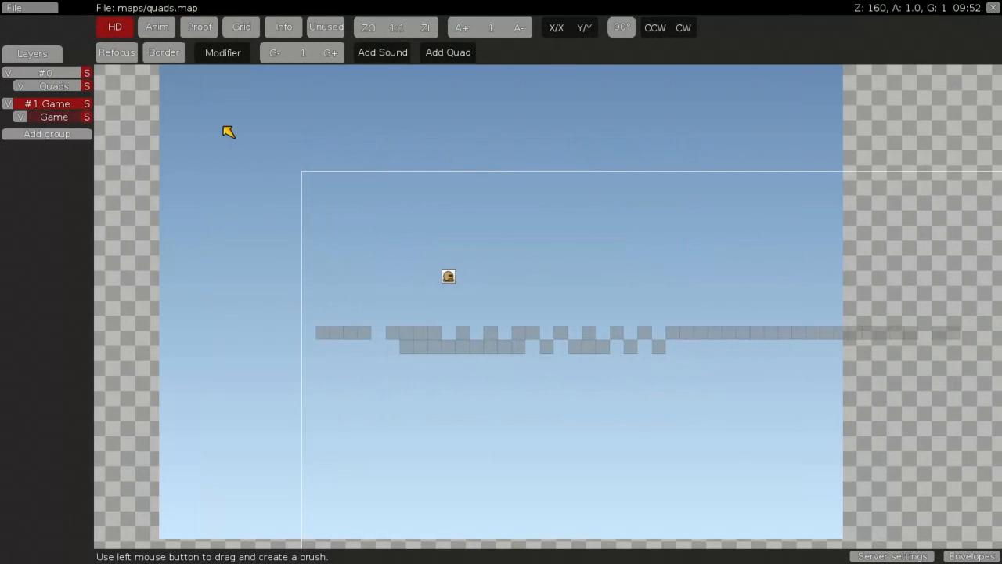
{"action": "right_click", "coordinate": [35, 78]}
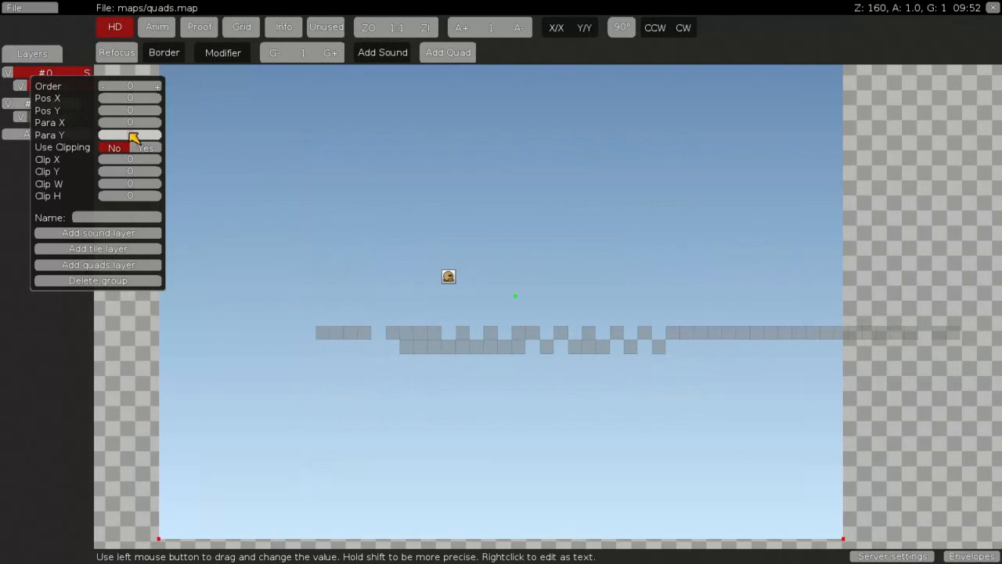
{"action": "left_click_drag", "start_coordinate": [152, 129], "coordinate": [137, 139], "text": "shift"}
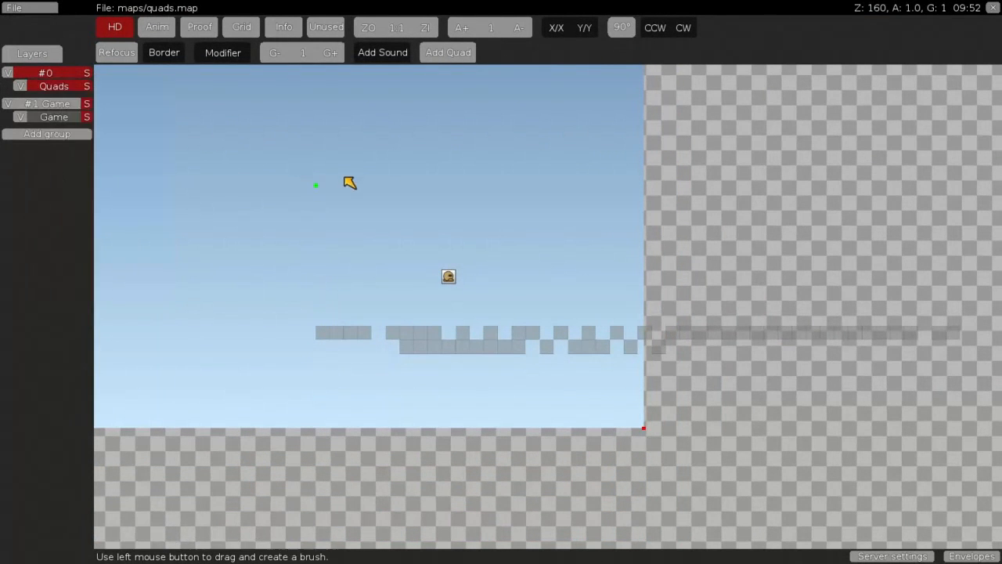
Step: Move the sky quad so that it covers the spawn point and most of the tile strip
{"action": "scroll", "coordinate": [421, 214], "scroll_direction": "down", "scroll_amount": 3}
{"action": "scroll", "coordinate": [418, 240], "scroll_direction": "up", "scroll_amount": 2}
{"action": "left_click_drag", "start_coordinate": [419, 239], "coordinate": [531, 259]}
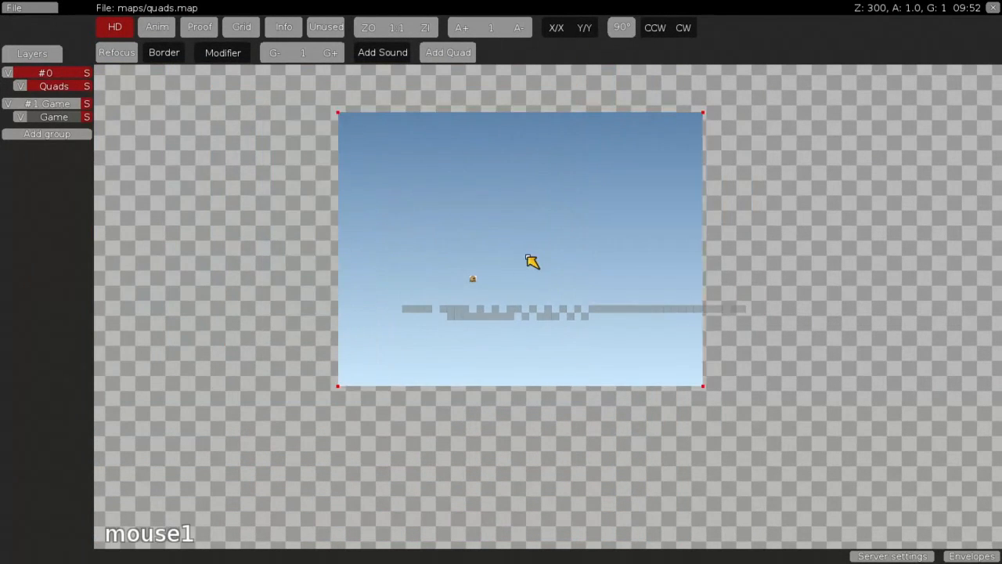
Step: Switch to the game and reload the edited map through the remote console
{"action": "key", "text": "ctrl+shift+e"}
{"action": "key", "text": "F2"}
{"action": "type", "text": "rew"}
{"action": "key", "text": "Return"}
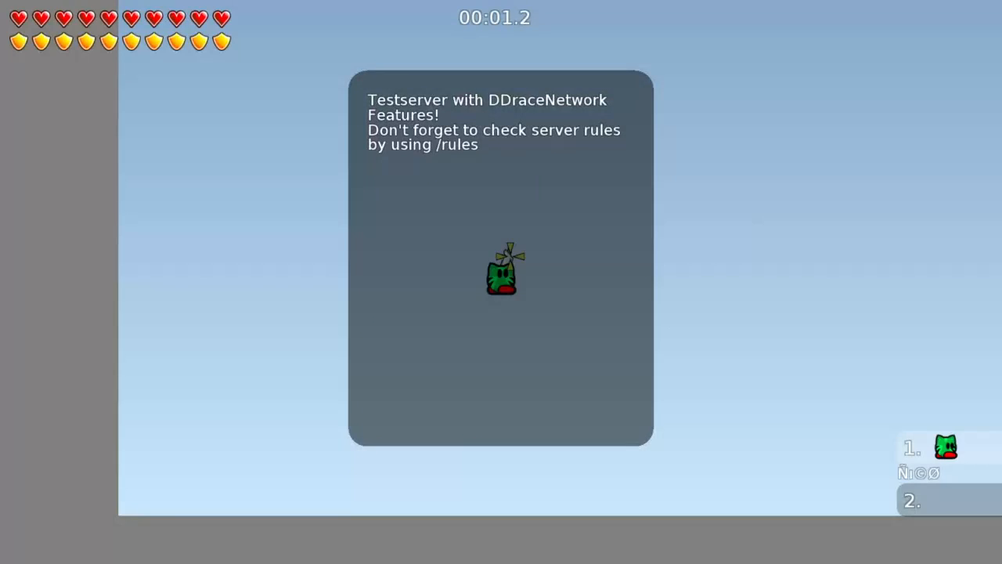
Step: Play-test the map up to and past the quad's edges, and view the sky quad's borders in free-view spectating
{"action": "key", "text": "d"}
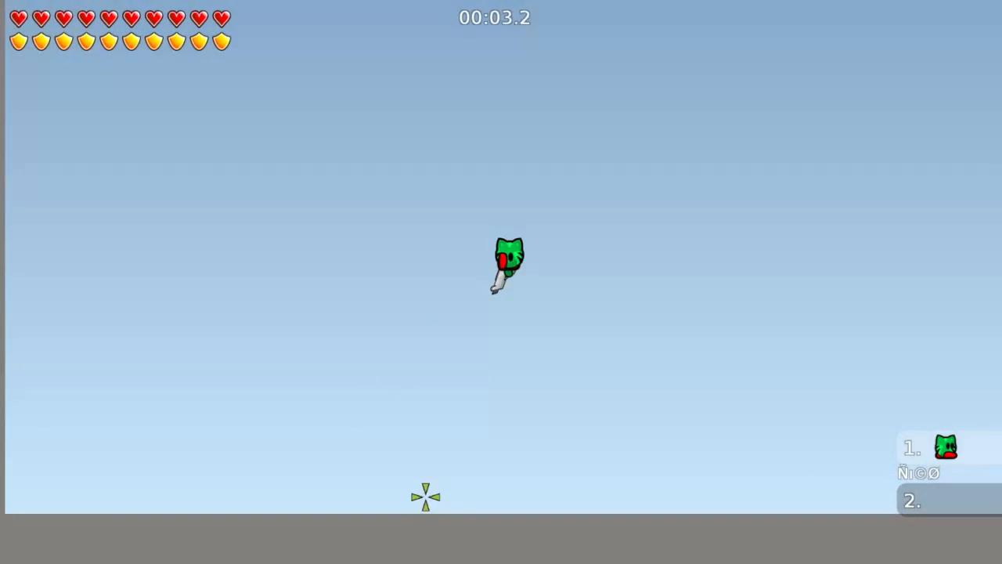
{"action": "key", "text": "space"}
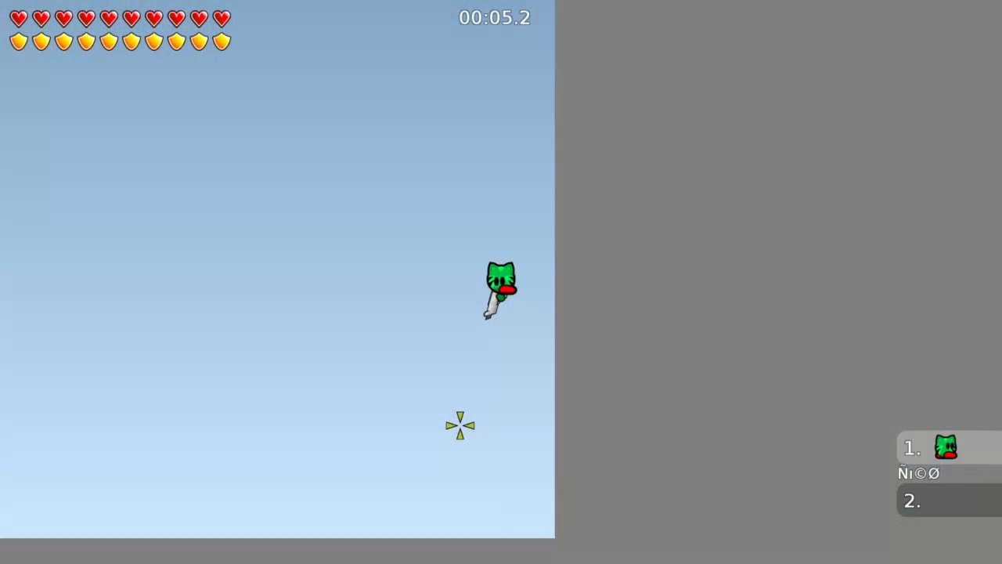
{"action": "key", "text": "d"}
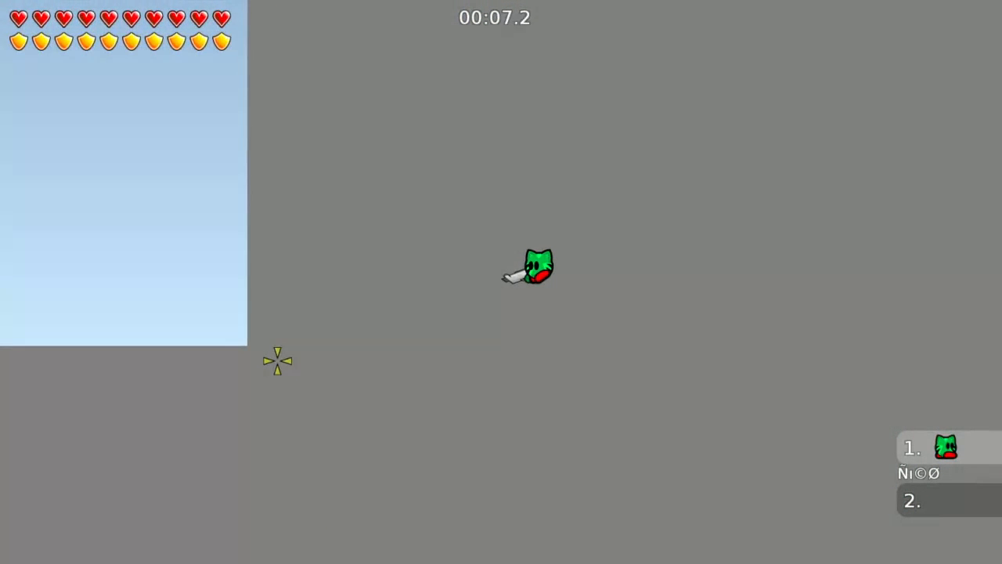
{"action": "key", "text": "a"}
{"action": "key", "text": "space"}
{"action": "scroll", "coordinate": [501, 281], "scroll_direction": "down", "scroll_amount": 8}
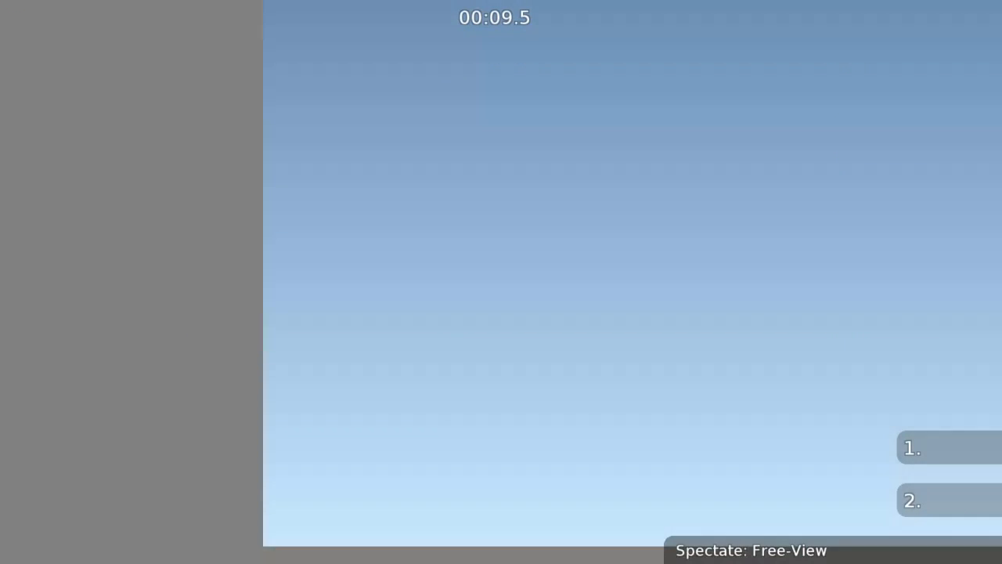
{"action": "key", "text": "KP_Multiply"}
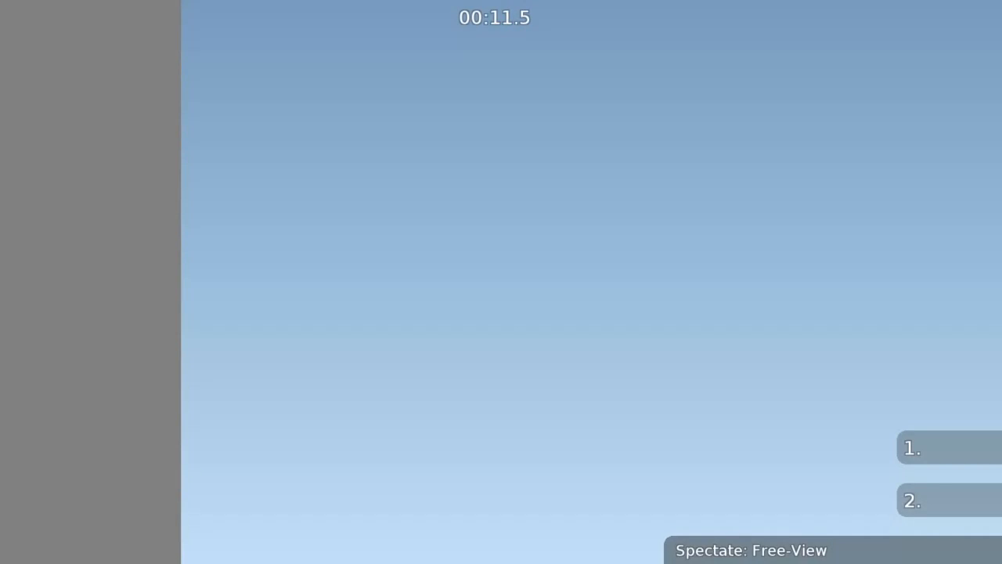
Step: Return to the map editor and lower the Para X and Para Y values of quad group #0
{"action": "key", "text": "ctrl+shift+e"}
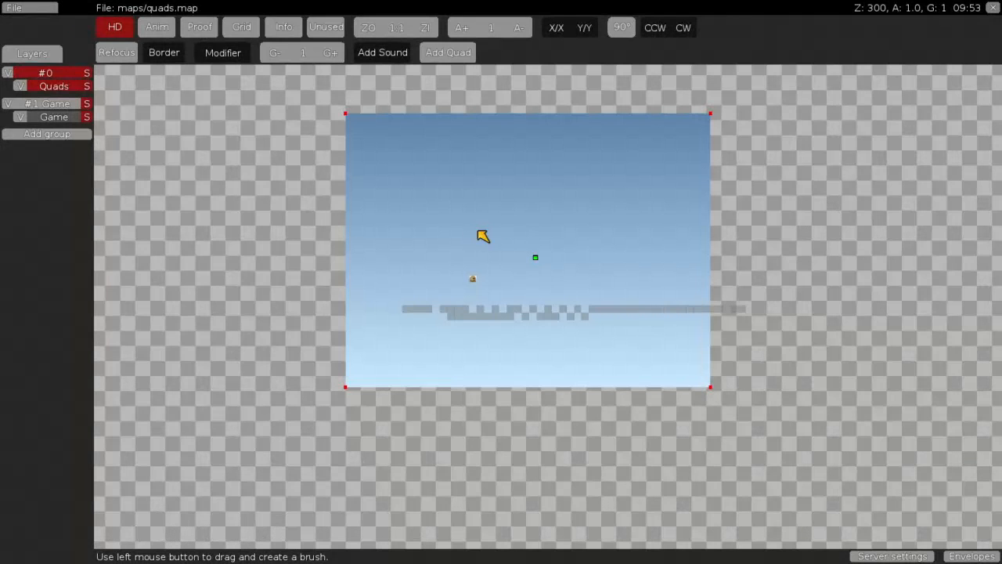
{"action": "right_click", "coordinate": [64, 76]}
{"action": "mouse_move", "coordinate": [169, 125]}
{"action": "left_mouse_down"}
{"action": "mouse_move", "coordinate": [190, 138]}
{"action": "mouse_move", "coordinate": [170, 137]}
{"action": "left_mouse_up"}
Step: Go back to the game and run the reload command in the remote console
{"action": "key", "text": "ctrl+e"}
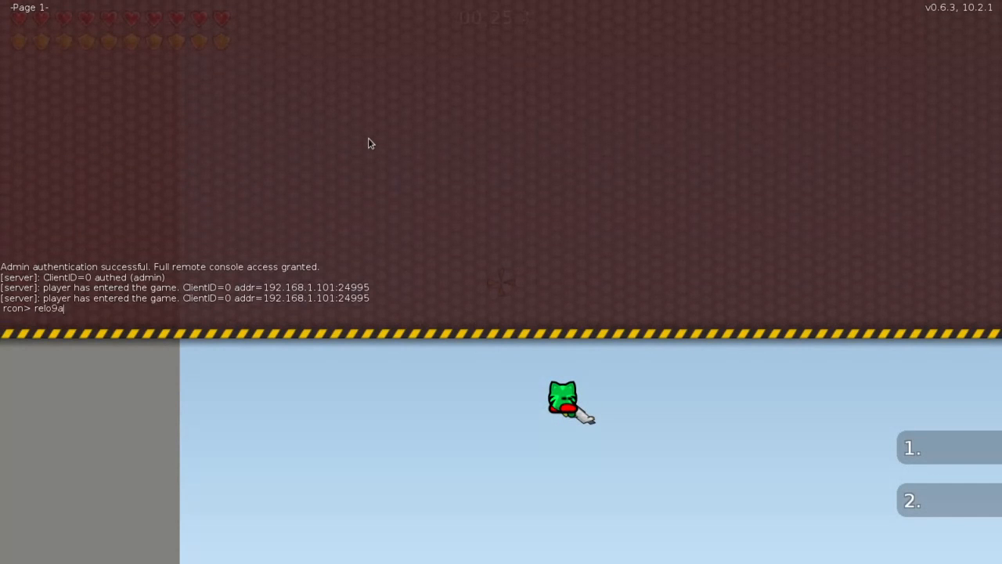
{"action": "key", "text": "Return"}
{"action": "type", "text": "reload"}
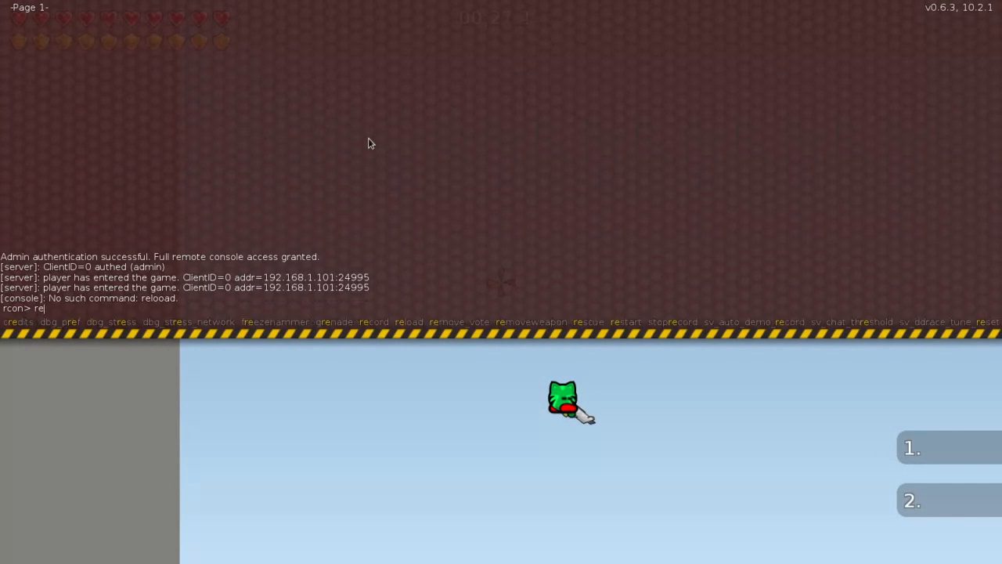
{"action": "key", "text": "Return"}
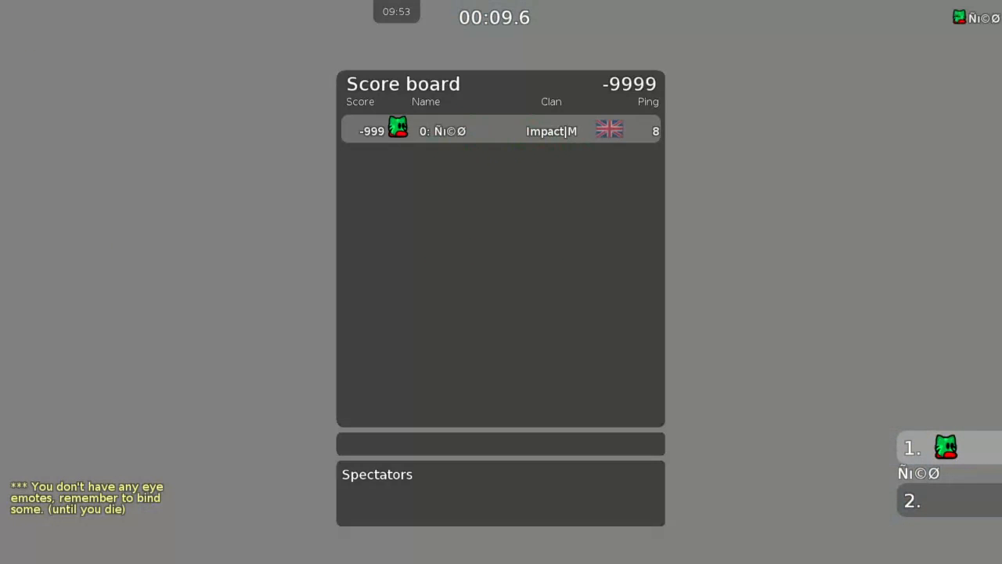
Step: Return to the map editor and examine how the sky quad shifts against the game tiles as the view moves
{"action": "key", "text": "ctrl+shift+e"}
{"action": "key", "text": "KP_Subtract"}
{"action": "key", "text": "KP_Multiply"}
{"action": "key", "text": "KP_Add"}
{"action": "key", "text": "KP_Multiply"}
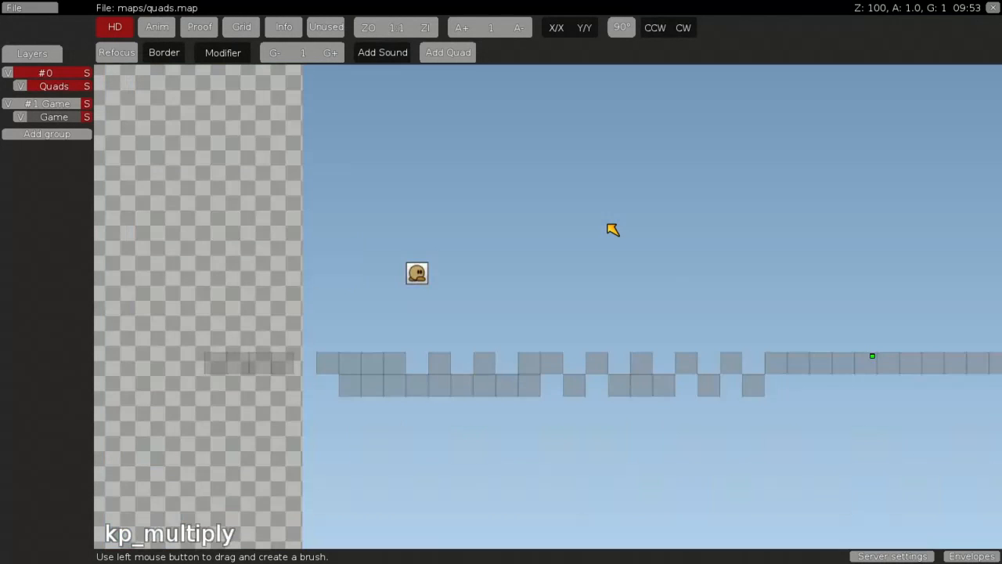
{"action": "key", "text": "KP_Subtract"}
{"action": "middle_click_drag", "start_coordinate": [727, 312], "coordinate": [462, 276]}
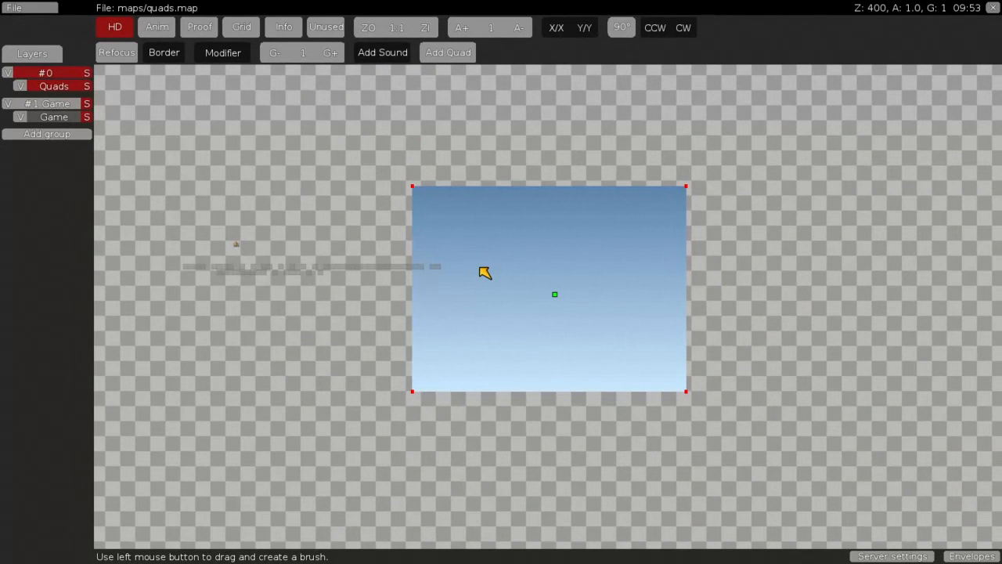
{"action": "scroll", "coordinate": [482, 267], "scroll_direction": "up", "scroll_amount": 10}
{"action": "scroll", "coordinate": [491, 223], "scroll_direction": "down", "scroll_amount": 1}
{"action": "scroll", "coordinate": [516, 250], "scroll_direction": "up", "scroll_amount": 3}
{"action": "scroll", "coordinate": [387, 238], "scroll_direction": "down", "scroll_amount": 1}
{"action": "middle_click_drag", "start_coordinate": [361, 242], "coordinate": [350, 242]}
{"action": "scroll", "coordinate": [438, 222], "scroll_direction": "down", "scroll_amount": 6}
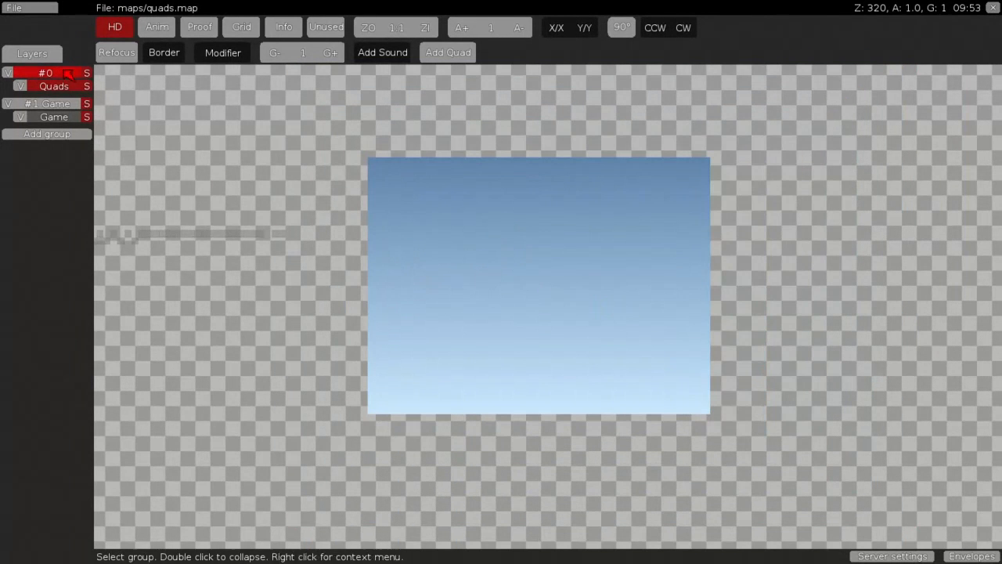
Step: Check group #0's properties and compare the parallax motion of the sky quad and the tile strip across the map
{"action": "right_click", "coordinate": [79, 73]}
{"action": "left_click", "coordinate": [406, 133]}
{"action": "scroll", "coordinate": [391, 137], "scroll_direction": "down", "scroll_amount": 6}
{"action": "middle_click_drag", "start_coordinate": [913, 181], "coordinate": [966, 178]}
{"action": "middle_click_drag", "start_coordinate": [501, 199], "coordinate": [862, 199]}
{"action": "scroll", "coordinate": [862, 199], "scroll_direction": "up", "scroll_amount": 3}
{"action": "scroll", "coordinate": [666, 289], "scroll_direction": "up", "scroll_amount": 7}
{"action": "scroll", "coordinate": [604, 296], "scroll_direction": "down", "scroll_amount": 20}
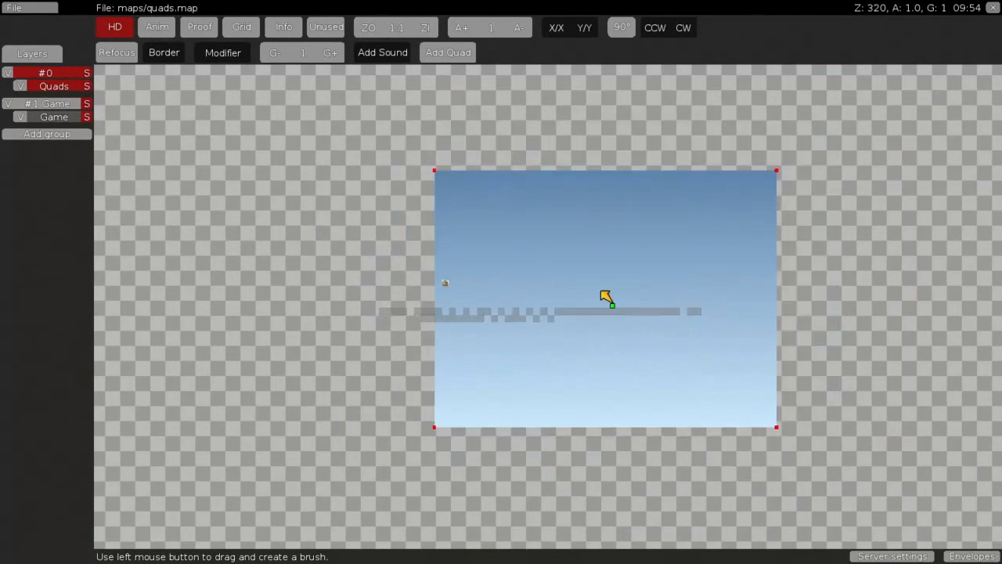
{"action": "scroll", "coordinate": [624, 305], "scroll_direction": "down", "scroll_amount": 5}
{"action": "middle_click_drag", "start_coordinate": [728, 280], "coordinate": [270, 284]}
{"action": "middle_click_drag", "start_coordinate": [618, 282], "coordinate": [433, 280]}
{"action": "middle_click_drag", "start_coordinate": [746, 280], "coordinate": [415, 280]}
{"action": "middle_click_drag", "start_coordinate": [509, 275], "coordinate": [235, 275]}
{"action": "middle_click_drag", "start_coordinate": [566, 272], "coordinate": [214, 272]}
{"action": "middle_click_drag", "start_coordinate": [642, 262], "coordinate": [313, 264]}
{"action": "mouse_move", "coordinate": [653, 243]}
{"action": "middle_mouse_down"}
{"action": "mouse_move", "coordinate": [321, 257]}
{"action": "mouse_move", "coordinate": [632, 230]}
{"action": "mouse_move", "coordinate": [269, 230]}
{"action": "mouse_move", "coordinate": [880, 217]}
{"action": "middle_mouse_up"}
{"action": "scroll", "coordinate": [611, 260], "scroll_direction": "up", "scroll_amount": 2}
{"action": "scroll", "coordinate": [606, 254], "scroll_direction": "up", "scroll_amount": 5}
{"action": "middle_click_drag", "start_coordinate": [607, 254], "coordinate": [760, 263]}
{"action": "scroll", "coordinate": [412, 257], "scroll_direction": "down", "scroll_amount": 3}
{"action": "middle_click_drag", "start_coordinate": [641, 268], "coordinate": [595, 274]}
{"action": "scroll", "coordinate": [729, 241], "scroll_direction": "up", "scroll_amount": 20}
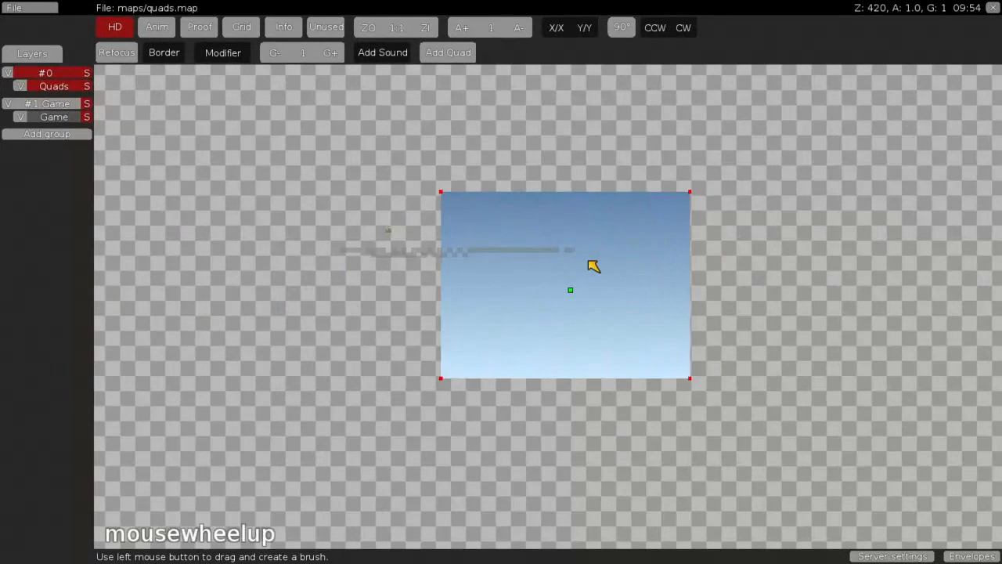
Step: Start a new map and check the Para X and Para Y values of group #0
{"action": "left_click", "coordinate": [14, 8]}
{"action": "left_click", "coordinate": [31, 26]}
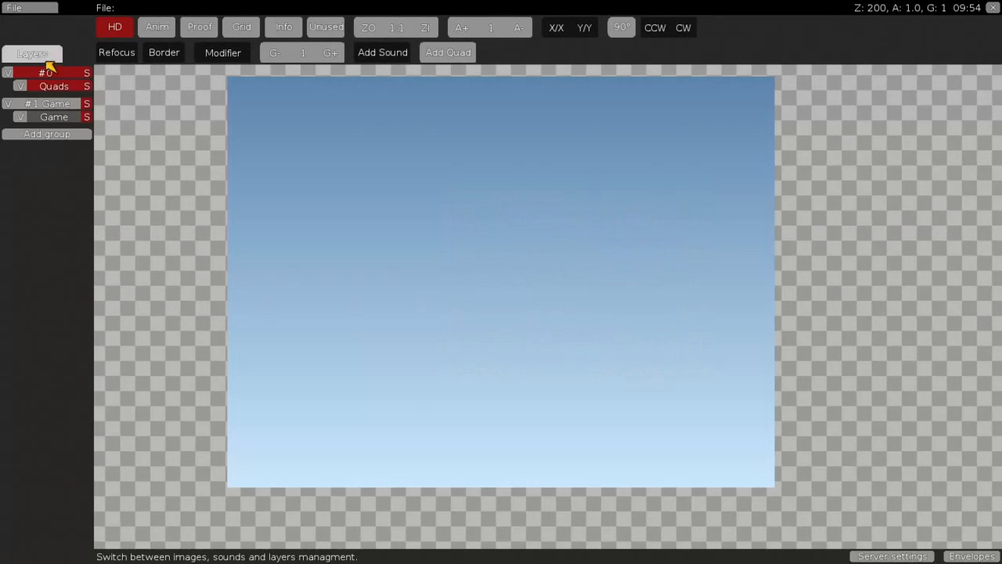
{"action": "right_click", "coordinate": [49, 75]}
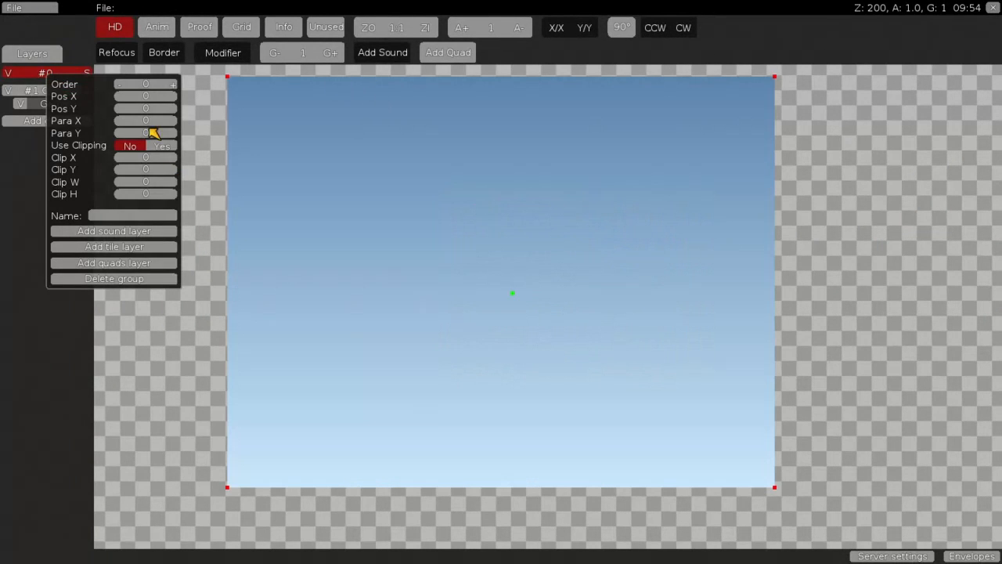
{"action": "left_click", "coordinate": [243, 126]}
Step: Add a new group #2 and give it a quads layer
{"action": "left_click", "coordinate": [32, 119]}
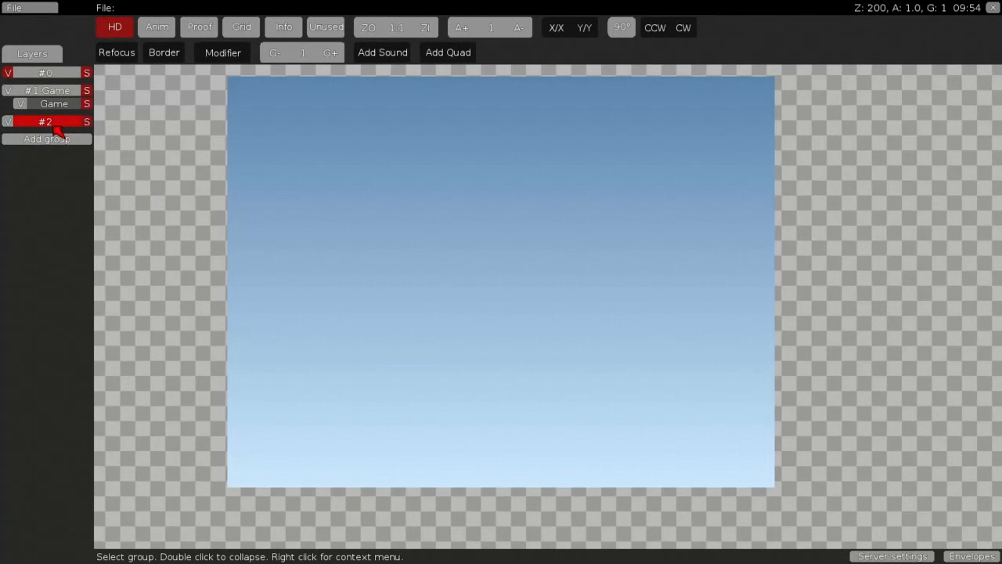
{"action": "double_click", "coordinate": [45, 73]}
{"action": "right_click", "coordinate": [60, 136]}
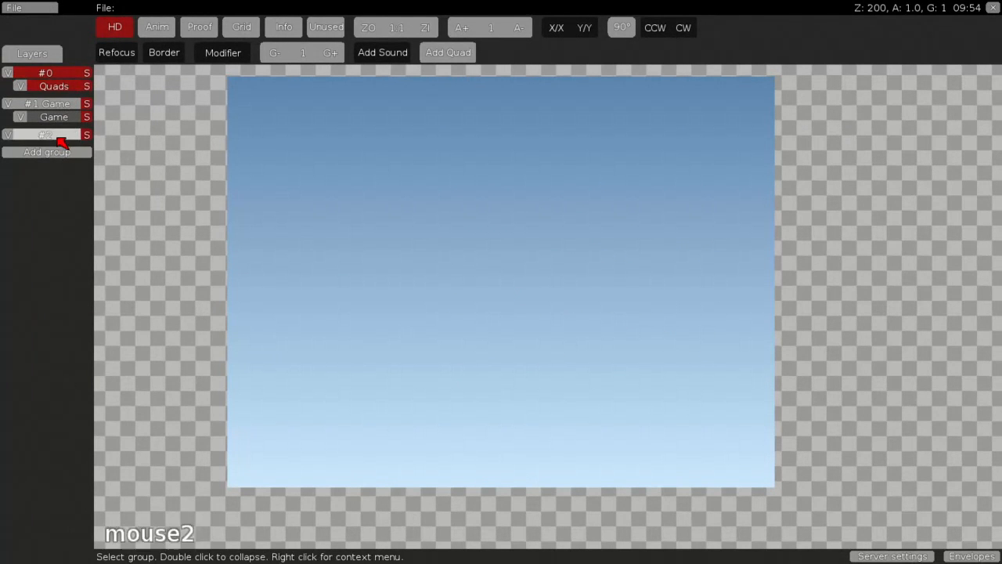
{"action": "left_click", "coordinate": [144, 325]}
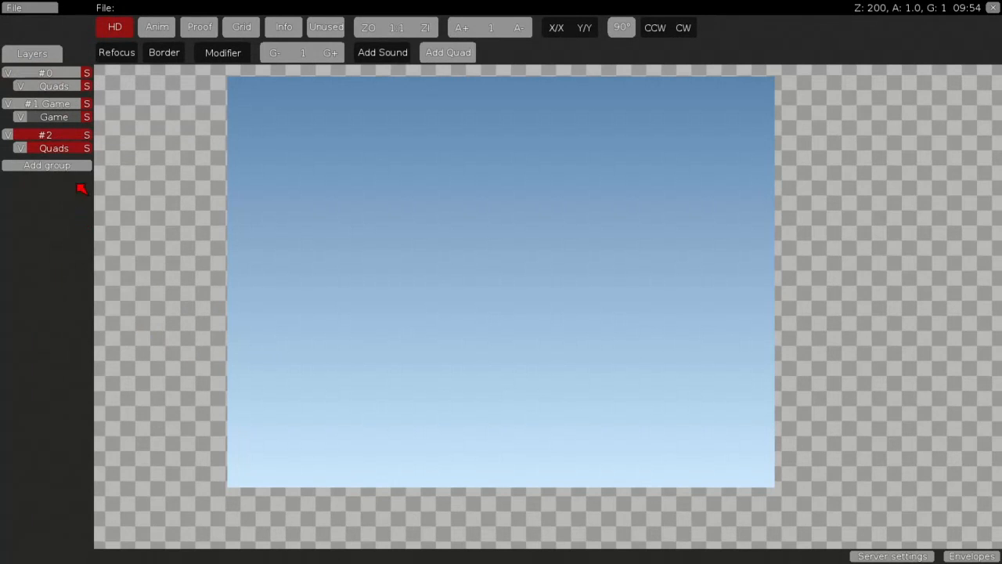
Step: Add the external image bg_cloud1 to the map's images and return to the layers list
{"action": "right_click", "coordinate": [60, 154]}
{"action": "left_click", "coordinate": [283, 151]}
{"action": "left_click", "coordinate": [32, 56]}
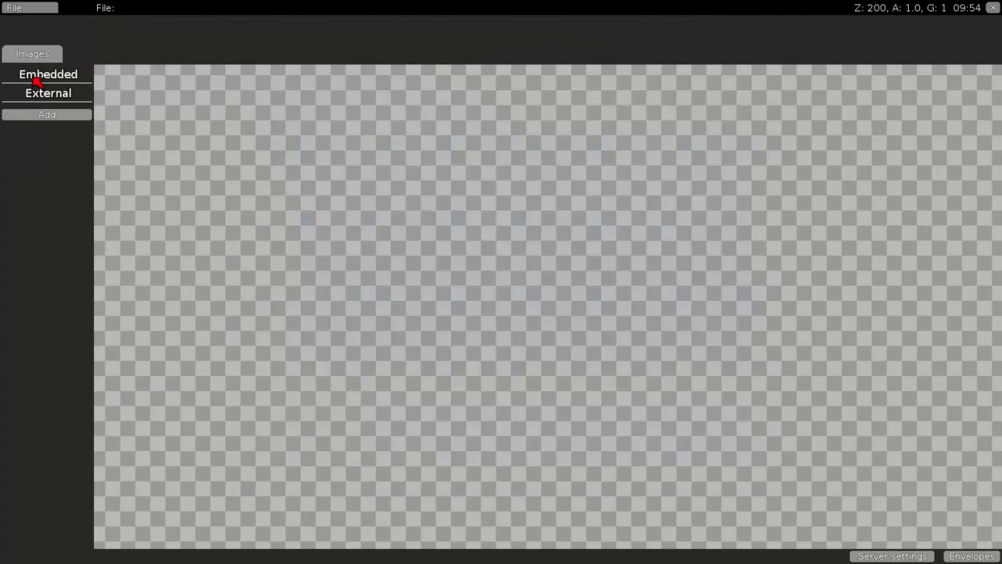
{"action": "left_click", "coordinate": [46, 115]}
{"action": "double_click", "coordinate": [212, 105]}
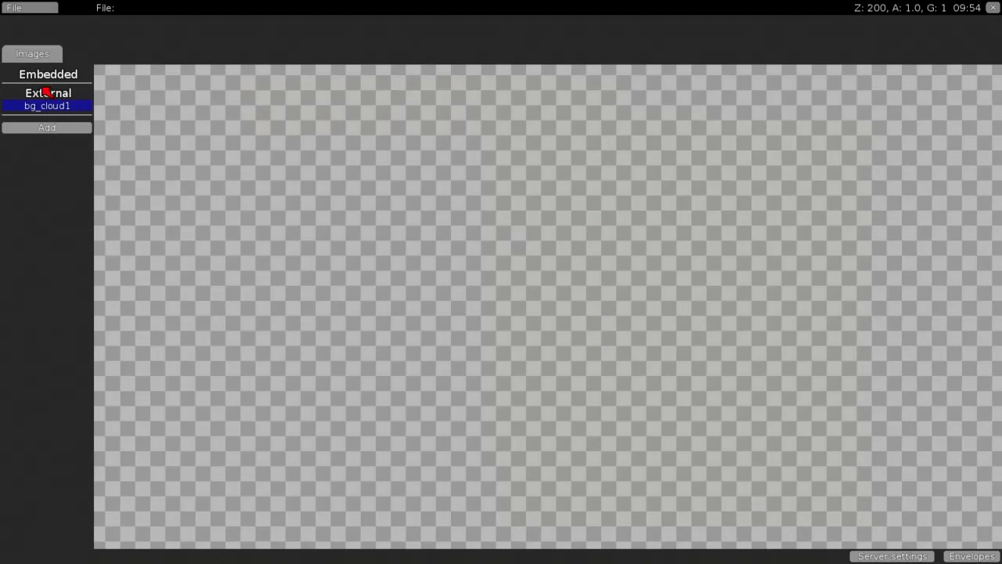
{"action": "left_click", "coordinate": [30, 55]}
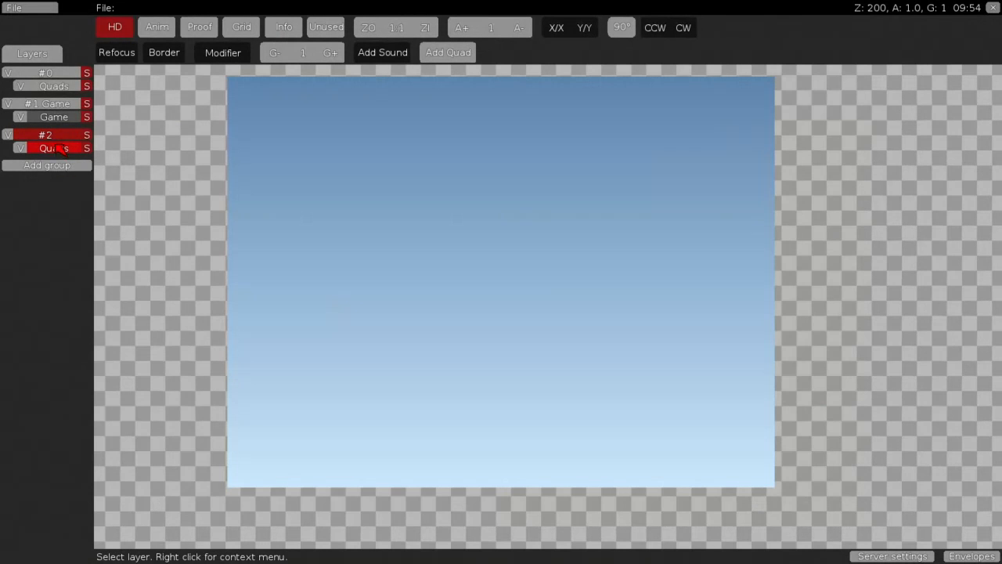
{"action": "right_click", "coordinate": [61, 105]}
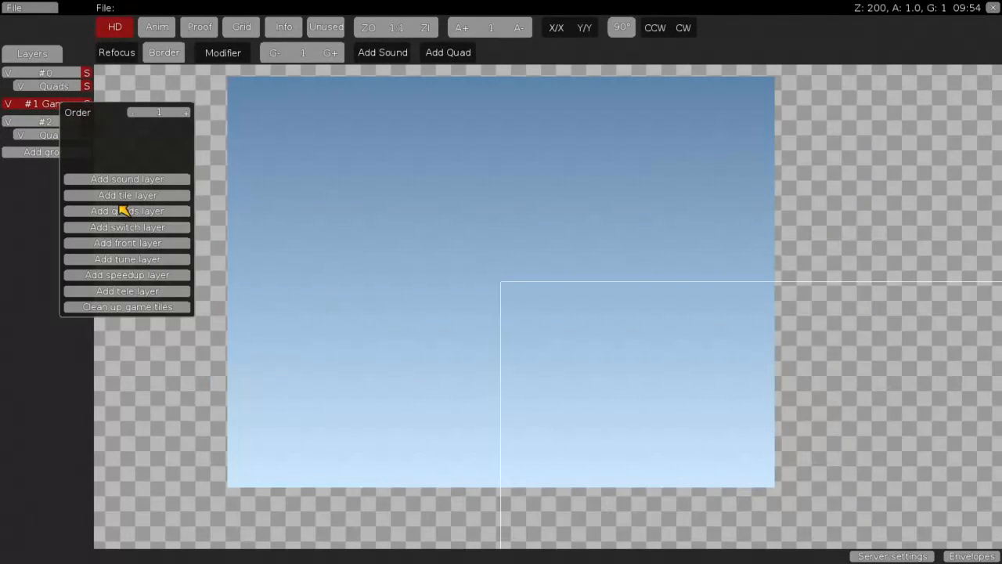
{"action": "left_click", "coordinate": [118, 206]}
{"action": "right_click", "coordinate": [61, 135]}
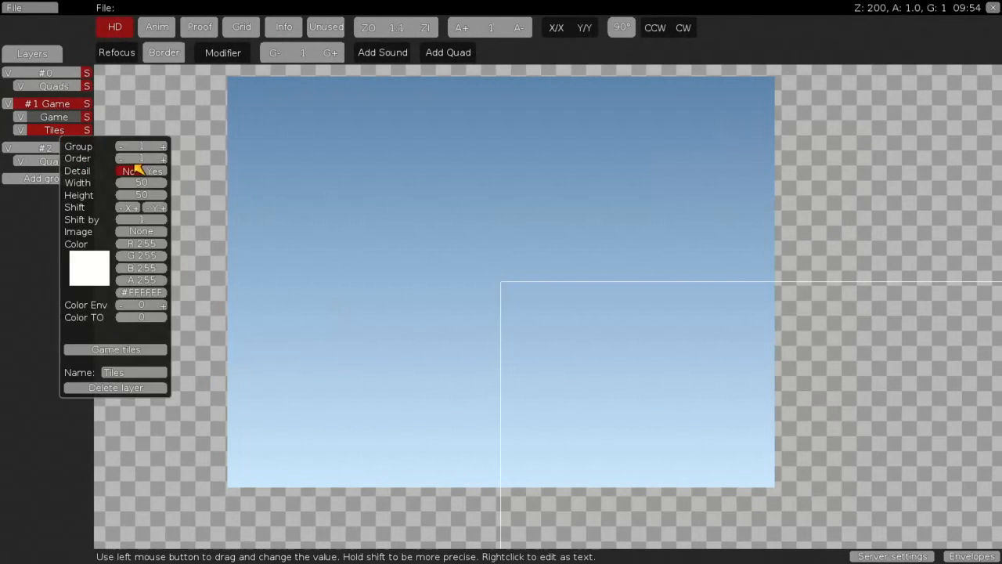
{"action": "left_click", "coordinate": [155, 233]}
{"action": "left_click", "coordinate": [207, 212]}
{"action": "left_click", "coordinate": [206, 154]}
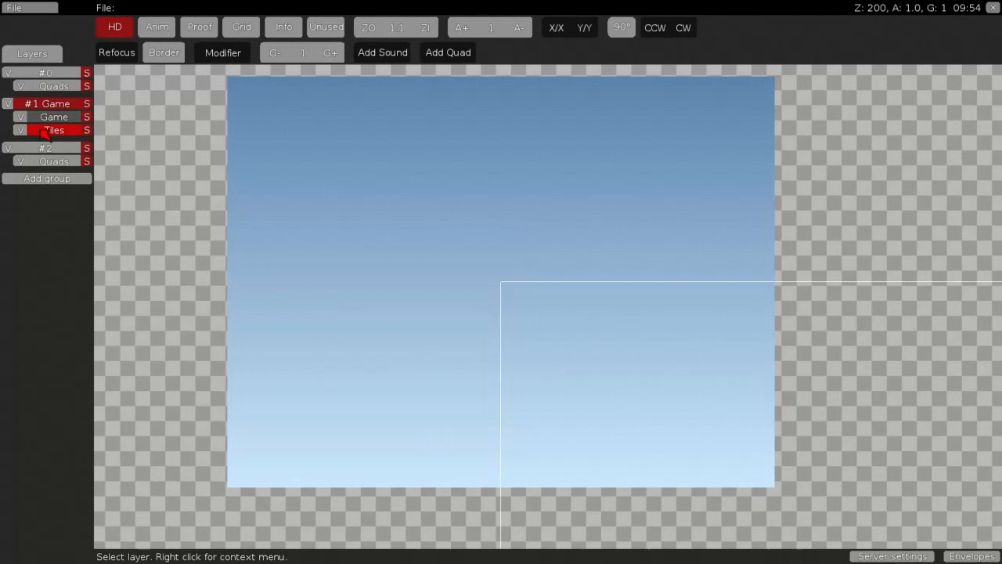
{"action": "right_click", "coordinate": [42, 133]}
{"action": "left_click", "coordinate": [97, 383]}
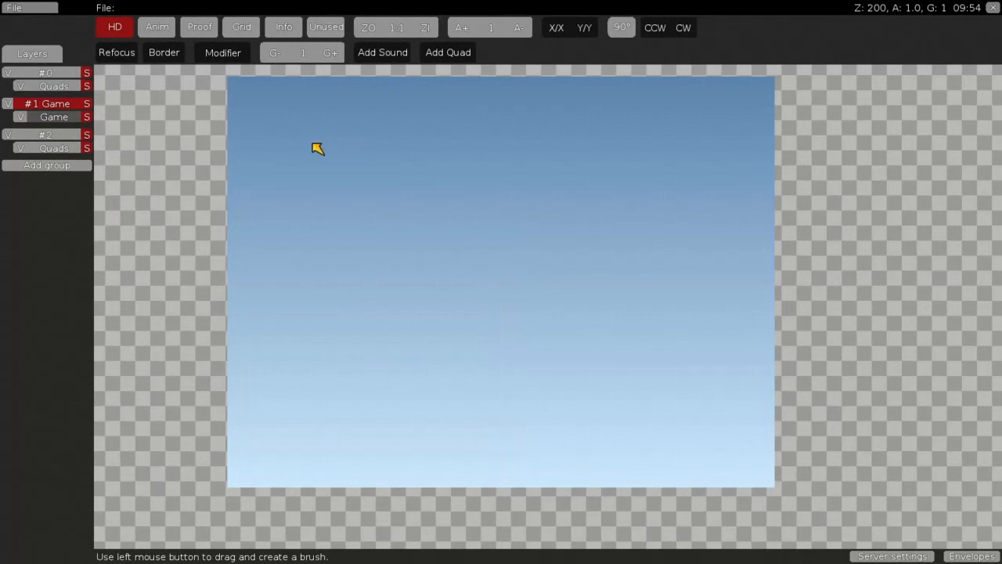
Step: Assign the bg_cloud1 image to the quads layer of group #2
{"action": "right_click", "coordinate": [51, 148]}
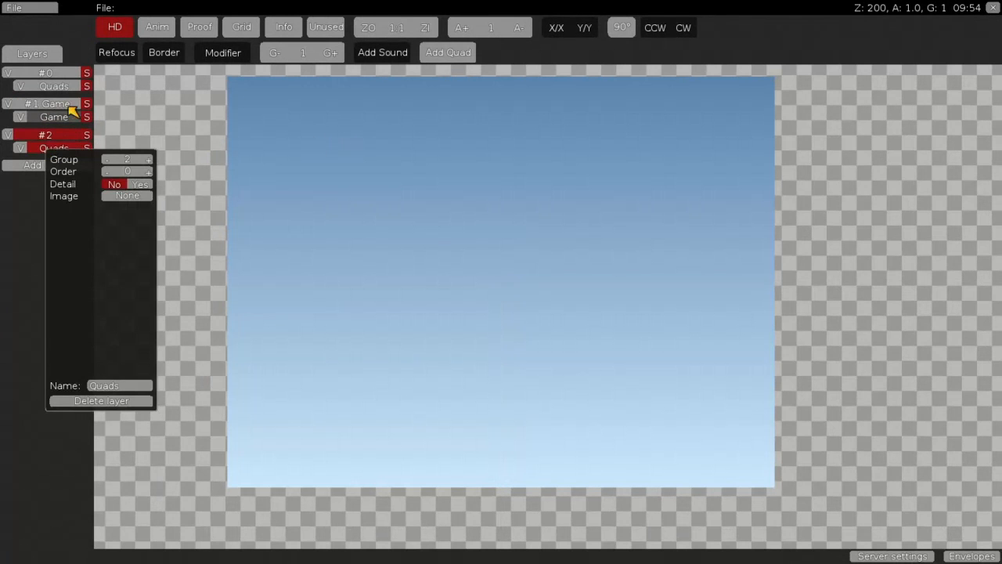
{"action": "left_click", "coordinate": [127, 196]}
{"action": "left_click", "coordinate": [195, 225]}
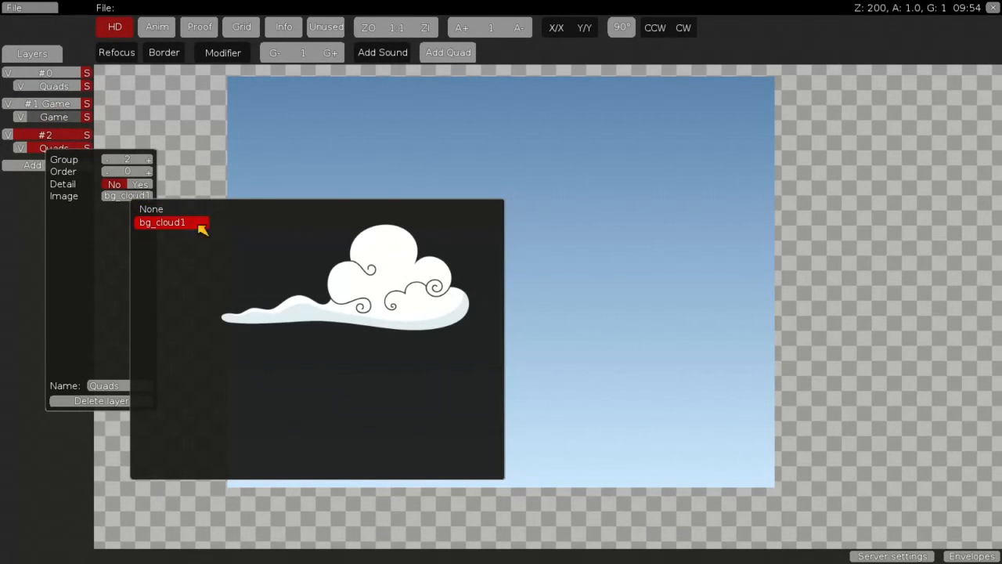
{"action": "left_click", "coordinate": [429, 119]}
Step: Add a cloud quad to group #2's layer and move it up and to the left within the sky
{"action": "scroll", "coordinate": [429, 119], "scroll_direction": "up", "scroll_amount": 2}
{"action": "scroll", "coordinate": [488, 203], "scroll_direction": "down", "scroll_amount": 4}
{"action": "scroll", "coordinate": [456, 114], "scroll_direction": "up", "scroll_amount": 5}
{"action": "scroll", "coordinate": [356, 123], "scroll_direction": "down", "scroll_amount": 4}
{"action": "scroll", "coordinate": [407, 206], "scroll_direction": "up", "scroll_amount": 4}
{"action": "scroll", "coordinate": [449, 359], "scroll_direction": "down", "scroll_amount": 8}
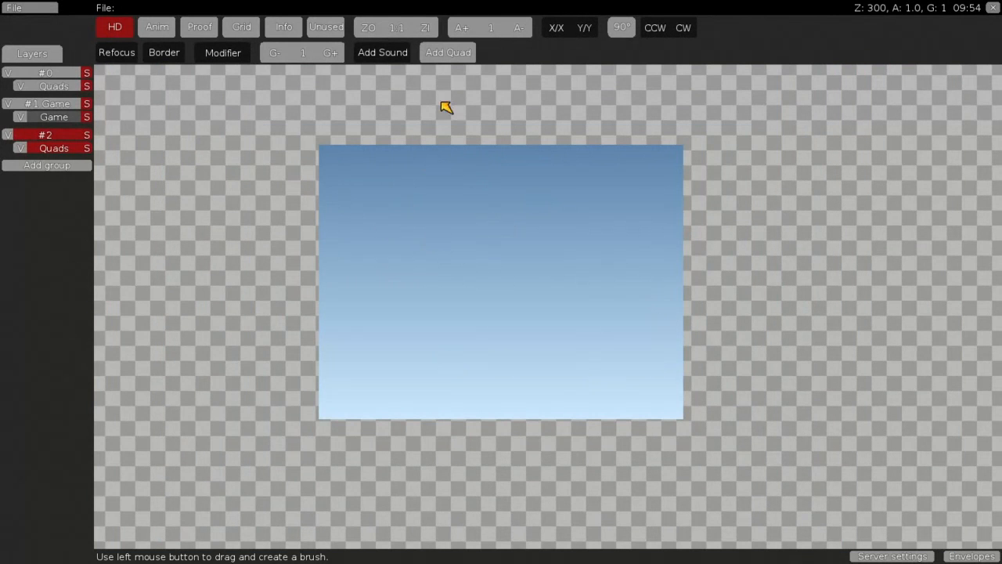
{"action": "left_click", "coordinate": [462, 53]}
{"action": "scroll", "coordinate": [523, 288], "scroll_direction": "up", "scroll_amount": 8}
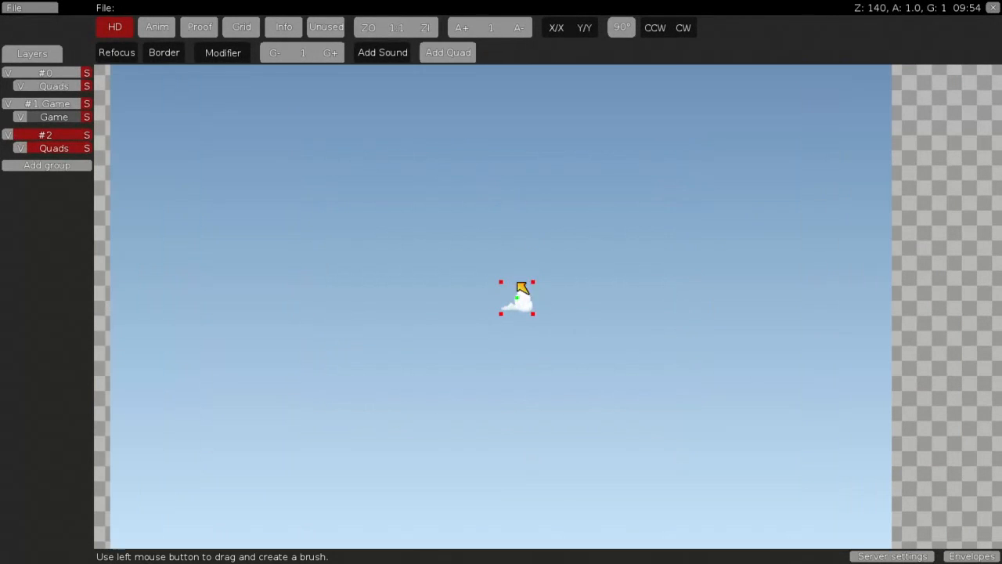
{"action": "left_click_drag", "start_coordinate": [518, 297], "coordinate": [449, 187]}
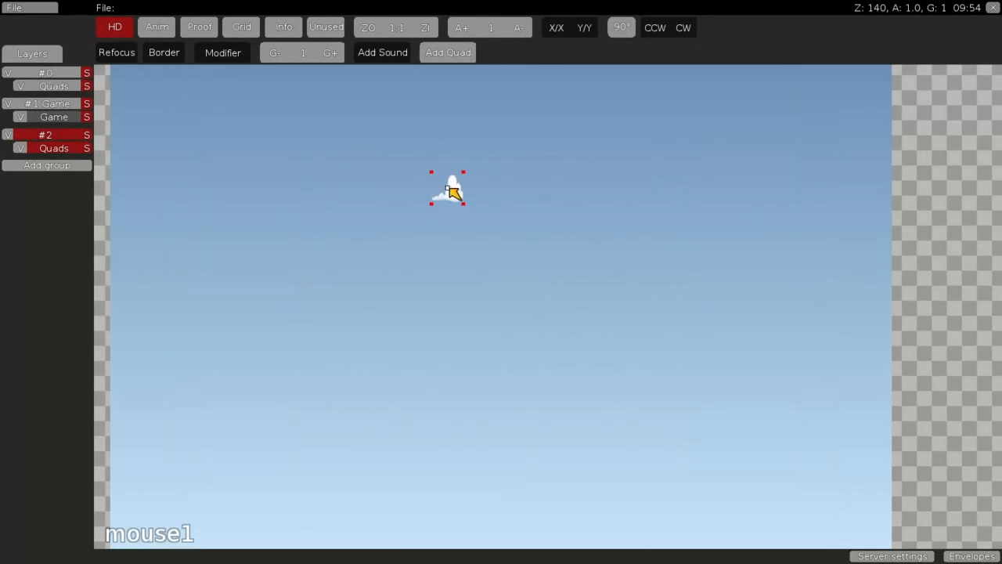
Step: Stretch the cloud quad's corners outward, square the quad into a large rectangle and shift it within the sky
{"action": "scroll", "coordinate": [441, 260], "scroll_direction": "down", "scroll_amount": 7}
{"action": "left_click_drag", "start_coordinate": [462, 264], "coordinate": [241, 165]}
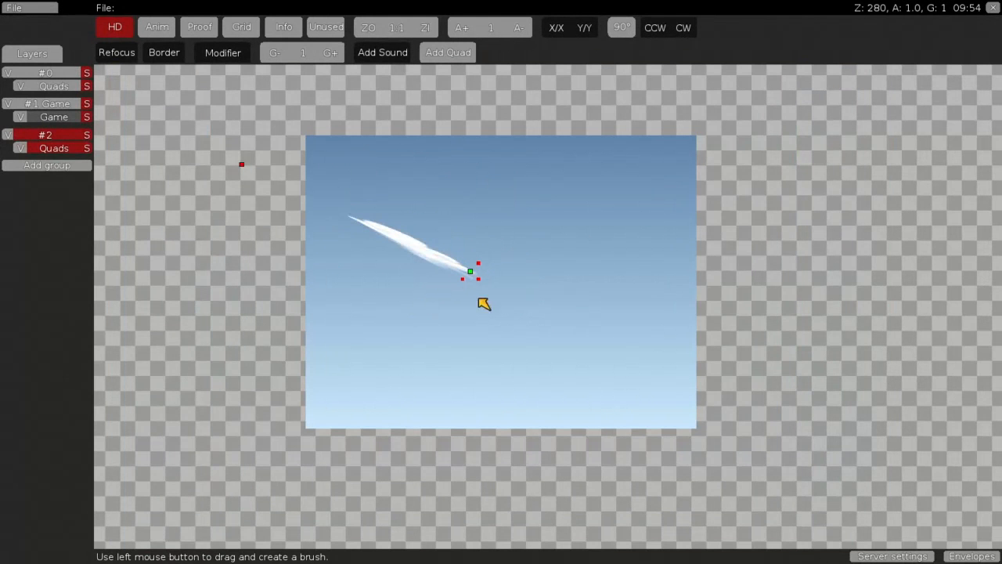
{"action": "left_click_drag", "start_coordinate": [479, 281], "coordinate": [676, 347]}
{"action": "left_click_drag", "start_coordinate": [479, 263], "coordinate": [535, 231]}
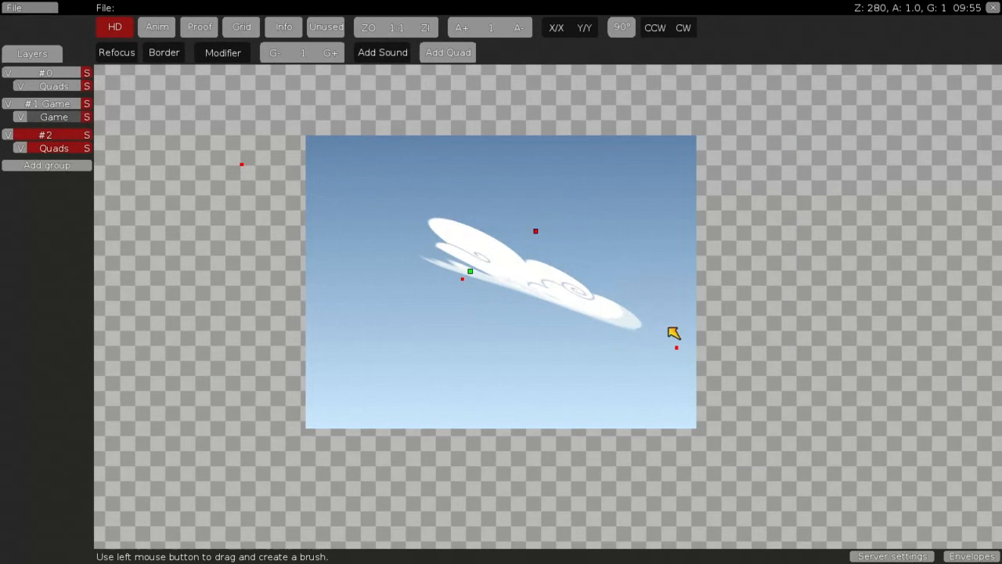
{"action": "left_click_drag", "start_coordinate": [680, 352], "coordinate": [528, 268]}
{"action": "scroll", "coordinate": [459, 217], "scroll_direction": "up", "scroll_amount": 8}
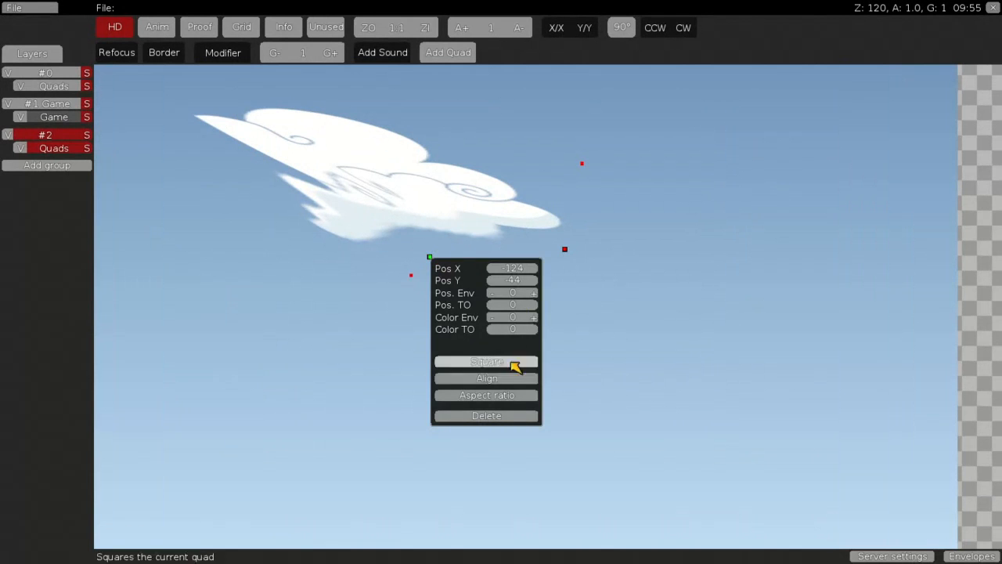
{"action": "left_click", "coordinate": [486, 361]}
{"action": "scroll", "coordinate": [490, 264], "scroll_direction": "down", "scroll_amount": 8}
{"action": "left_click_drag", "start_coordinate": [473, 274], "coordinate": [544, 273]}
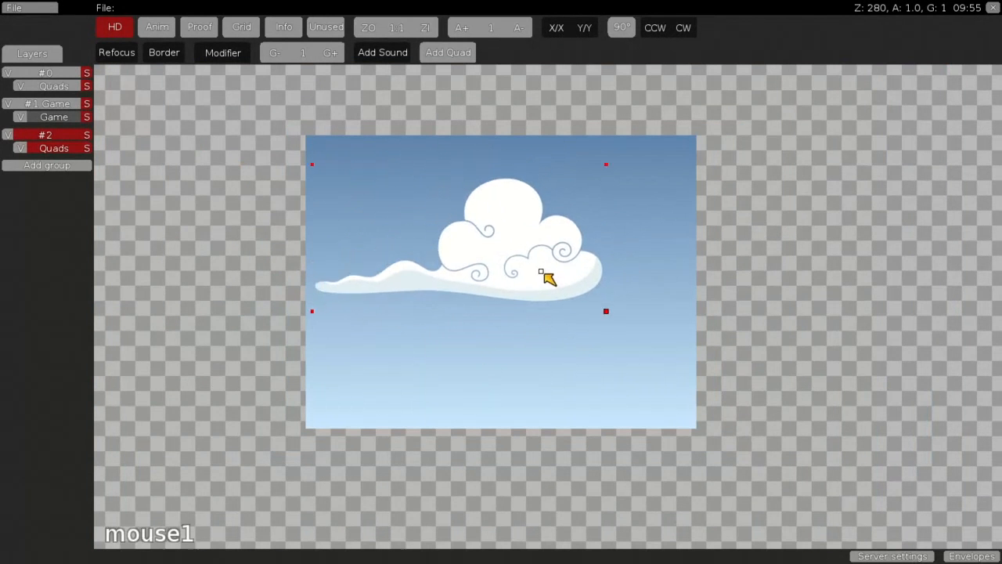
Step: Shrink the cloud quad by its corners with the aspect ratio restored, and place it in the sky's upper-left corner
{"action": "left_click_drag", "start_coordinate": [312, 164], "coordinate": [440, 238]}
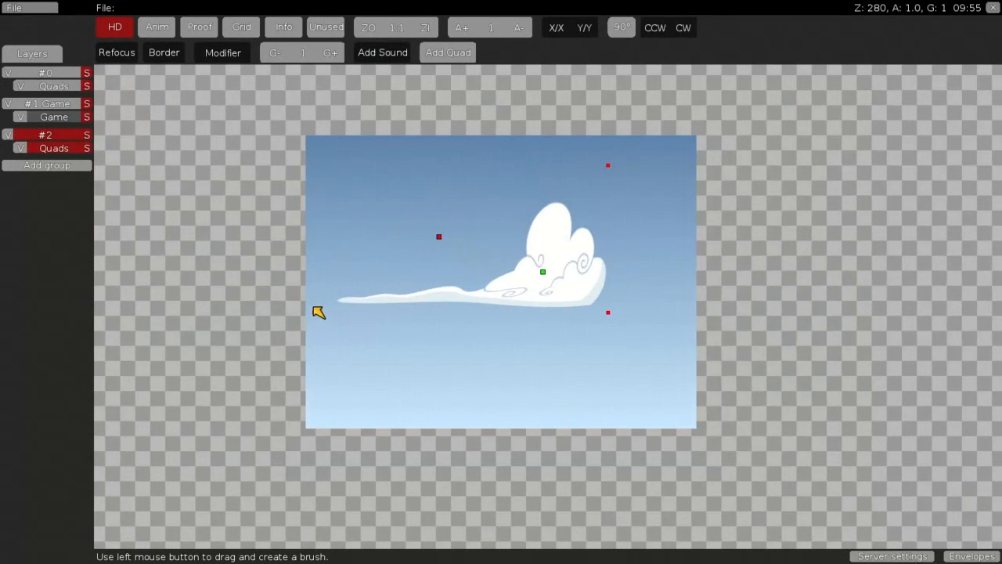
{"action": "left_click_drag", "start_coordinate": [315, 313], "coordinate": [454, 278]}
{"action": "left_click_drag", "start_coordinate": [608, 314], "coordinate": [564, 276]}
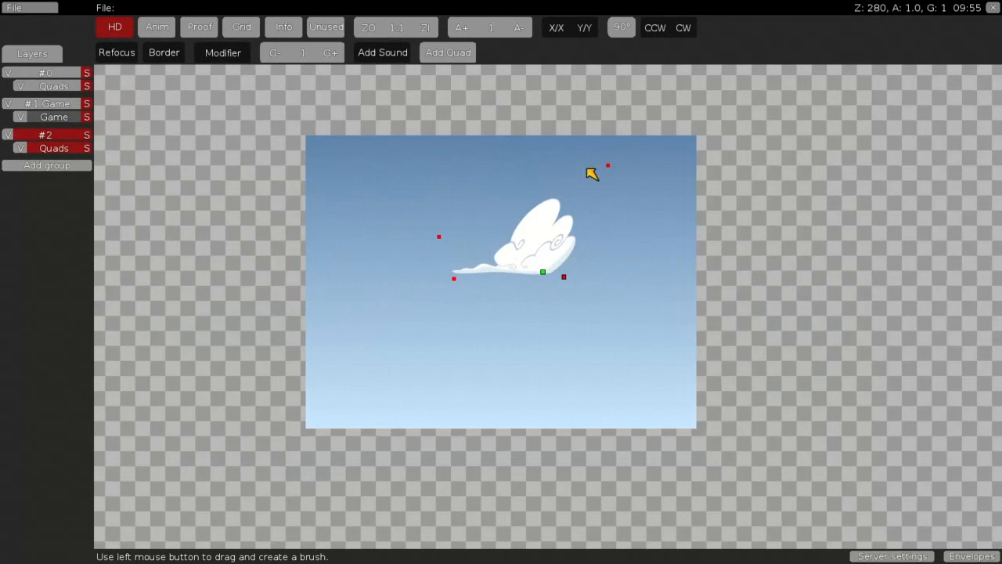
{"action": "left_click_drag", "start_coordinate": [609, 165], "coordinate": [555, 221]}
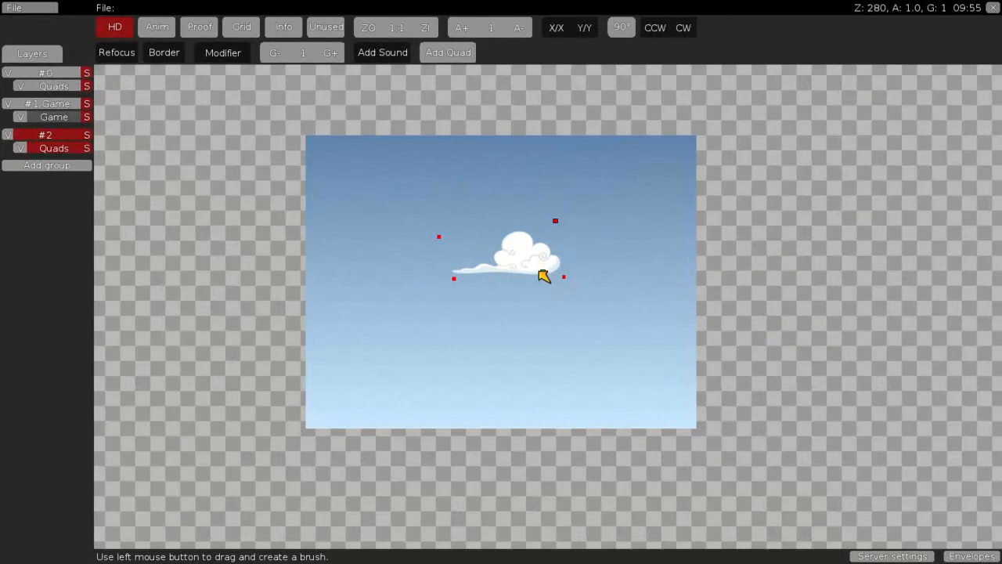
{"action": "right_click", "coordinate": [544, 276]}
{"action": "left_click", "coordinate": [594, 415]}
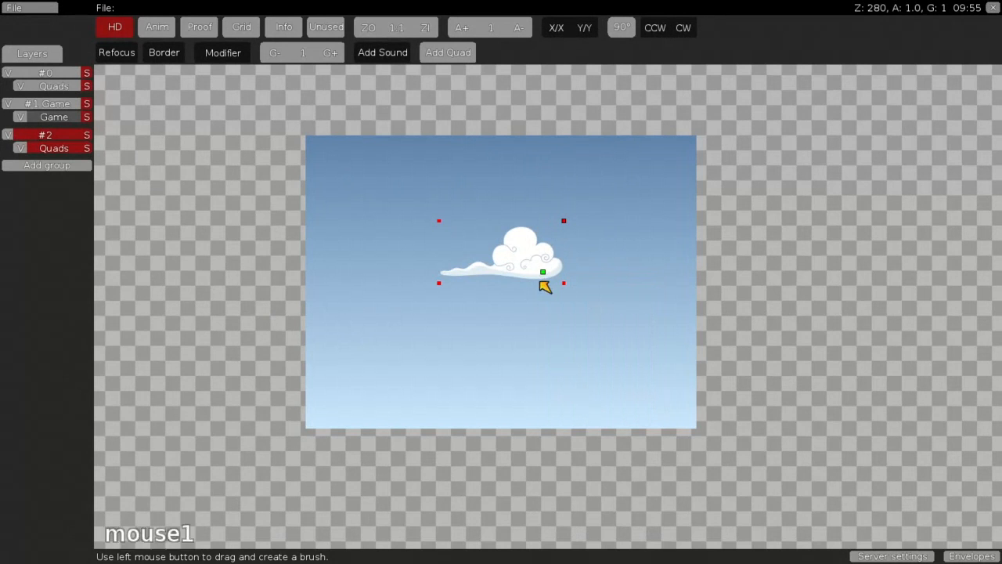
{"action": "left_click_drag", "start_coordinate": [544, 274], "coordinate": [417, 217]}
Step: Check group #2's Para X and Para Y values and save the map as quads.map
{"action": "right_click", "coordinate": [62, 137]}
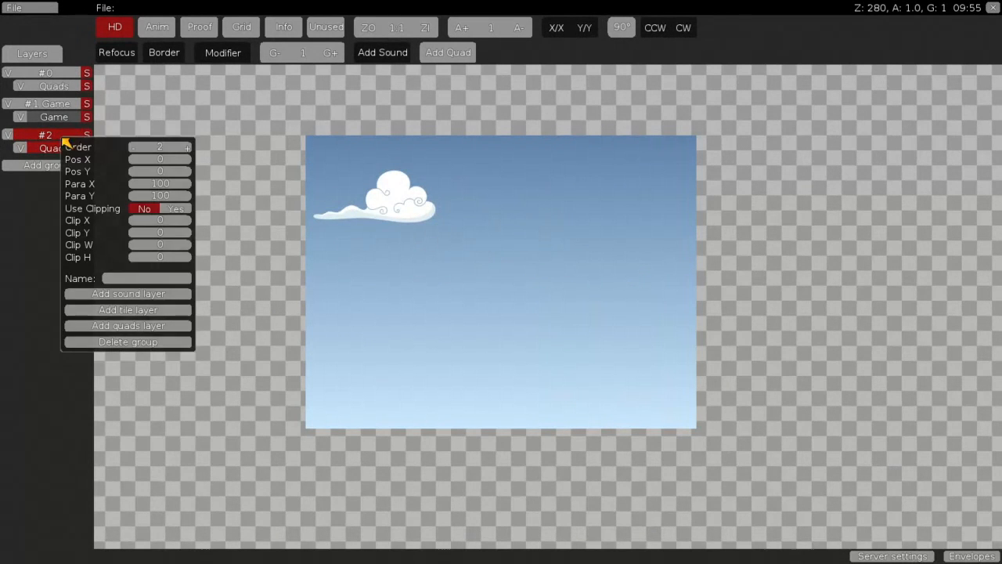
{"action": "left_click", "coordinate": [240, 146]}
{"action": "scroll", "coordinate": [418, 197], "scroll_direction": "down", "scroll_amount": 5}
{"action": "key", "text": "ctrl+s"}
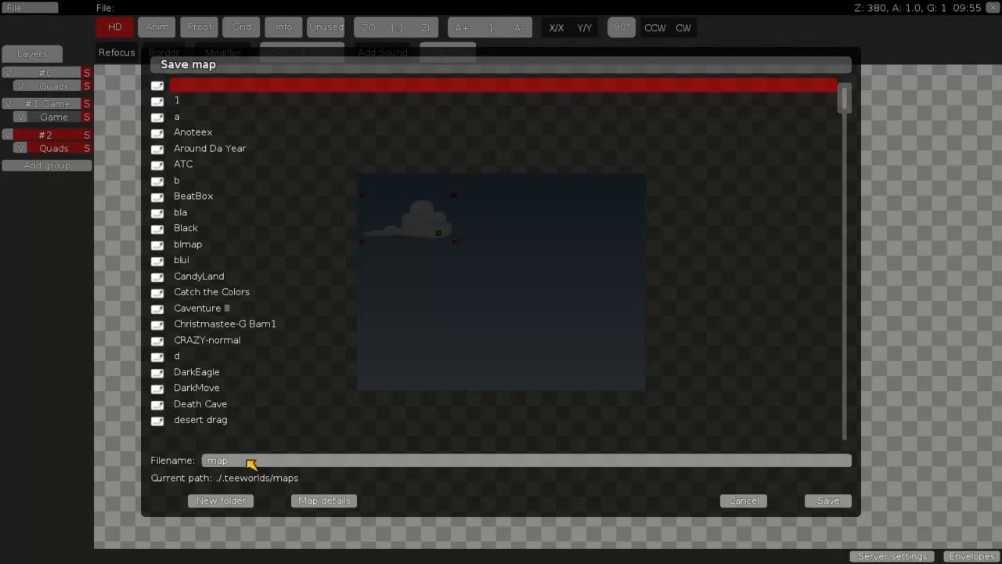
{"action": "type", "text": "quads."}
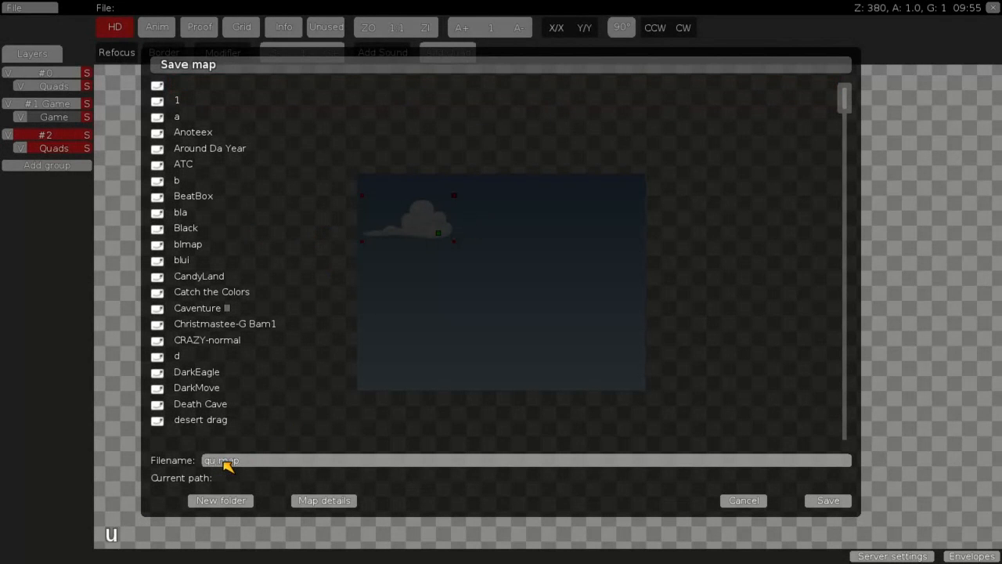
{"action": "key", "text": "Return"}
{"action": "left_click", "coordinate": [423, 357]}
Step: Switch to the game and run the reload command in the remote console
{"action": "key", "text": "ctrl+shift+e"}
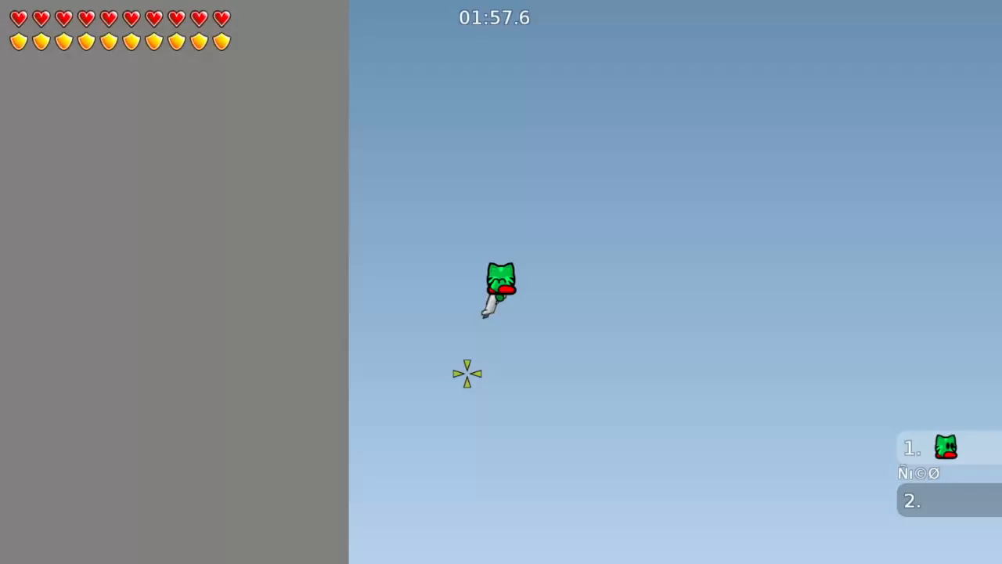
{"action": "key", "text": "F2"}
{"action": "type", "text": "reload"}
{"action": "key", "text": "Return"}
{"action": "key", "text": "F2"}
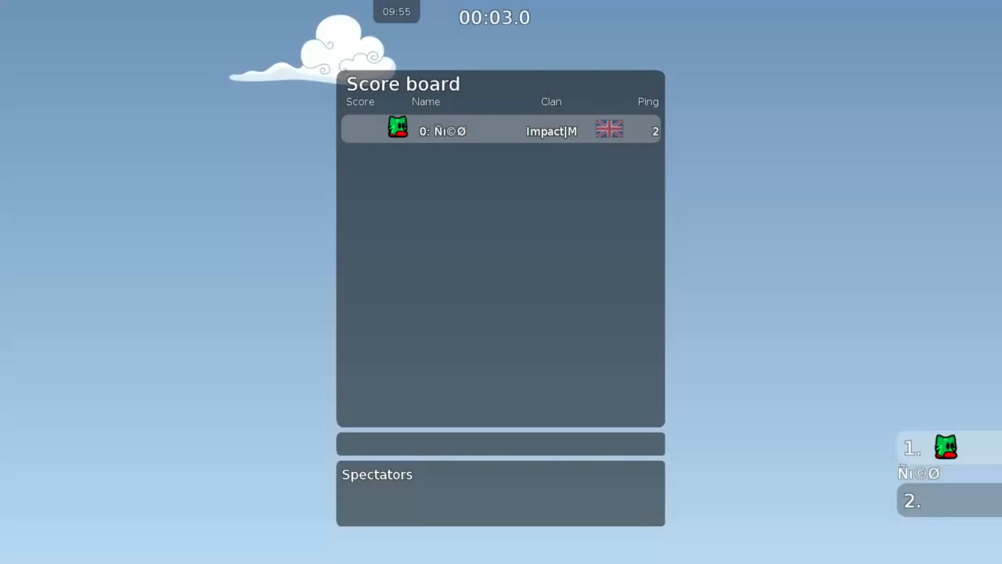
Step: Return to the map editor and place one spawn tile in the Game layer over the sky's lower-right area
{"action": "key", "text": "Escape"}
{"action": "key", "text": "Escape"}
{"action": "key", "text": "ctrl+shift+e"}
{"action": "key", "text": "space"}
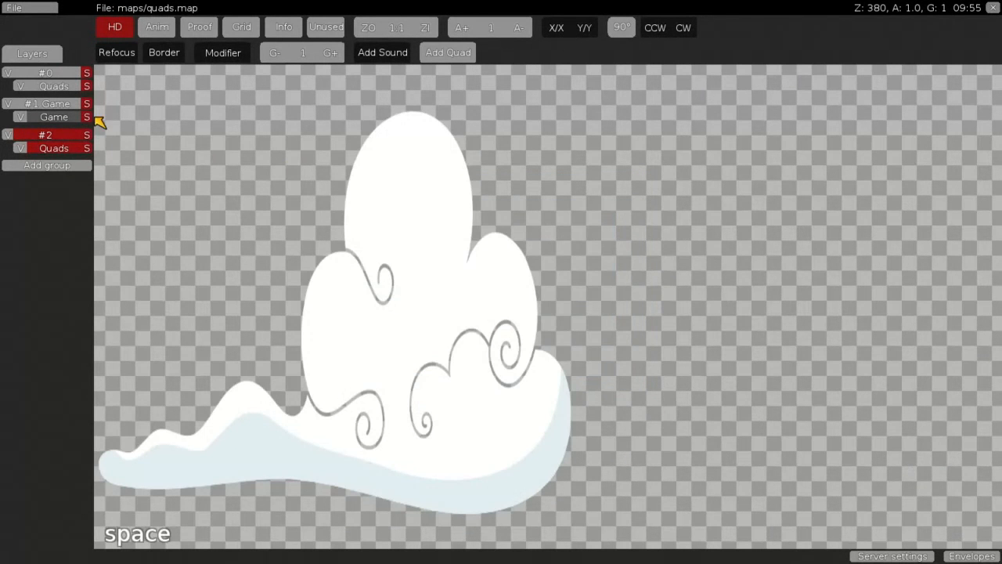
{"action": "left_click", "coordinate": [54, 117]}
{"action": "left_click", "coordinate": [121, 443]}
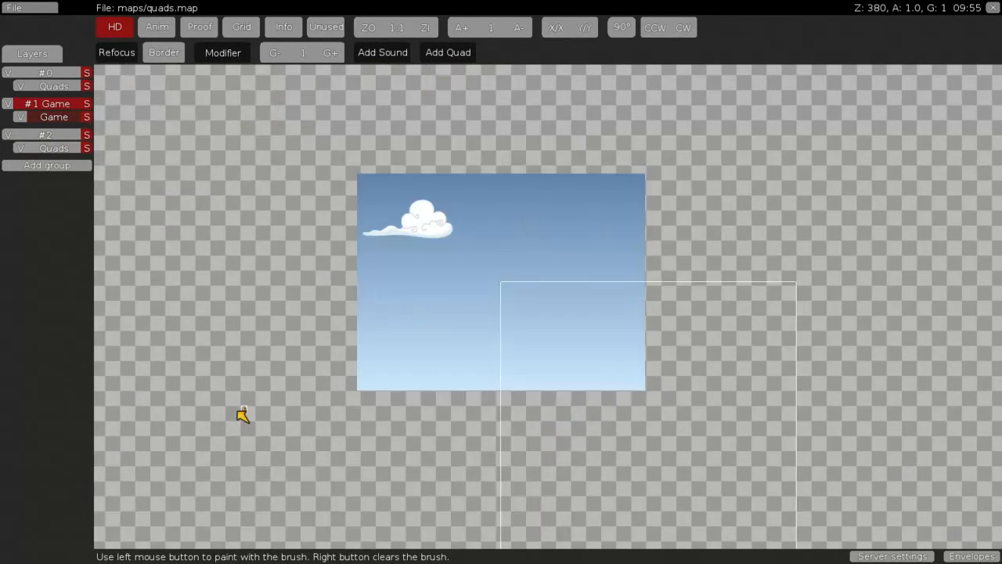
{"action": "scroll", "coordinate": [242, 415], "scroll_direction": "up", "scroll_amount": 2}
{"action": "left_click", "coordinate": [627, 322]}
{"action": "right_click", "coordinate": [817, 382]}
Step: Go back to the game and reload the map through the remote console to view the cloud from the spawn point
{"action": "key", "text": "ctrl+shift+e"}
{"action": "key", "text": "F2"}
{"action": "type", "text": "reload"}
{"action": "key", "text": "Return"}
{"action": "key", "text": "F2"}
{"action": "key", "text": "Escape"}
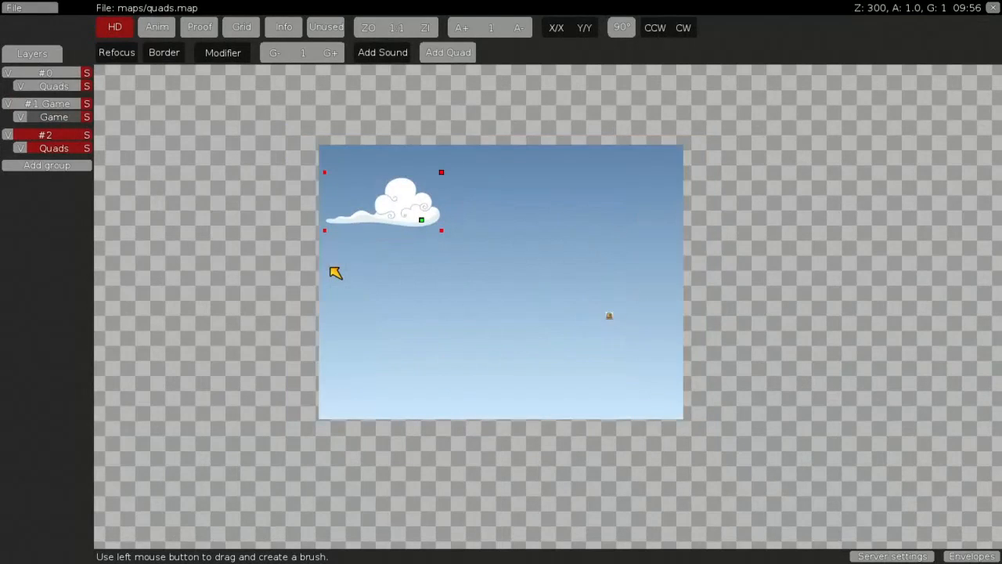
Step: Switch to the game and load the Inverted map with the change_map command in the remote console
{"action": "scroll", "coordinate": [336, 270], "scroll_direction": "up", "scroll_amount": 4}
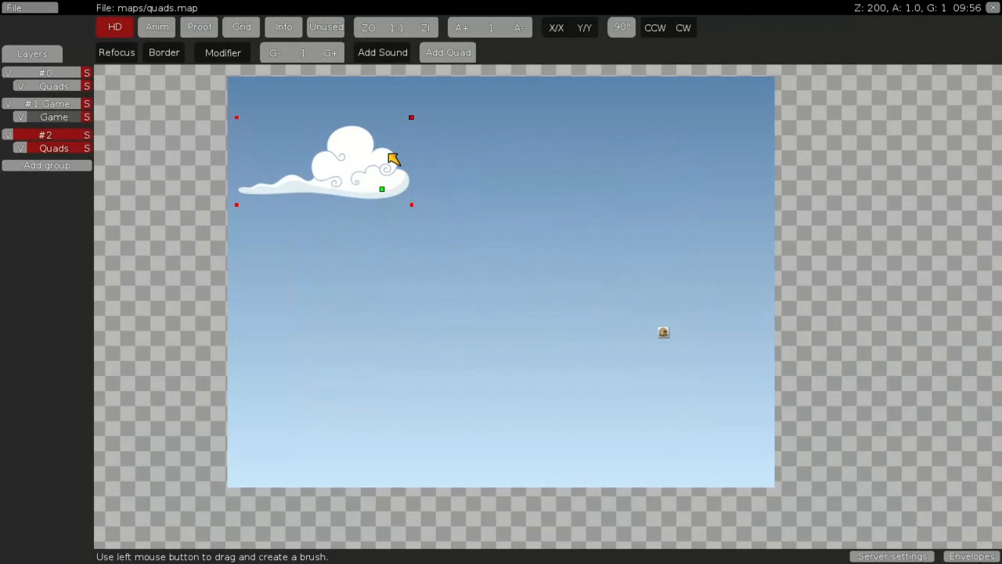
{"action": "key", "text": "ctrl+shift+e"}
{"action": "key", "text": "F2"}
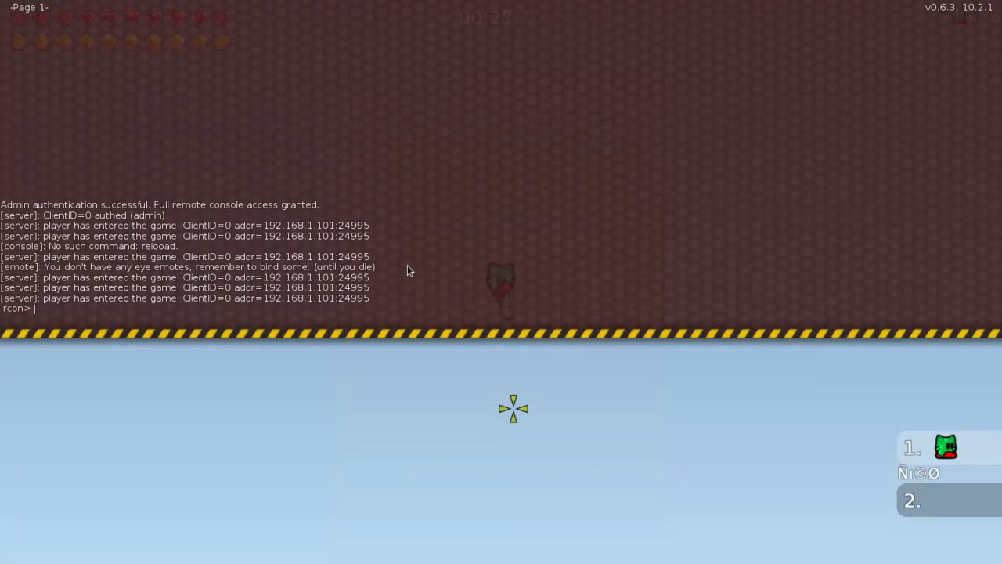
{"action": "type", "text": "change_map inverted"}
{"action": "key", "text": "Return"}
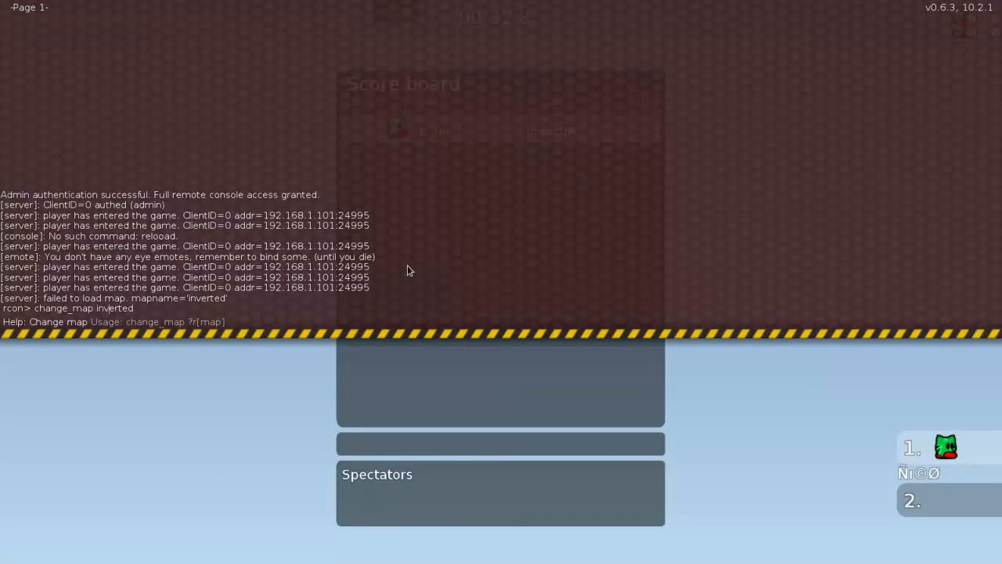
{"action": "key", "text": "Return"}
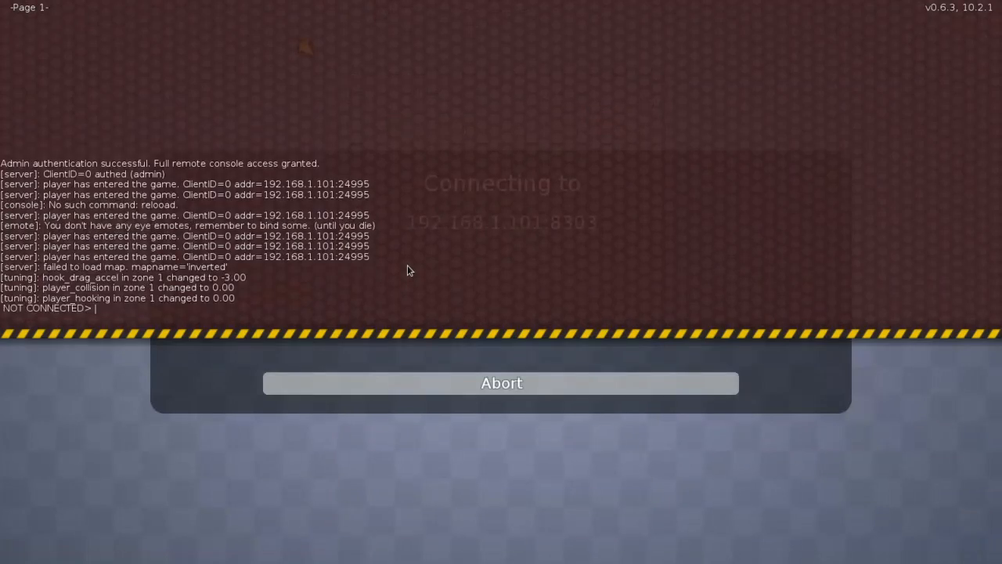
{"action": "key", "text": "Escape"}
Step: Move the character around the Inverted map and examine how the background moon shifts relative to the terrain
{"action": "key", "text": "a"}
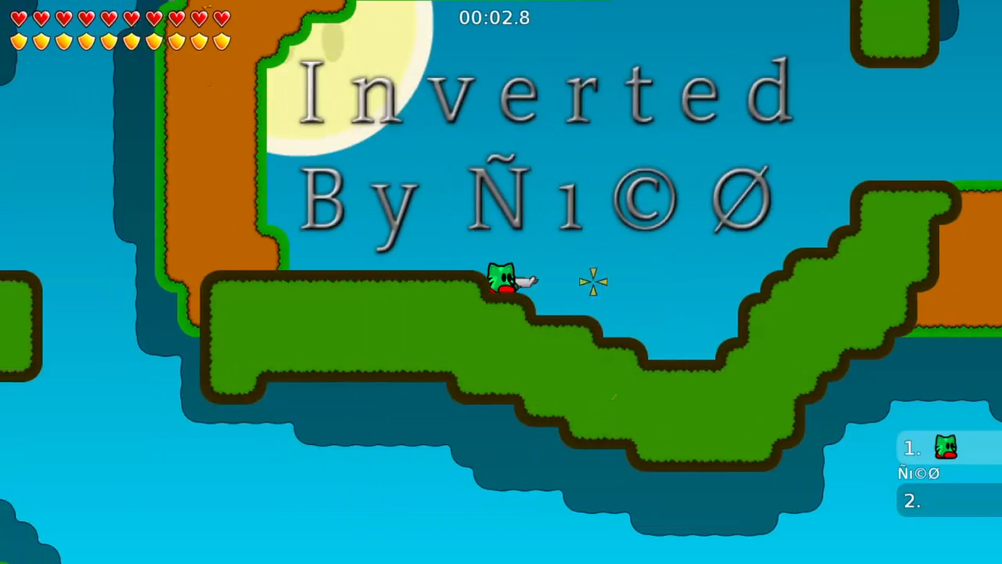
{"action": "key", "text": "d"}
{"action": "key", "text": "space"}
{"action": "key", "text": "a"}
{"action": "key", "text": "d"}
{"action": "key", "text": "space"}
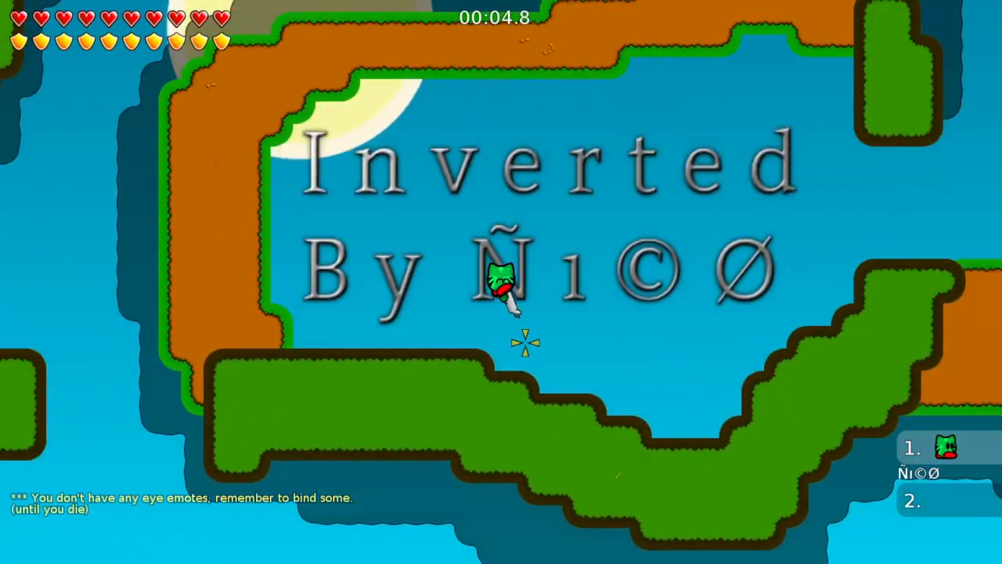
{"action": "right_click", "coordinate": [488, 165]}
{"action": "key", "text": "a"}
{"action": "key", "text": "space"}
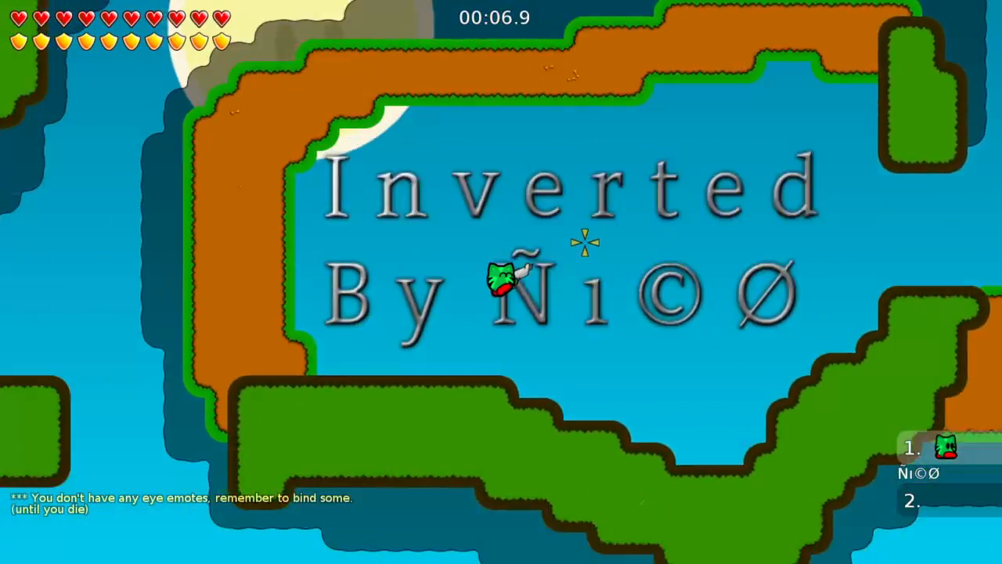
{"action": "key", "text": "d"}
{"action": "key", "text": "space"}
{"action": "key", "text": "space"}
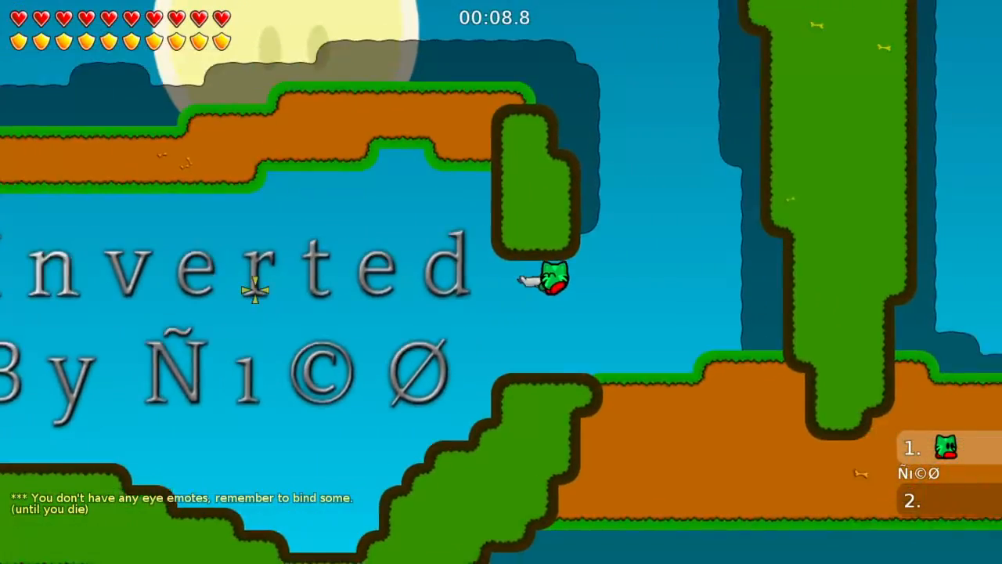
{"action": "key", "text": "a"}
{"action": "key", "text": "q"}
{"action": "key", "text": "q"}
{"action": "key", "text": "d"}
{"action": "key", "text": "space"}
{"action": "key", "text": "a"}
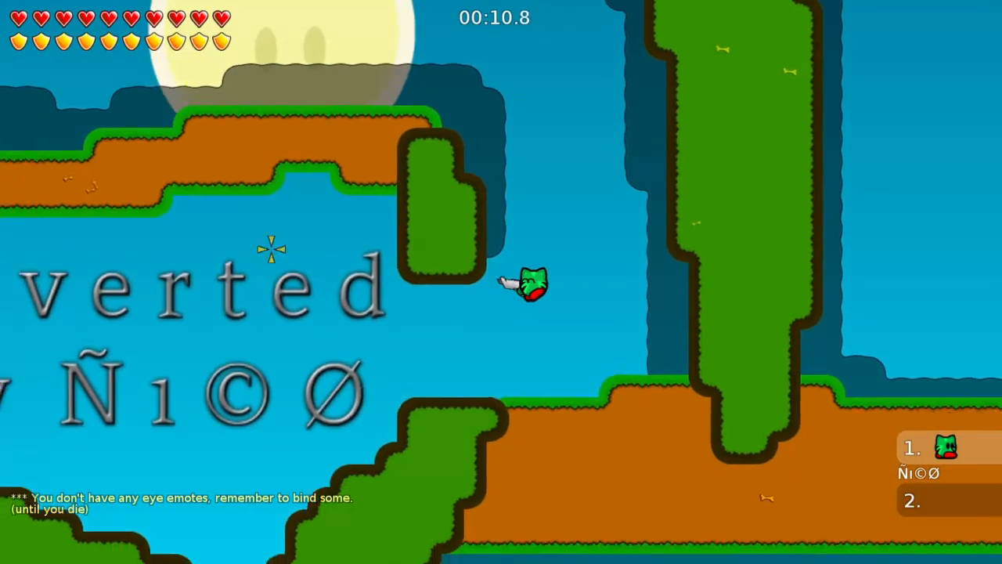
{"action": "key", "text": "space"}
{"action": "key", "text": "d"}
{"action": "key", "text": "space"}
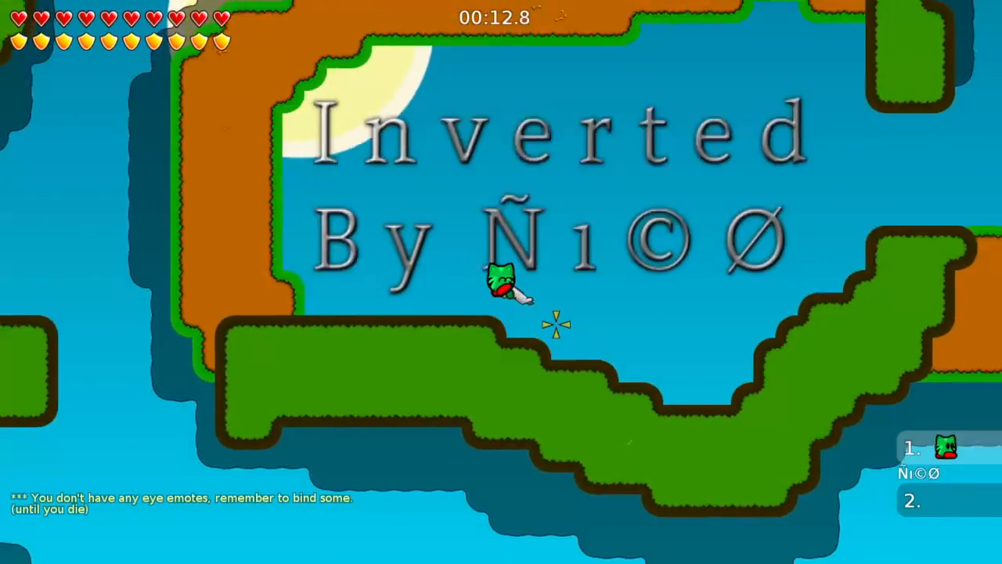
{"action": "key", "text": "space"}
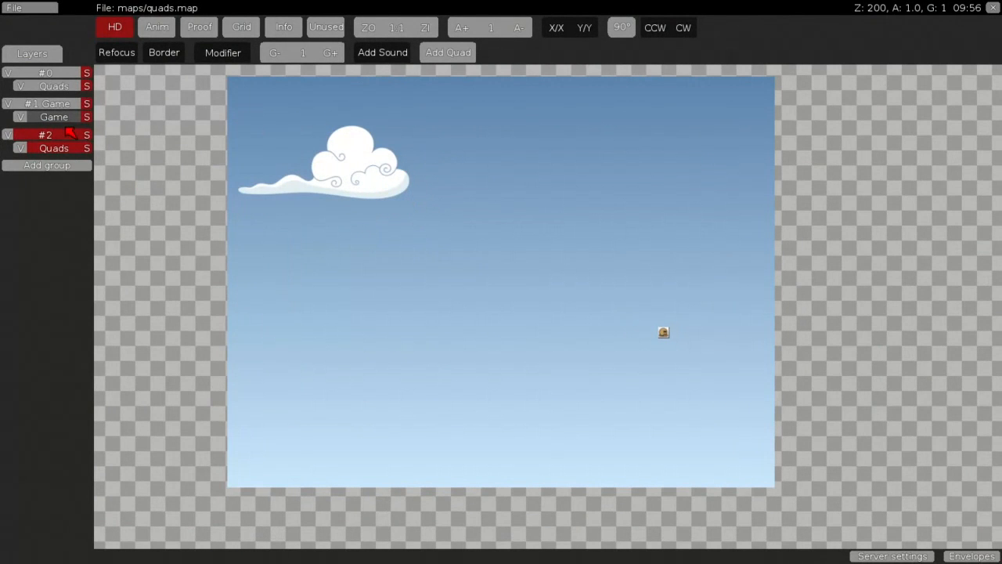
Step: Return to the map editor and set the Pos X of sky group #0 to -14
{"action": "left_click", "coordinate": [56, 73]}
{"action": "right_click", "coordinate": [55, 74]}
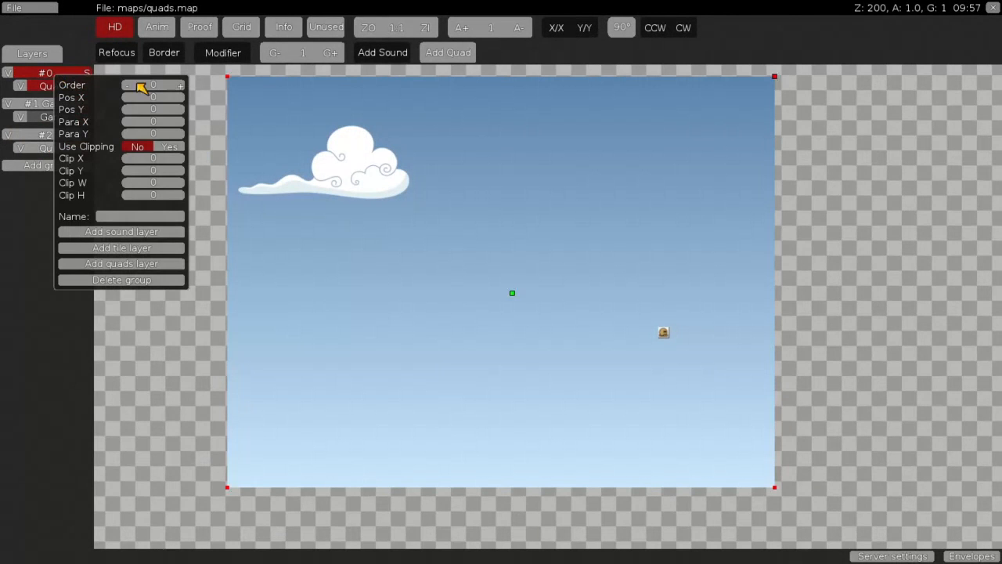
{"action": "left_click_drag", "start_coordinate": [150, 97], "coordinate": [150, 98]}
{"action": "left_click", "coordinate": [384, 150]}
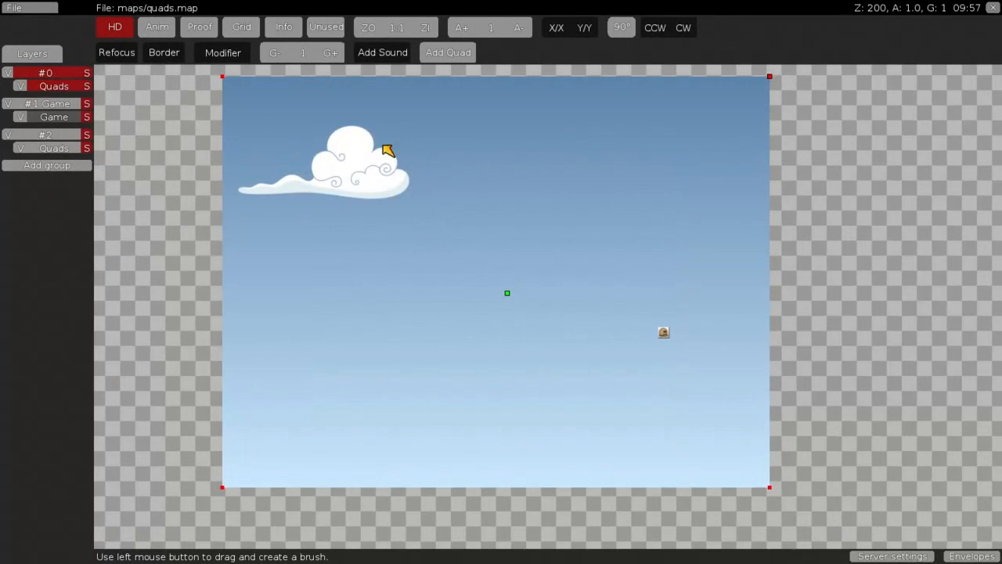
Step: Recolour the sky quad's upper-left corner point to green
{"action": "scroll", "coordinate": [376, 170], "scroll_direction": "down", "scroll_amount": 3}
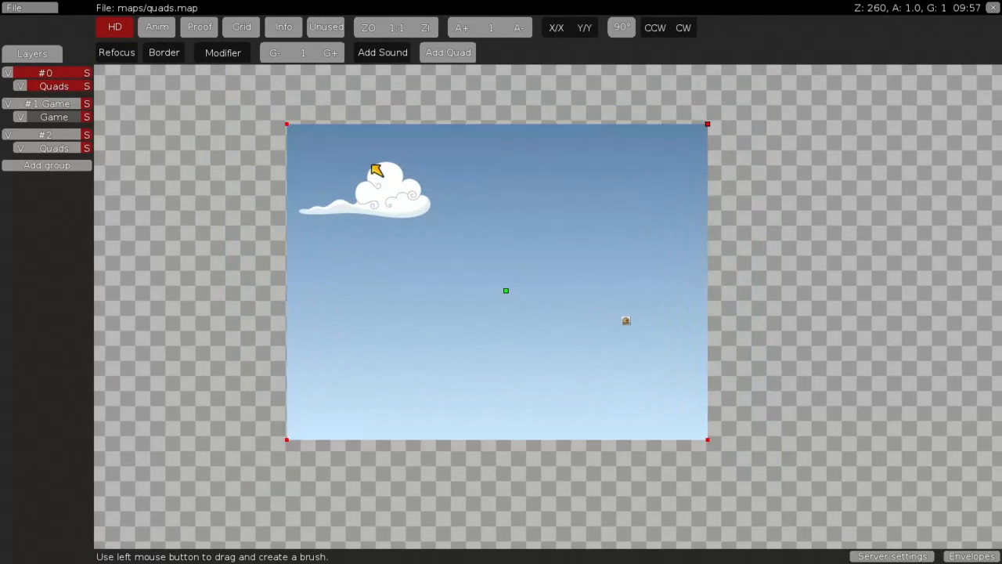
{"action": "right_click", "coordinate": [288, 126]}
{"action": "left_click_drag", "start_coordinate": [393, 178], "coordinate": [389, 180]}
{"action": "left_click", "coordinate": [756, 147]}
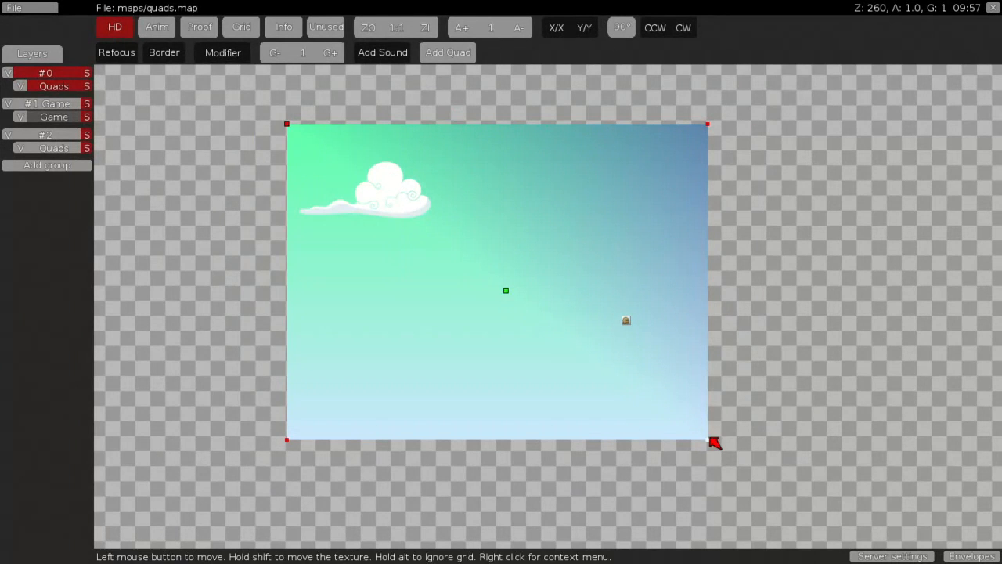
Step: Try adjusting the colour and alpha values of the sky quad's lower-right corner point
{"action": "right_click", "coordinate": [708, 439]}
{"action": "left_click", "coordinate": [809, 369]}
{"action": "left_click_drag", "start_coordinate": [812, 378], "coordinate": [811, 378]}
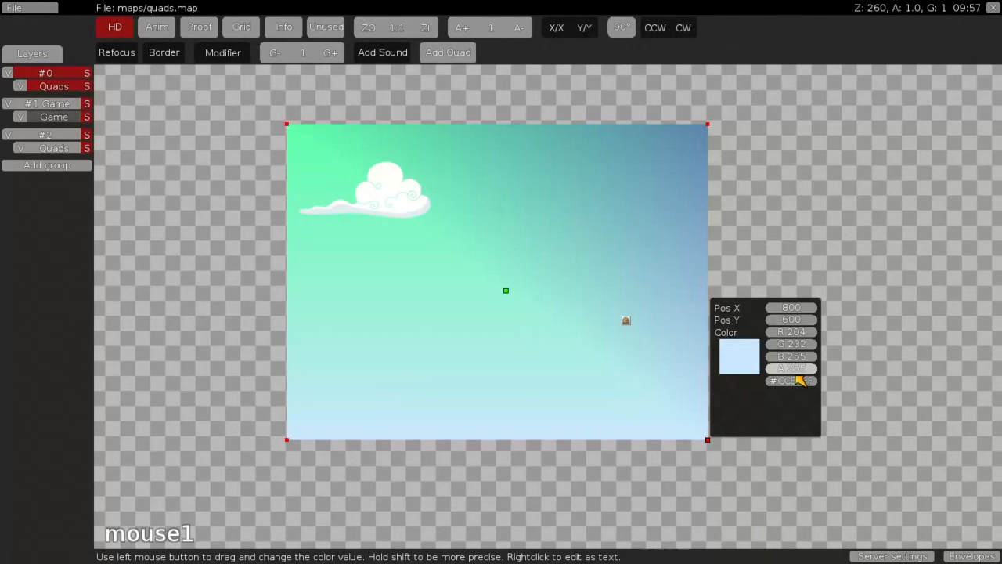
{"action": "left_click_drag", "start_coordinate": [807, 361], "coordinate": [796, 361]}
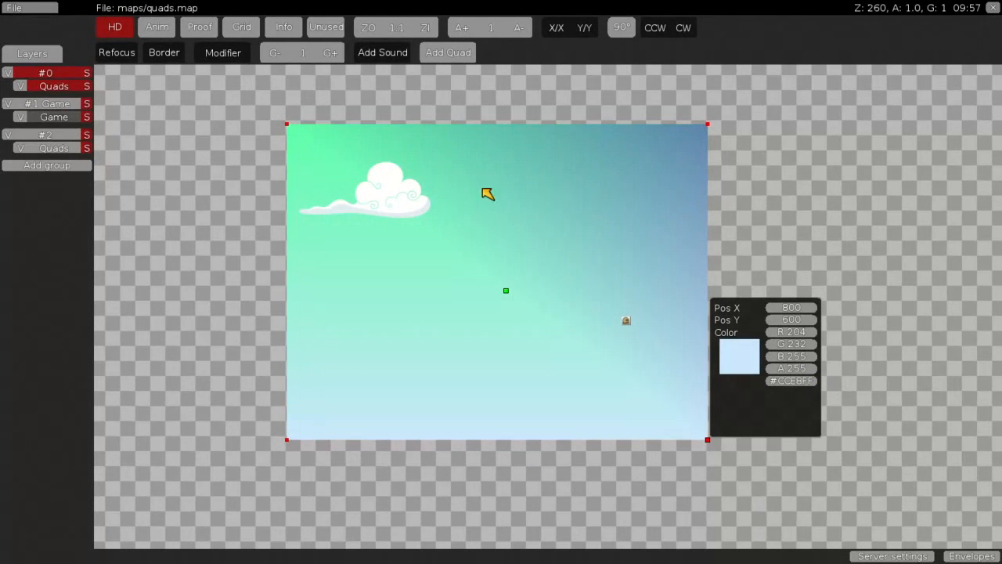
{"action": "left_click", "coordinate": [417, 202]}
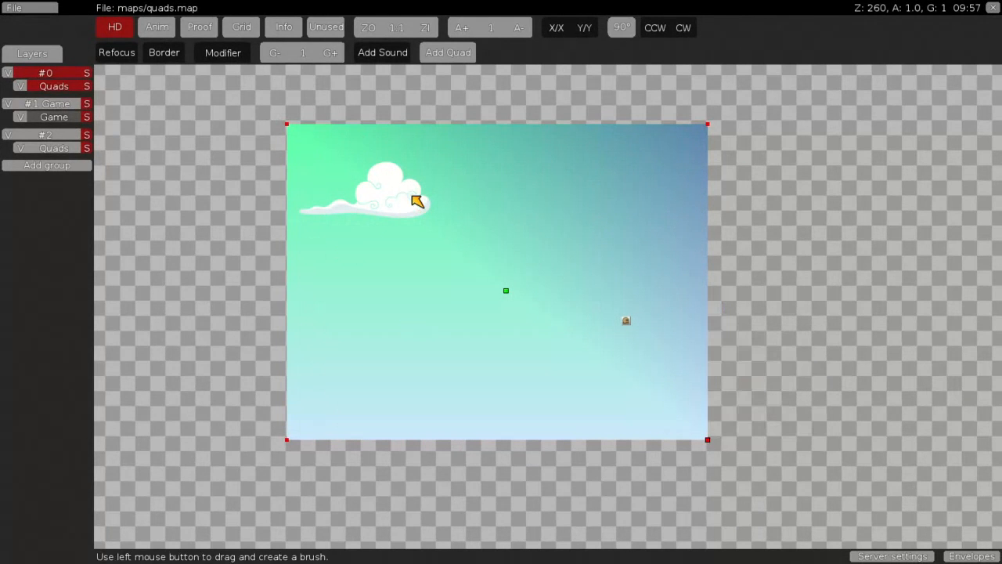
Step: Turn on clipping for sky group #0
{"action": "left_click", "coordinate": [49, 149]}
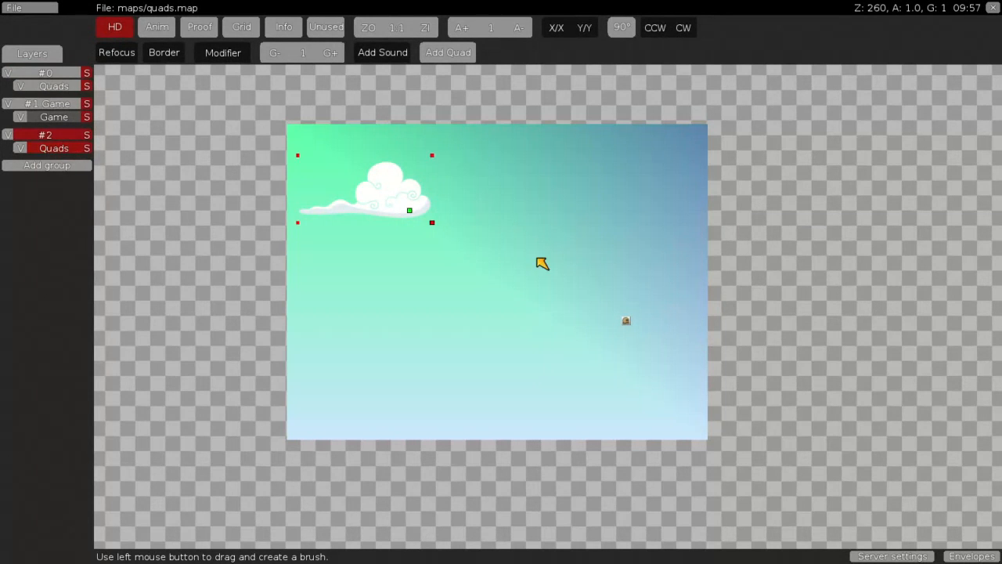
{"action": "scroll", "coordinate": [115, 139], "scroll_direction": "up", "scroll_amount": 2}
{"action": "right_click", "coordinate": [73, 75]}
{"action": "left_click", "coordinate": [381, 154]}
{"action": "scroll", "coordinate": [325, 137], "scroll_direction": "down", "scroll_amount": 6}
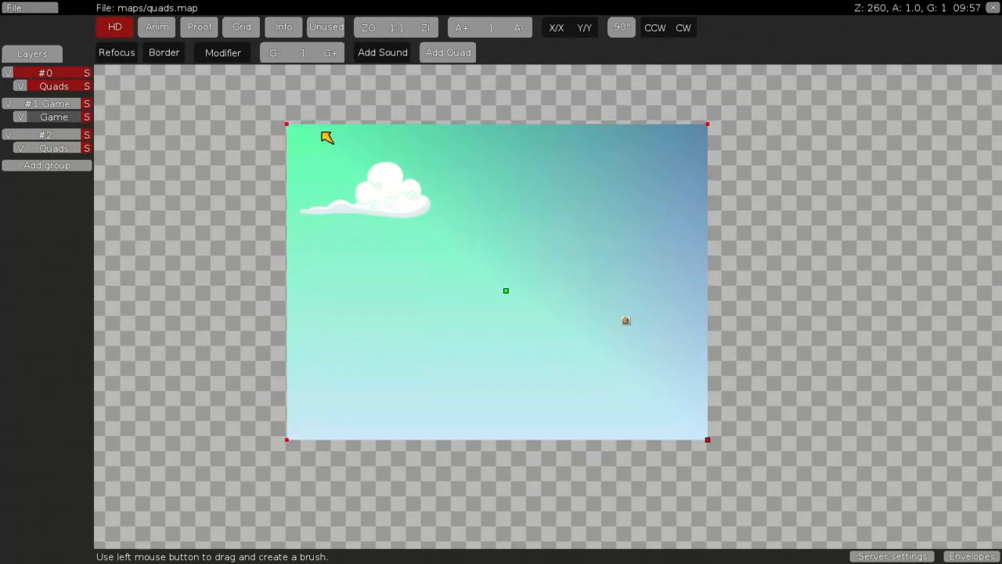
{"action": "right_click", "coordinate": [49, 73]}
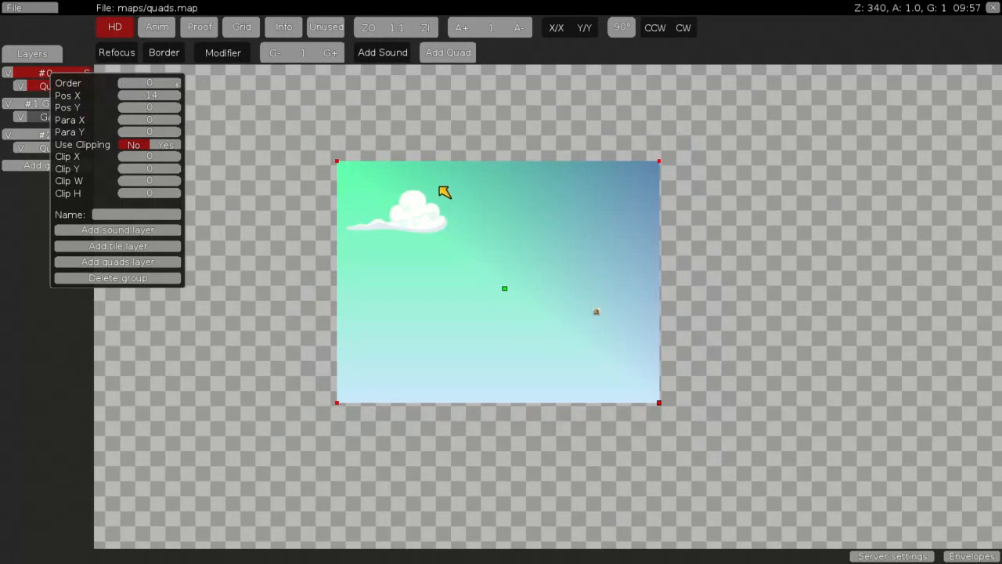
{"action": "left_click", "coordinate": [166, 145]}
{"action": "left_click", "coordinate": [451, 176]}
{"action": "scroll", "coordinate": [451, 175], "scroll_direction": "down", "scroll_amount": 4}
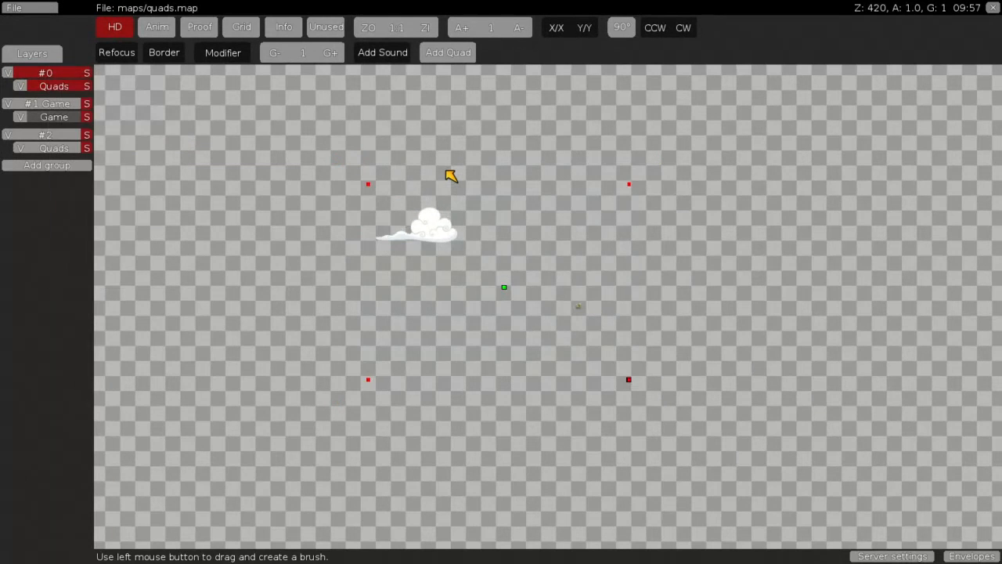
Step: Delete group #2 containing the cloud quad
{"action": "scroll", "coordinate": [300, 207], "scroll_direction": "up", "scroll_amount": 6}
{"action": "left_click", "coordinate": [67, 138]}
{"action": "left_click", "coordinate": [127, 343]}
{"action": "scroll", "coordinate": [497, 232], "scroll_direction": "down", "scroll_amount": 7}
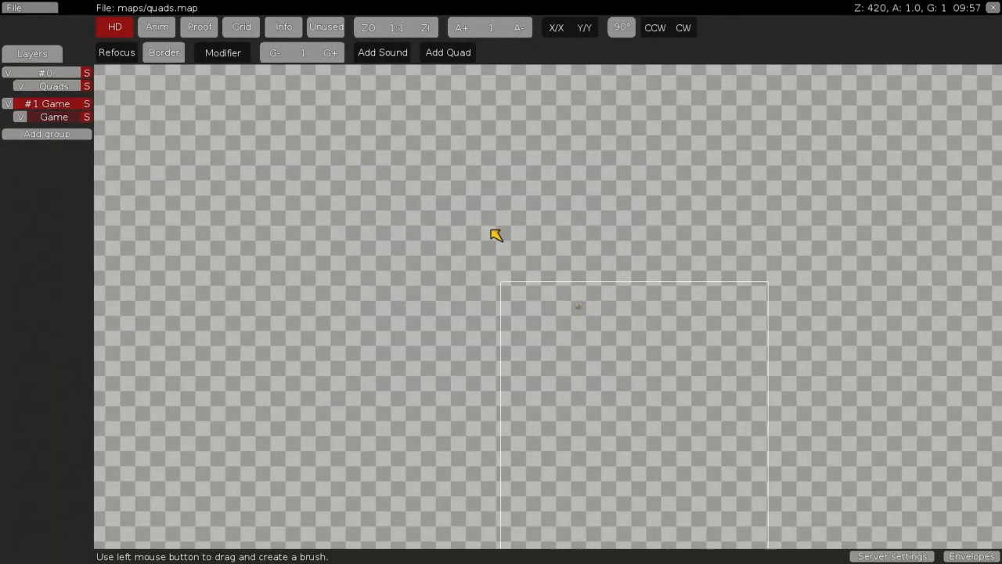
Step: Collapse and re-expand group #0, select its Quads layer and turn the group's clipping off
{"action": "double_click", "coordinate": [58, 76]}
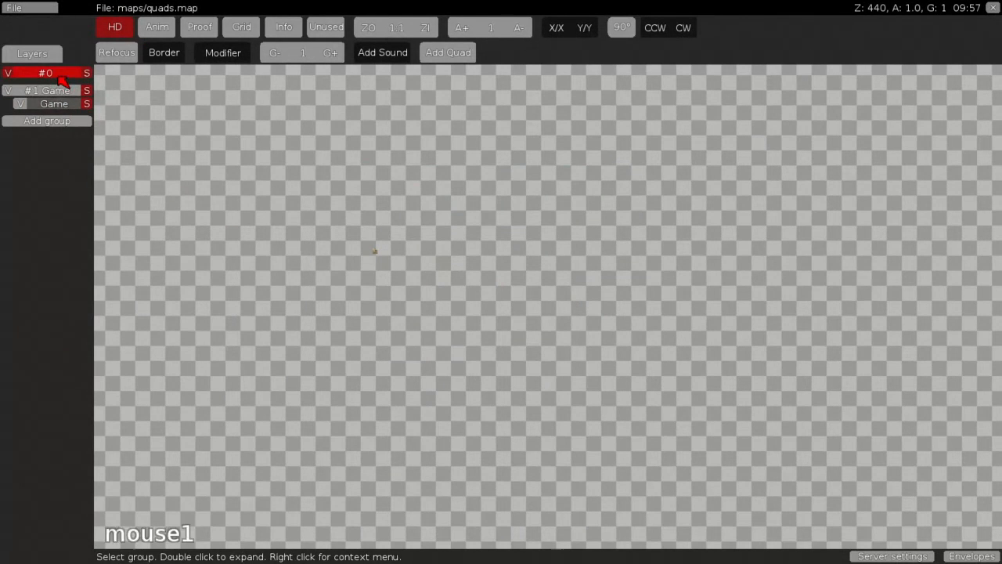
{"action": "double_click", "coordinate": [44, 79]}
{"action": "left_click", "coordinate": [51, 86]}
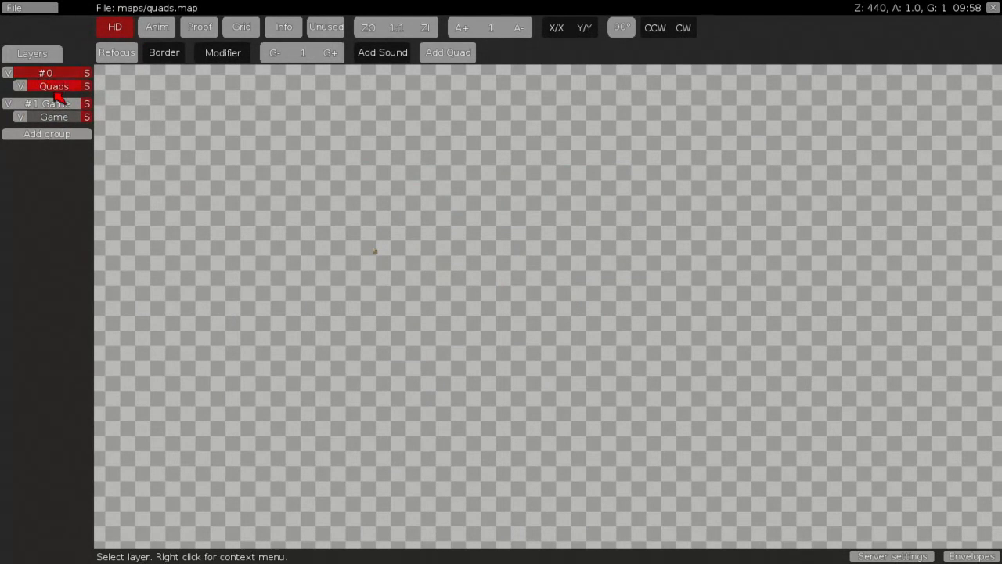
{"action": "right_click", "coordinate": [59, 76]}
{"action": "left_click", "coordinate": [143, 149]}
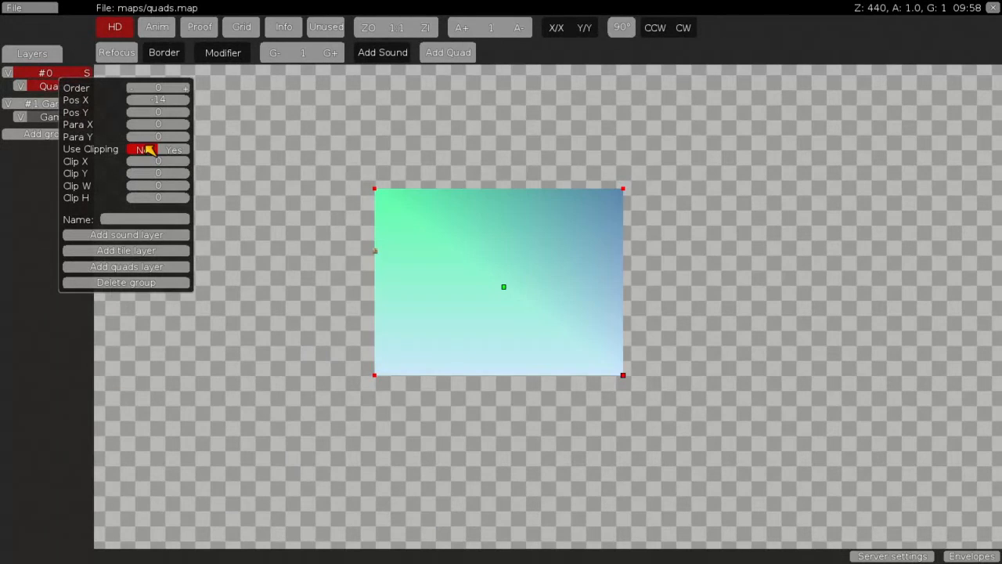
{"action": "scroll", "coordinate": [511, 204], "scroll_direction": "up", "scroll_amount": 7}
{"action": "scroll", "coordinate": [511, 204], "scroll_direction": "up", "scroll_amount": 2}
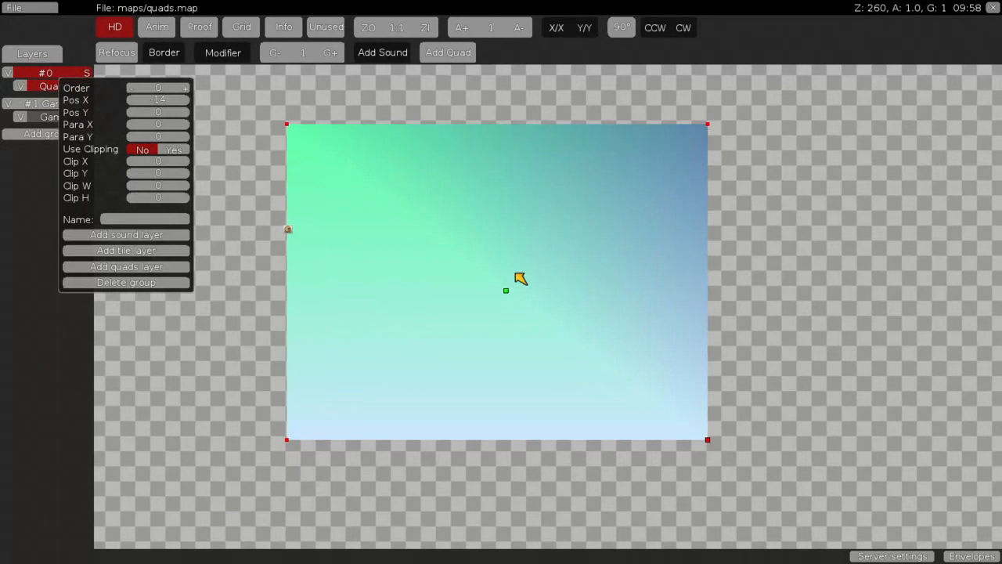
Step: Enable clipping for group #0 again with Clip X 650, Clip Y 377, Clip W 232 and Clip H 178
{"action": "left_click", "coordinate": [172, 149]}
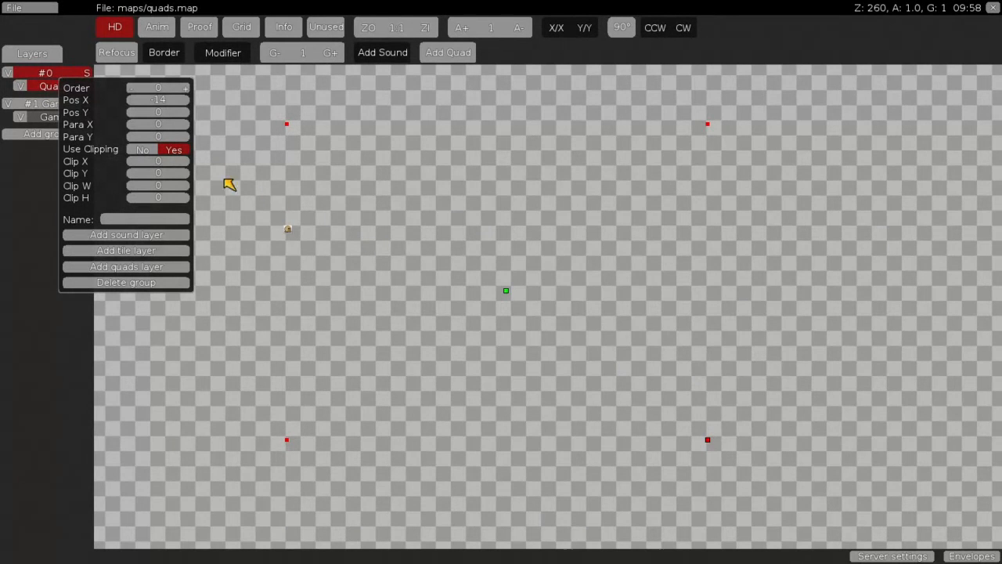
{"action": "scroll", "coordinate": [333, 178], "scroll_direction": "down", "scroll_amount": 4}
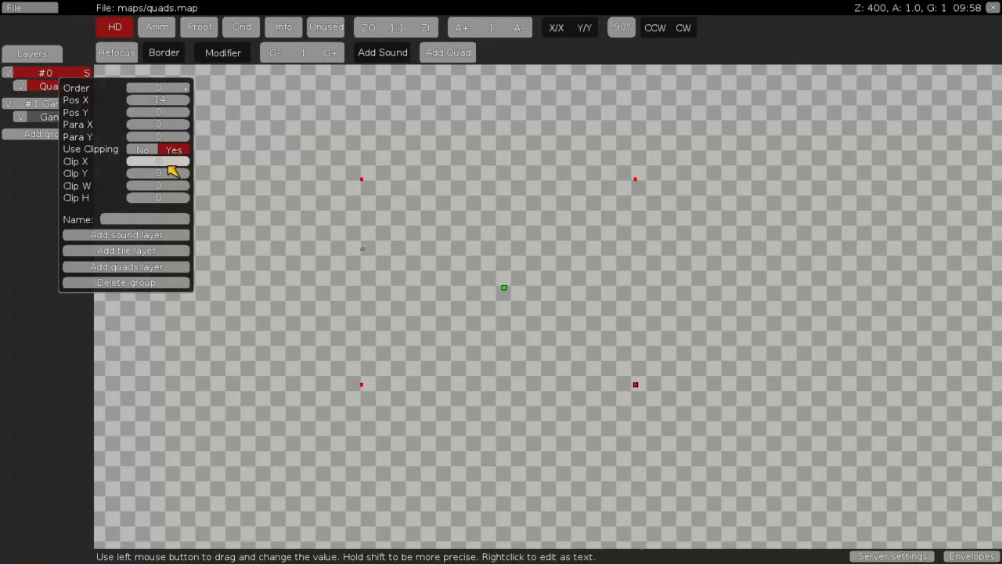
{"action": "left_click_drag", "start_coordinate": [166, 168], "coordinate": [163, 163]}
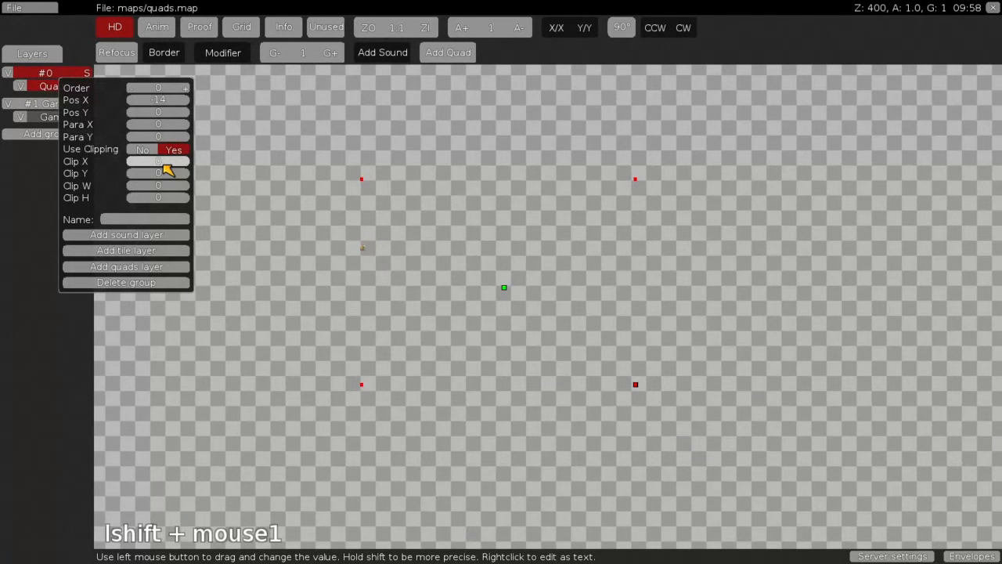
{"action": "mouse_move", "coordinate": [164, 201]}
{"action": "left_mouse_down"}
{"action": "mouse_move", "coordinate": [149, 166]}
{"action": "mouse_move", "coordinate": [161, 177]}
{"action": "mouse_move", "coordinate": [186, 162]}
{"action": "left_mouse_up"}
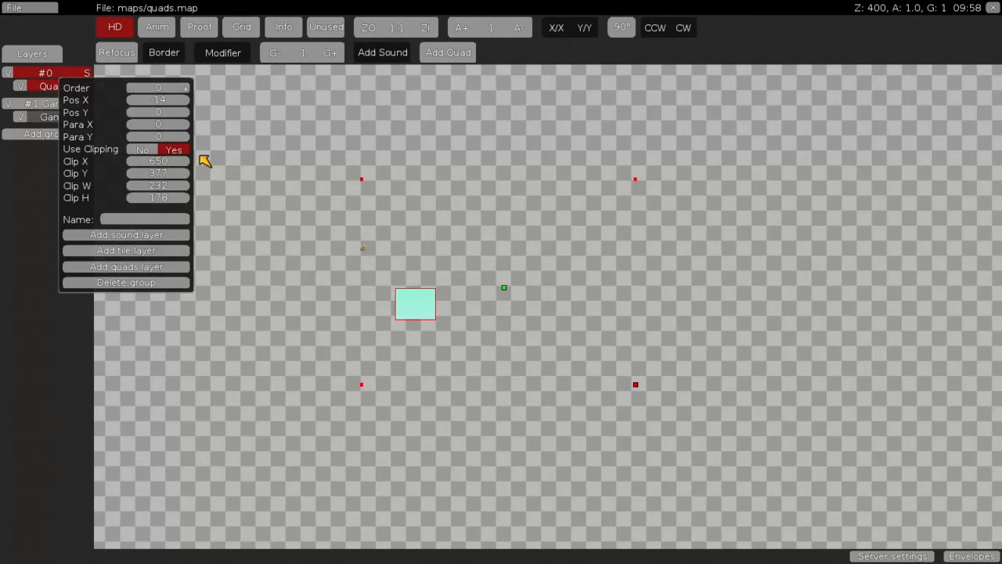
Step: Resize group #0's clipping rectangle to Clip Y -256, Clip W 603 and Clip H 837
{"action": "mouse_move", "coordinate": [185, 186]}
{"action": "left_mouse_down"}
{"action": "mouse_move", "coordinate": [149, 203]}
{"action": "mouse_move", "coordinate": [172, 180]}
{"action": "left_mouse_up"}
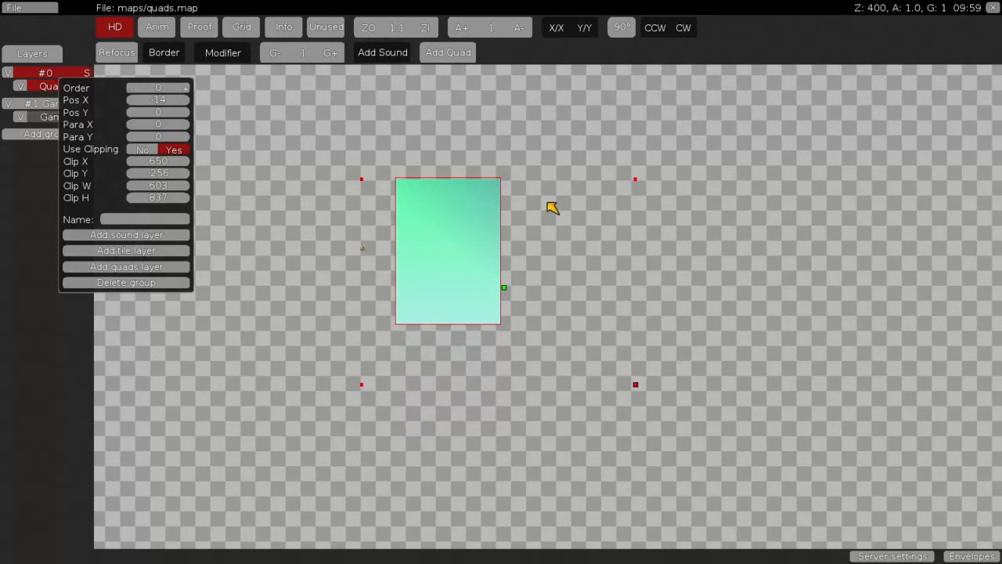
{"action": "left_click", "coordinate": [502, 285]}
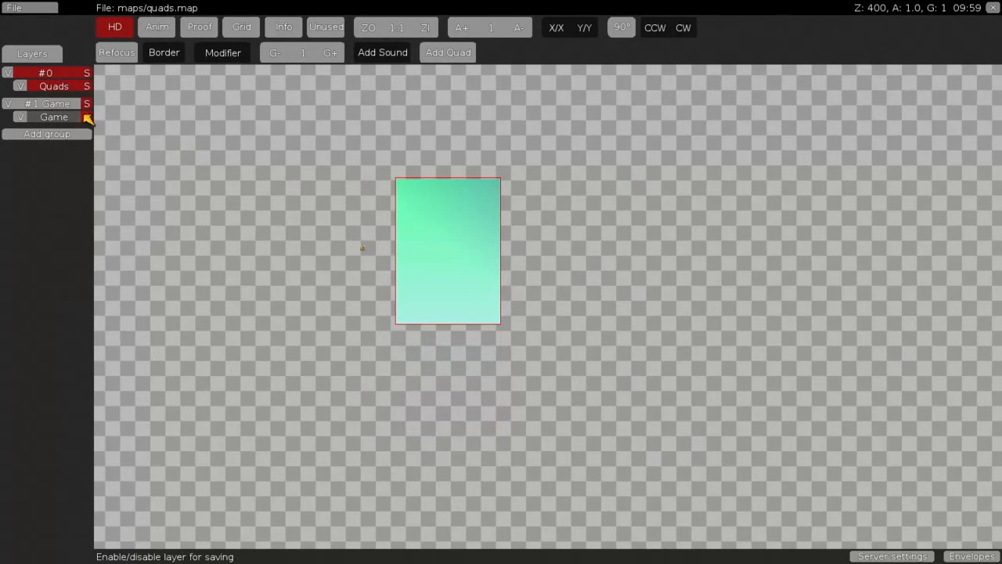
{"action": "left_click", "coordinate": [66, 90]}
{"action": "right_click", "coordinate": [51, 72]}
{"action": "left_click", "coordinate": [33, 75]}
Step: Add group #2 and create a quads layer in it
{"action": "left_click", "coordinate": [46, 134]}
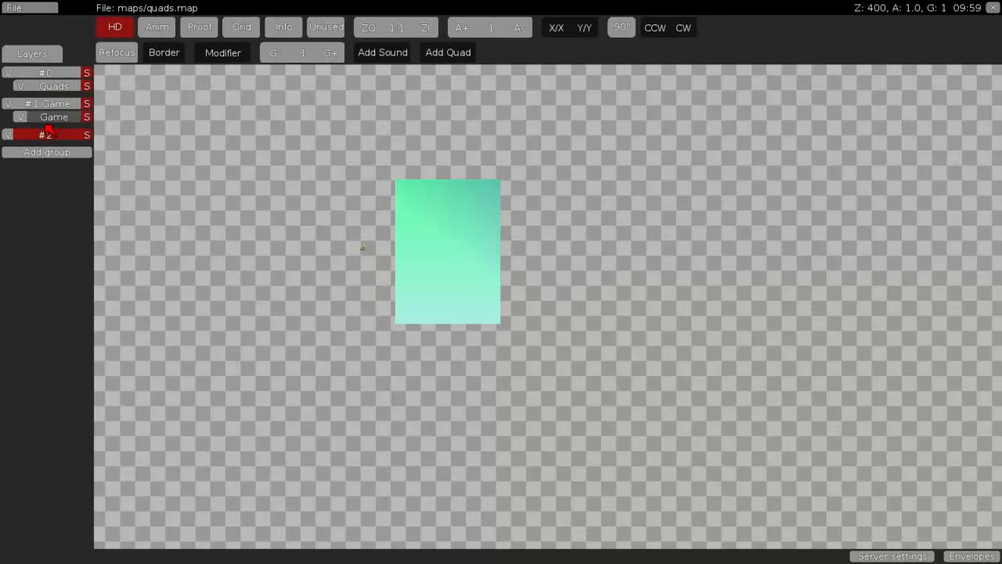
{"action": "right_click", "coordinate": [62, 138]}
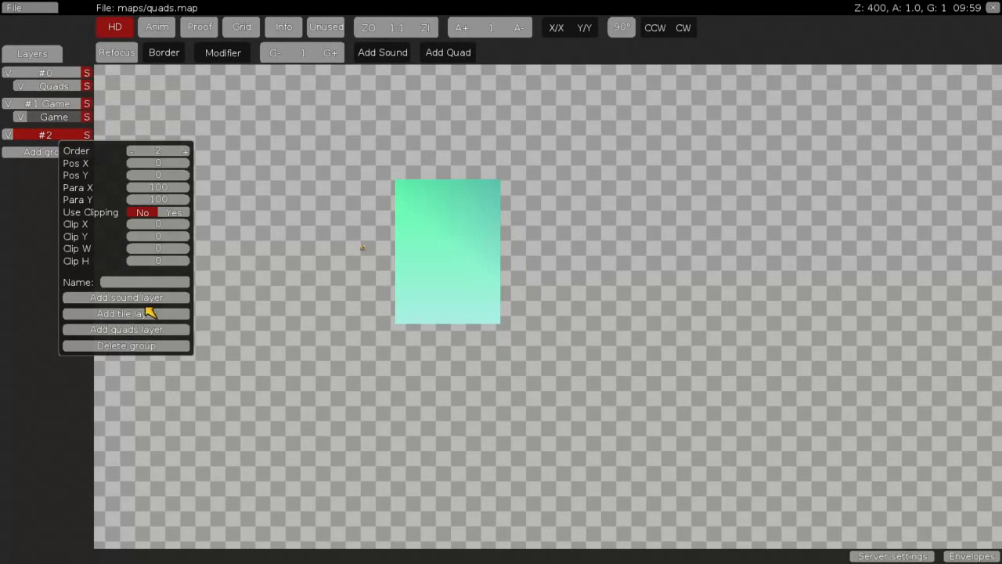
{"action": "left_click", "coordinate": [159, 330]}
Step: Set both Para X and Para Y of group #2 to 0
{"action": "right_click", "coordinate": [56, 135]}
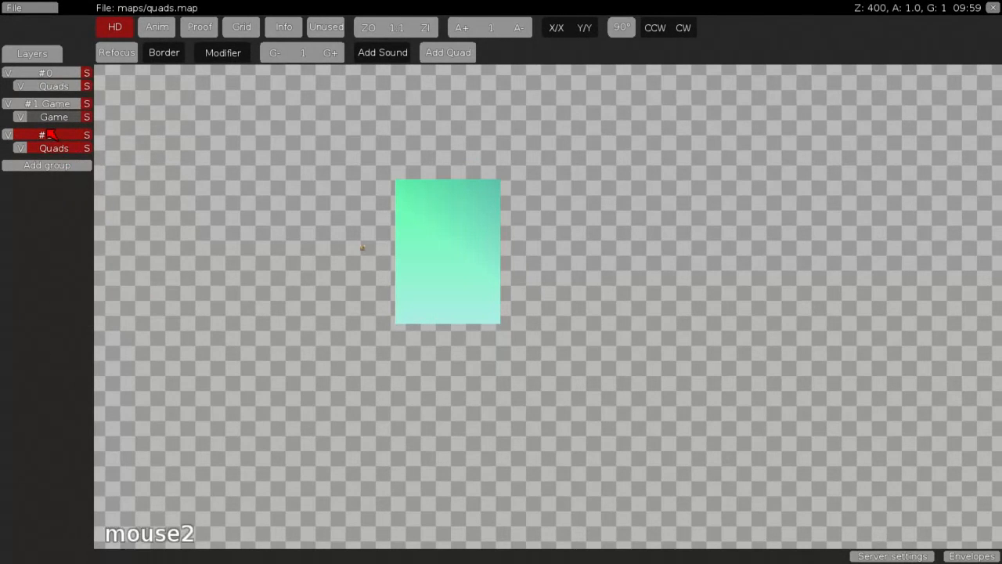
{"action": "left_click_drag", "start_coordinate": [166, 199], "coordinate": [175, 192]}
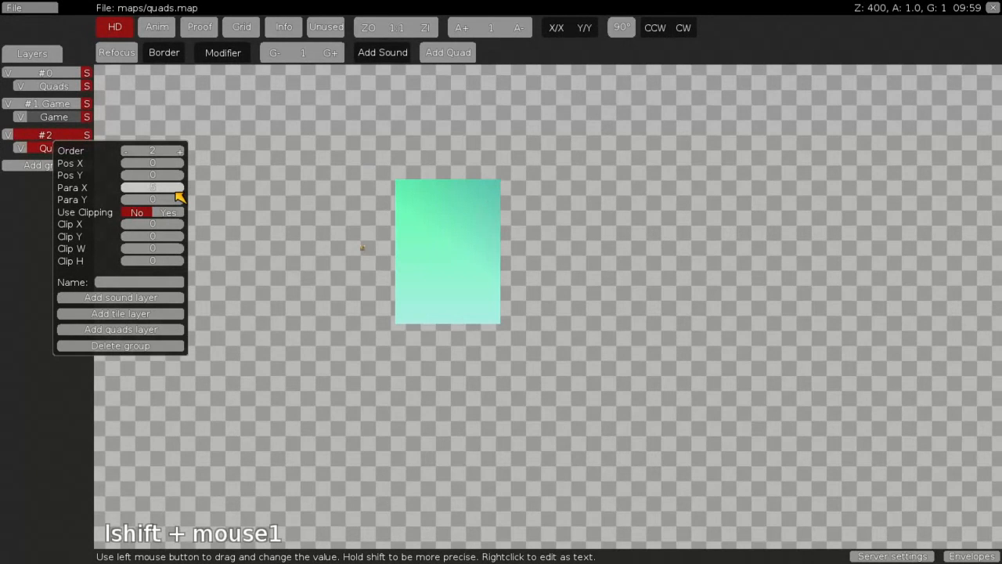
{"action": "left_click_drag", "start_coordinate": [176, 192], "coordinate": [175, 193], "text": "shift"}
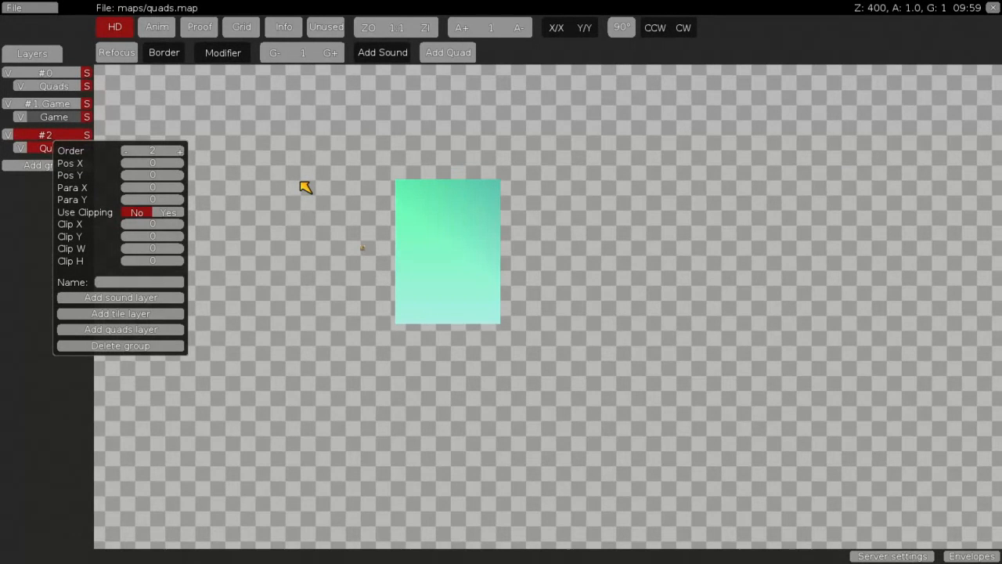
{"action": "left_click", "coordinate": [305, 187]}
Step: Examine the existing green quad at several zoom levels, switching between the Game layer and group #2's Quads layer
{"action": "scroll", "coordinate": [488, 197], "scroll_direction": "up", "scroll_amount": 15}
{"action": "middle_click_drag", "start_coordinate": [481, 143], "coordinate": [666, 340]}
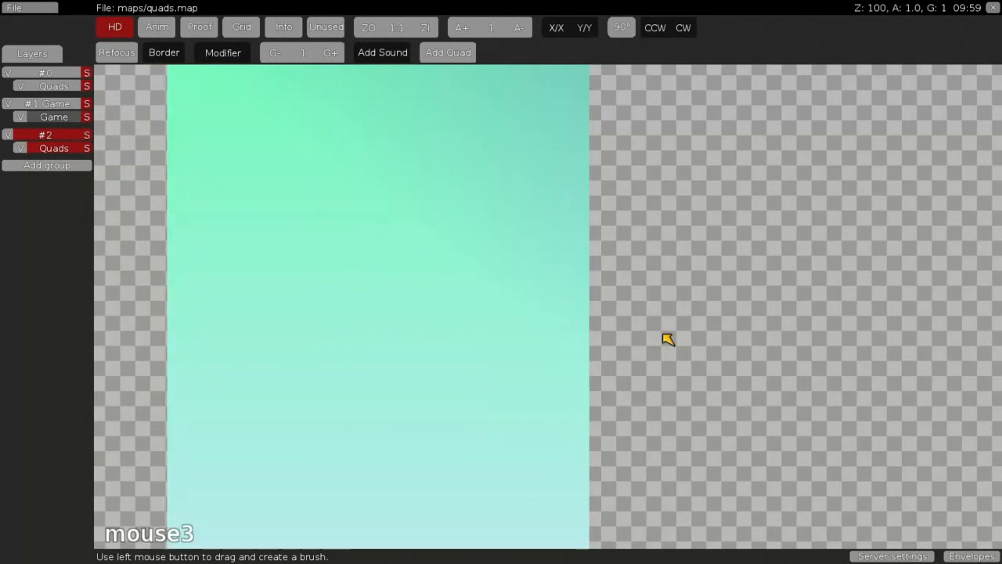
{"action": "scroll", "coordinate": [600, 224], "scroll_direction": "down", "scroll_amount": 8}
{"action": "scroll", "coordinate": [299, 251], "scroll_direction": "up", "scroll_amount": 2}
{"action": "scroll", "coordinate": [265, 151], "scroll_direction": "down", "scroll_amount": 8}
{"action": "scroll", "coordinate": [235, 133], "scroll_direction": "up", "scroll_amount": 4}
{"action": "left_click", "coordinate": [67, 120]}
{"action": "left_click", "coordinate": [58, 147]}
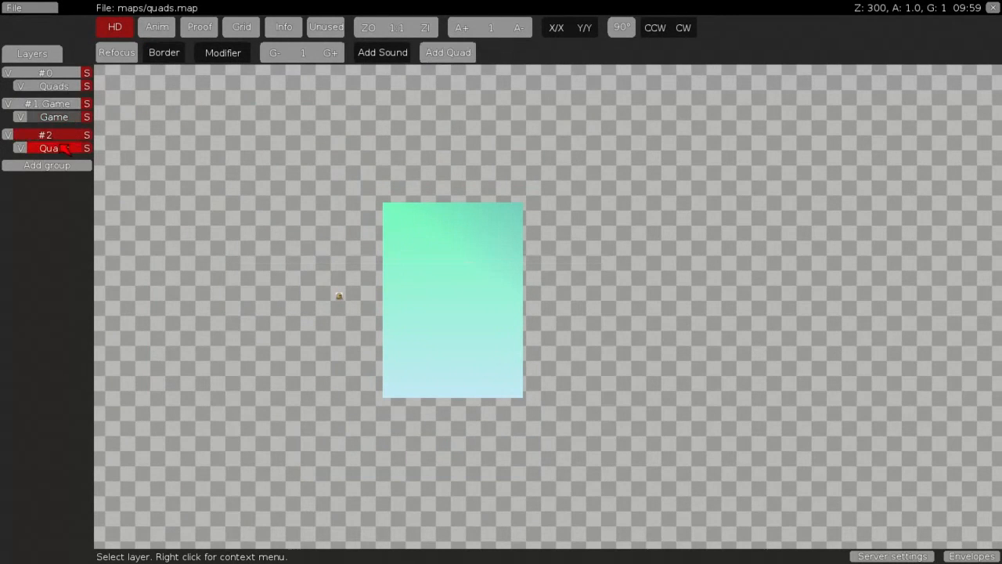
{"action": "left_click", "coordinate": [53, 123]}
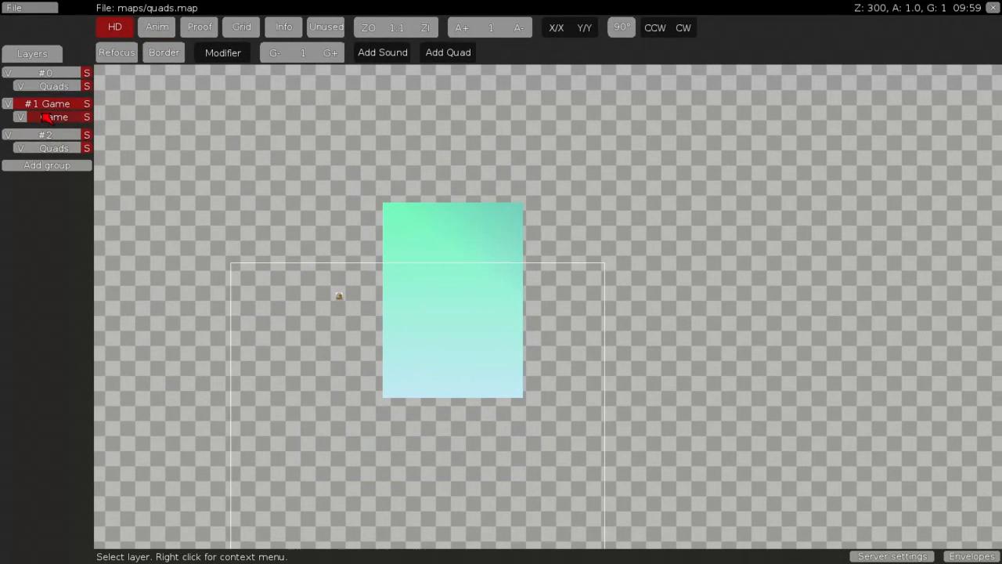
{"action": "scroll", "coordinate": [336, 212], "scroll_direction": "down", "scroll_amount": 5}
{"action": "middle_click_drag", "start_coordinate": [336, 212], "coordinate": [320, 170]}
{"action": "scroll", "coordinate": [292, 160], "scroll_direction": "up", "scroll_amount": 4}
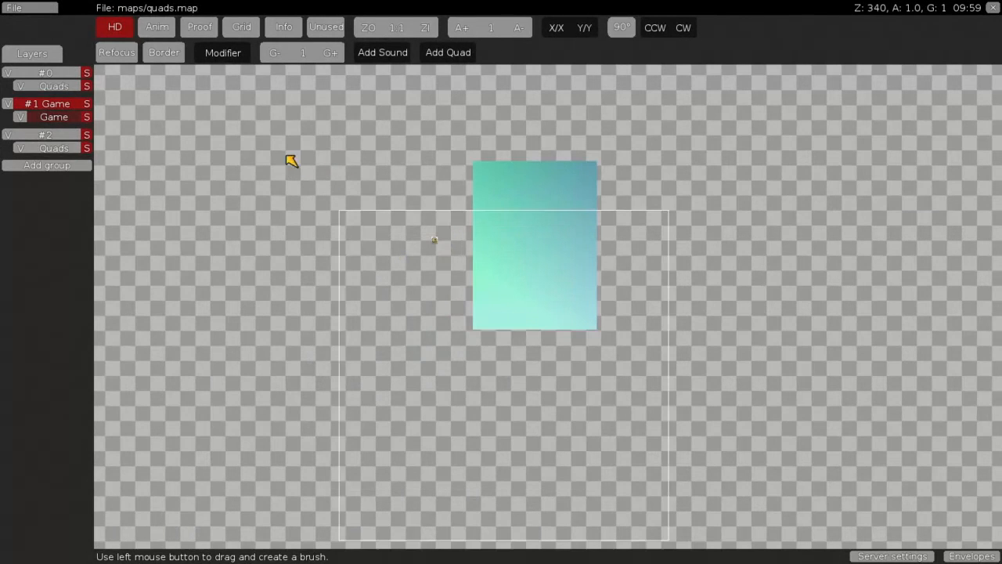
{"action": "left_click", "coordinate": [51, 149]}
{"action": "right_click", "coordinate": [46, 137]}
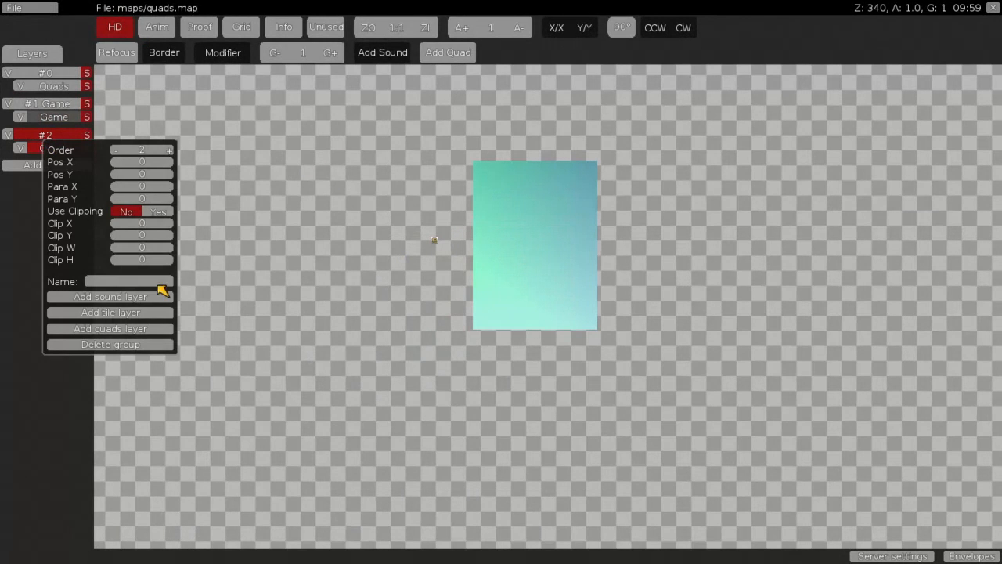
{"action": "left_click", "coordinate": [143, 329]}
{"action": "right_click", "coordinate": [41, 152]}
{"action": "left_click", "coordinate": [122, 402]}
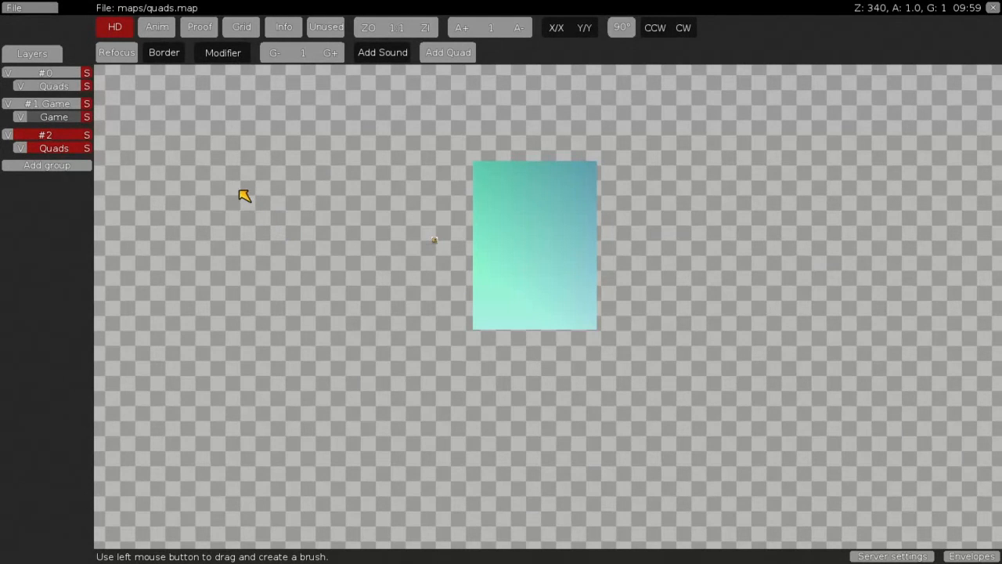
{"action": "right_click", "coordinate": [63, 149]}
{"action": "right_click", "coordinate": [45, 137]}
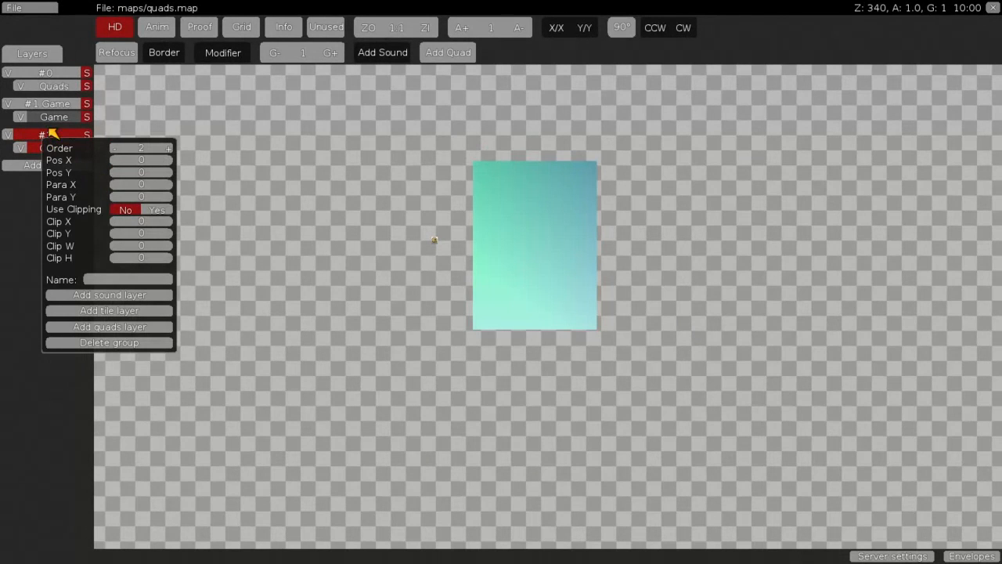
{"action": "left_click", "coordinate": [49, 130]}
Step: Add a quad to group #2's Quads layer, stretch its corners outward and square it into a large rectangle
{"action": "left_click", "coordinate": [468, 52]}
{"action": "scroll", "coordinate": [499, 233], "scroll_direction": "up", "scroll_amount": 3}
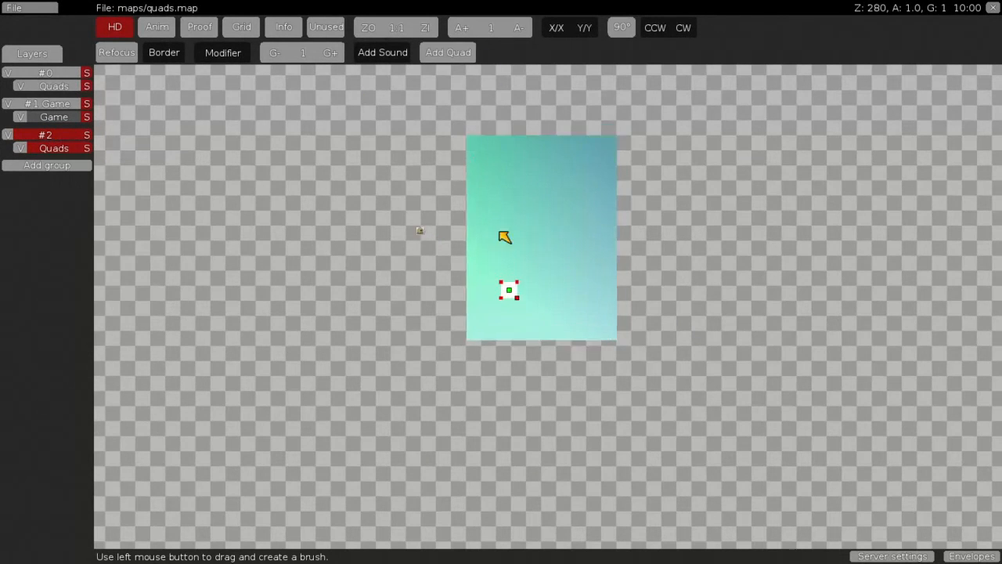
{"action": "left_click_drag", "start_coordinate": [500, 281], "coordinate": [443, 258]}
{"action": "scroll", "coordinate": [470, 267], "scroll_direction": "down", "scroll_amount": 6}
{"action": "left_click_drag", "start_coordinate": [513, 282], "coordinate": [687, 104]}
{"action": "left_click_drag", "start_coordinate": [517, 296], "coordinate": [824, 428]}
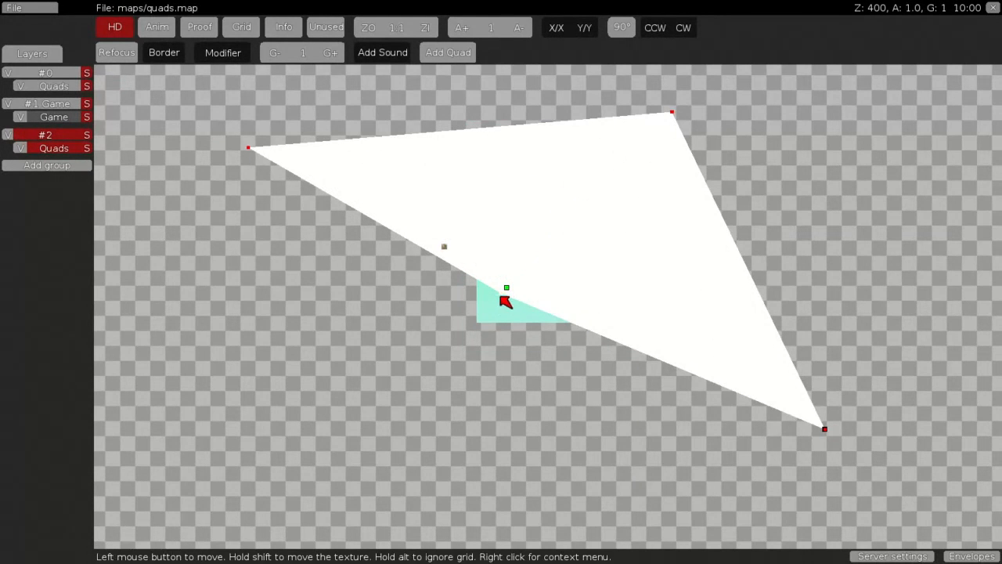
{"action": "left_click_drag", "start_coordinate": [477, 321], "coordinate": [206, 394]}
{"action": "right_click", "coordinate": [505, 288]}
{"action": "left_click", "coordinate": [572, 412]}
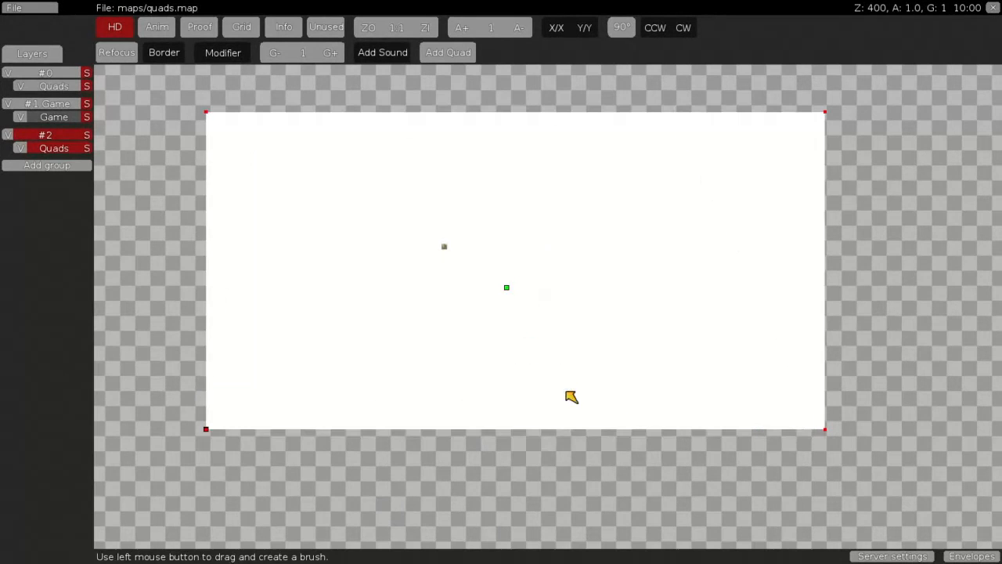
Step: Move the large quad partly off the green one and colour its upper-left corner magenta by lowering the green value
{"action": "left_click_drag", "start_coordinate": [509, 290], "coordinate": [826, 282]}
{"action": "scroll", "coordinate": [595, 189], "scroll_direction": "down", "scroll_amount": 2}
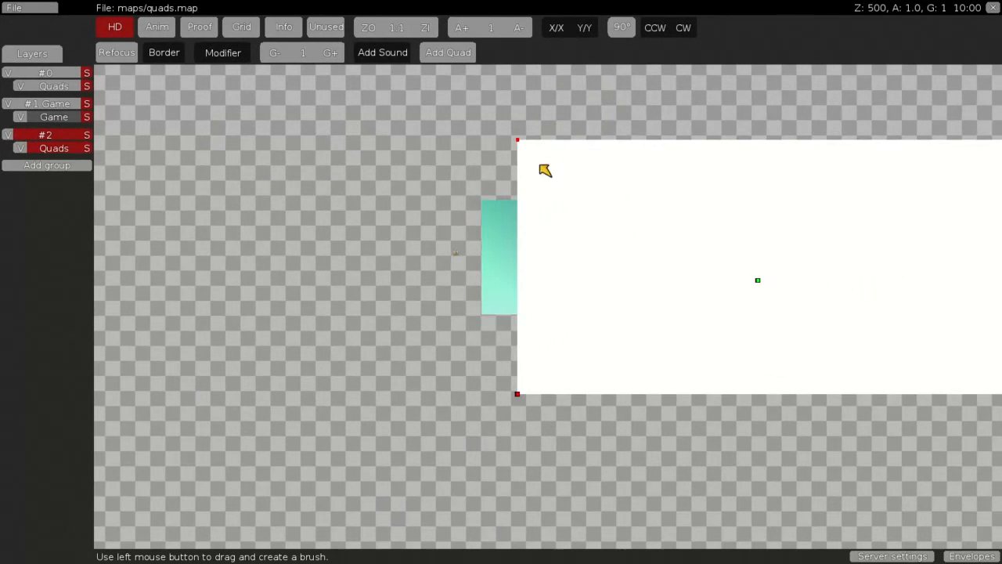
{"action": "right_click", "coordinate": [517, 141]}
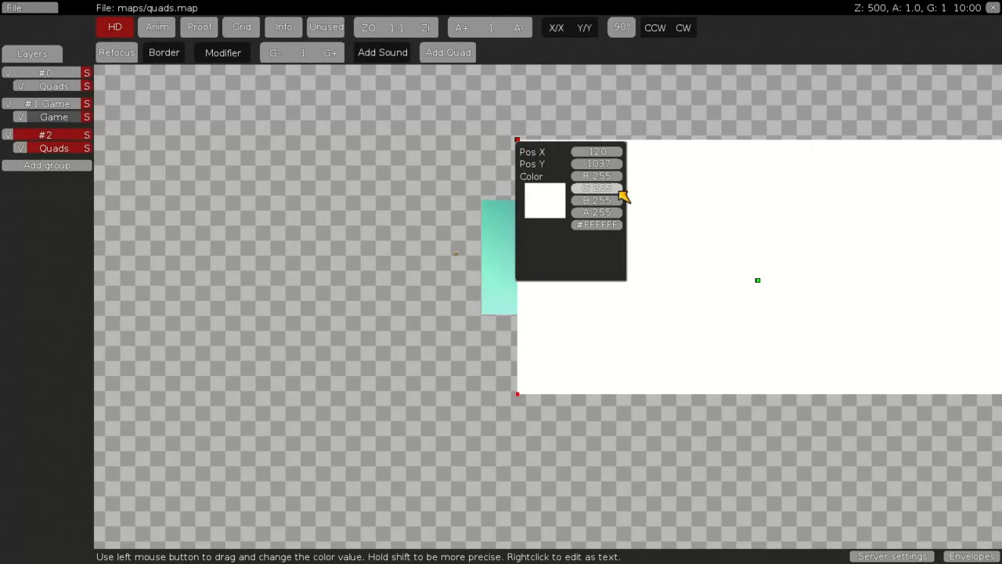
{"action": "left_click_drag", "start_coordinate": [624, 195], "coordinate": [624, 196]}
{"action": "scroll", "coordinate": [588, 204], "scroll_direction": "up", "scroll_amount": 4}
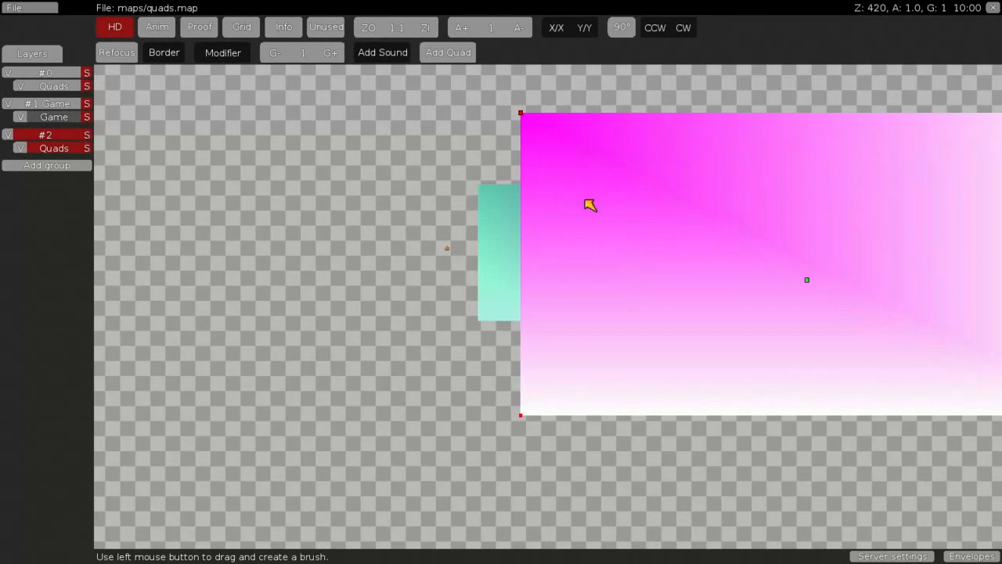
Step: Enable clipping for group #2
{"action": "right_click", "coordinate": [49, 137]}
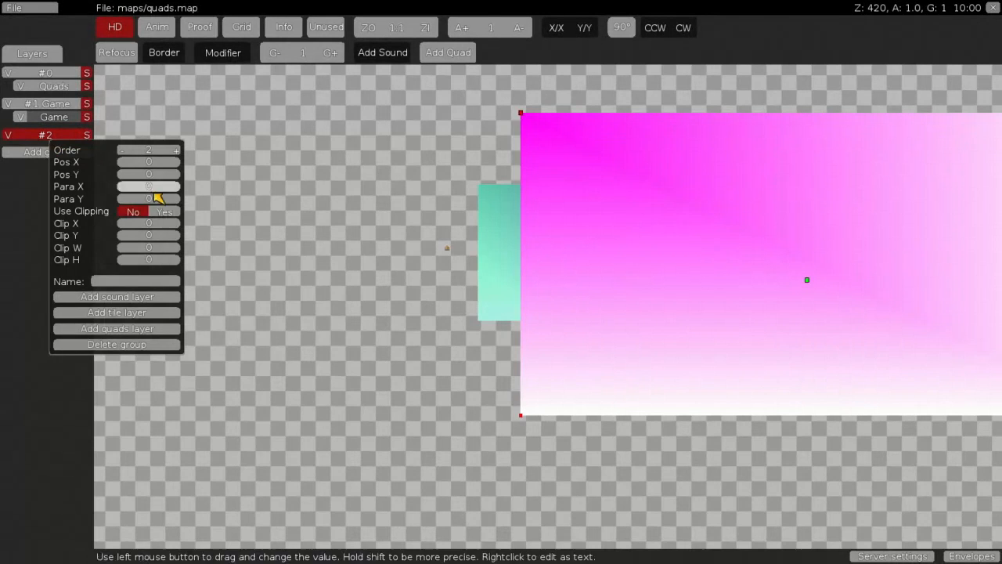
{"action": "left_click", "coordinate": [166, 212]}
{"action": "left_click", "coordinate": [549, 202]}
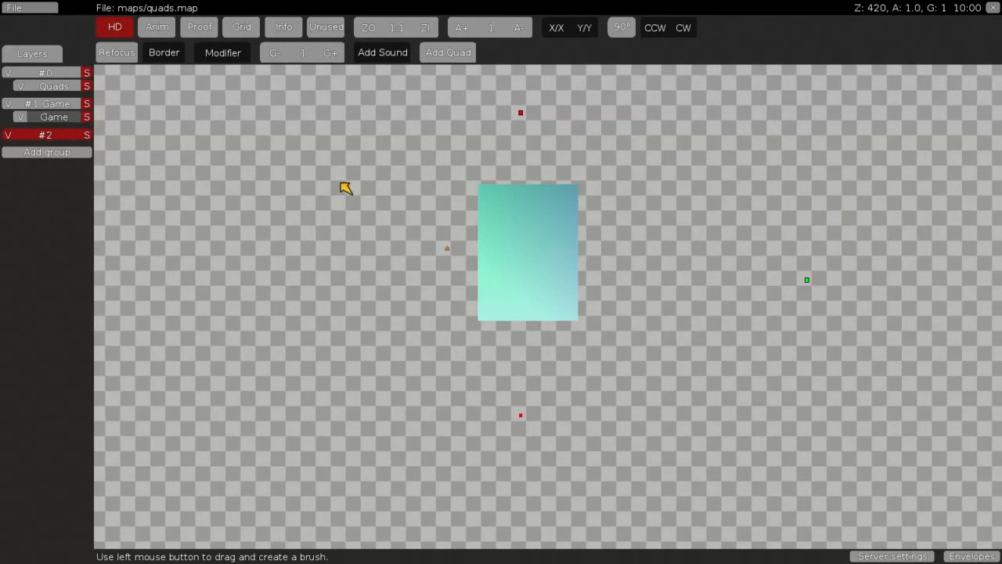
Step: Expand group #2 and enlarge its clipping rectangle to cover part of the magenta quad
{"action": "double_click", "coordinate": [44, 135]}
{"action": "right_click", "coordinate": [55, 133]}
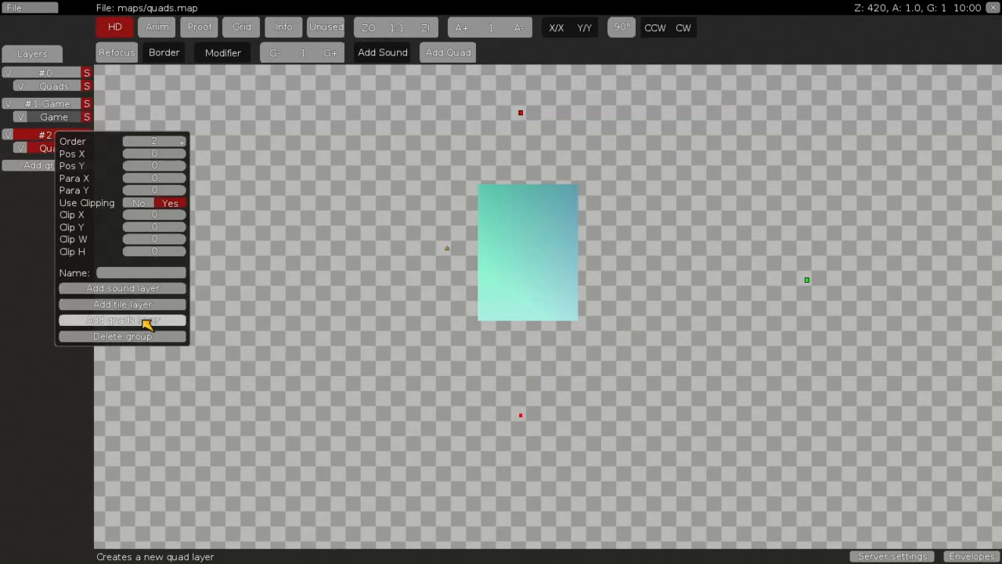
{"action": "left_click_drag", "start_coordinate": [144, 244], "coordinate": [142, 252]}
{"action": "left_click_drag", "start_coordinate": [141, 217], "coordinate": [157, 249]}
{"action": "left_click", "coordinate": [642, 181]}
Step: Switch to the game and fly the tee around the quads to examine how group #2's clipping acts with zero parallax
{"action": "key", "text": "ctrl+shift+e"}
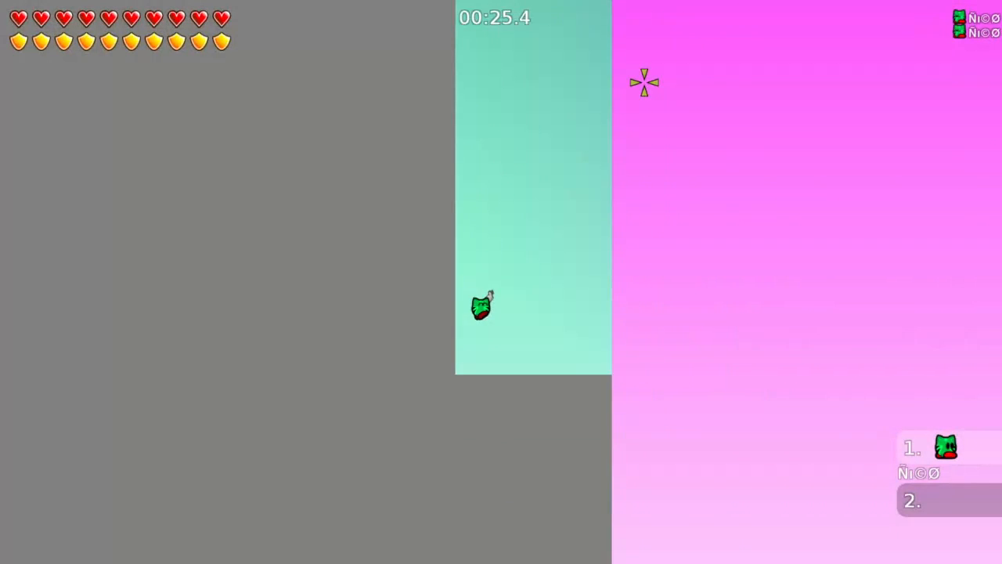
{"action": "key", "text": "d"}
{"action": "key", "text": "space"}
{"action": "key", "text": "space"}
{"action": "key", "text": "space"}
{"action": "key", "text": "space"}
{"action": "key", "text": "space"}
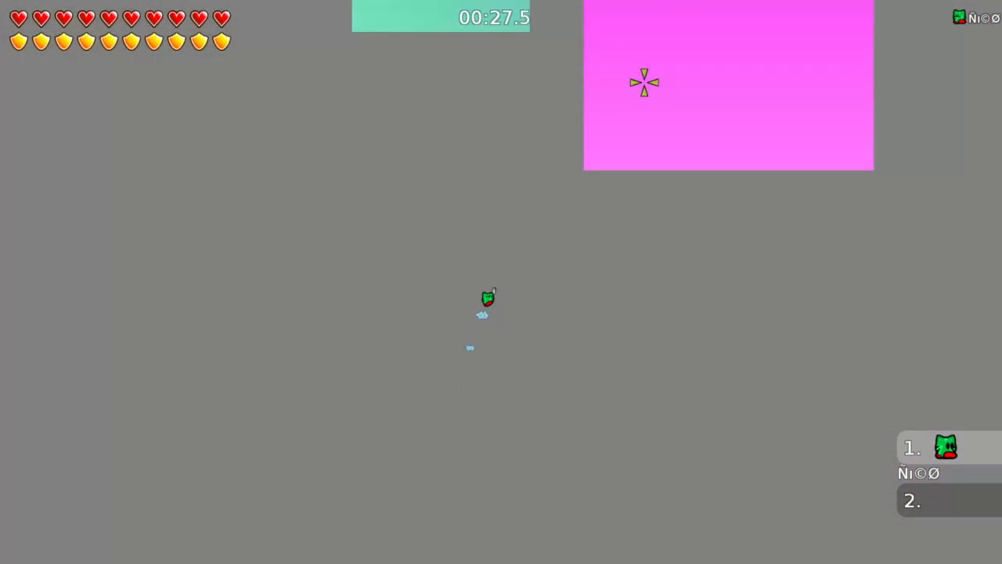
{"action": "key", "text": "a"}
{"action": "key", "text": "space"}
{"action": "key", "text": "space"}
{"action": "key", "text": "space"}
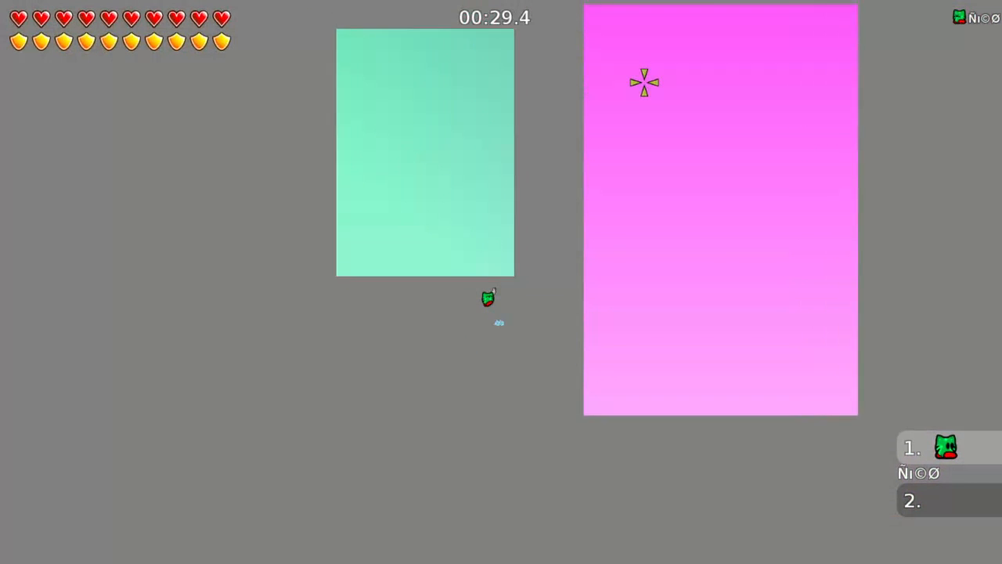
{"action": "key", "text": "space"}
{"action": "key", "text": "space"}
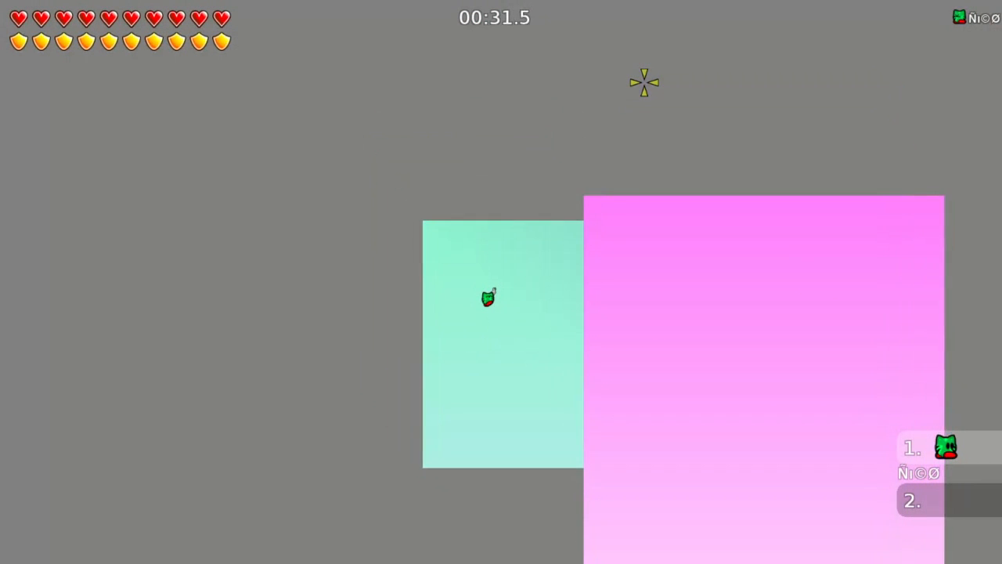
{"action": "key", "text": "d"}
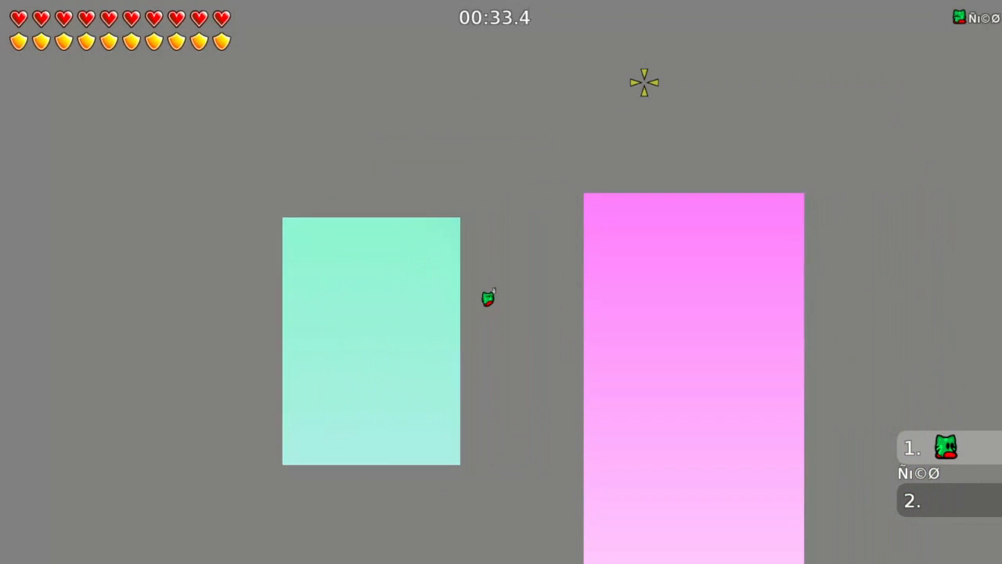
{"action": "key", "text": "space"}
{"action": "key", "text": "a"}
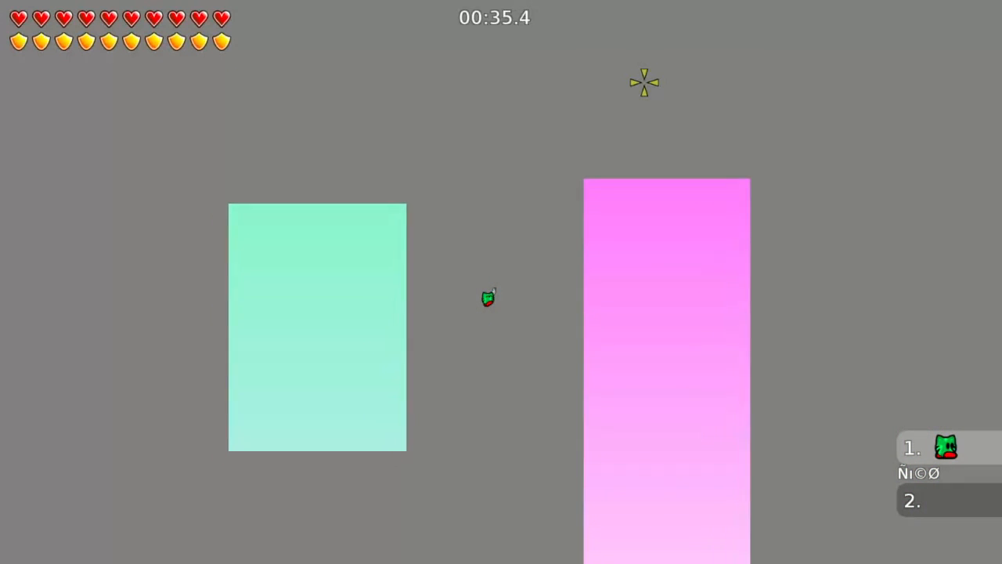
{"action": "key", "text": "space"}
{"action": "key", "text": "space"}
{"action": "key", "text": "d"}
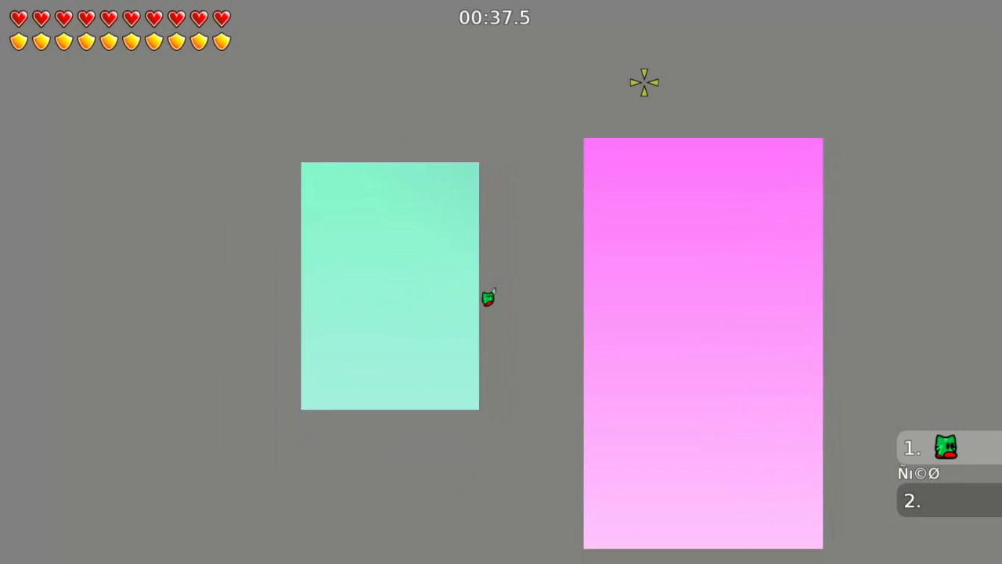
{"action": "key", "text": "space"}
{"action": "key", "text": "space"}
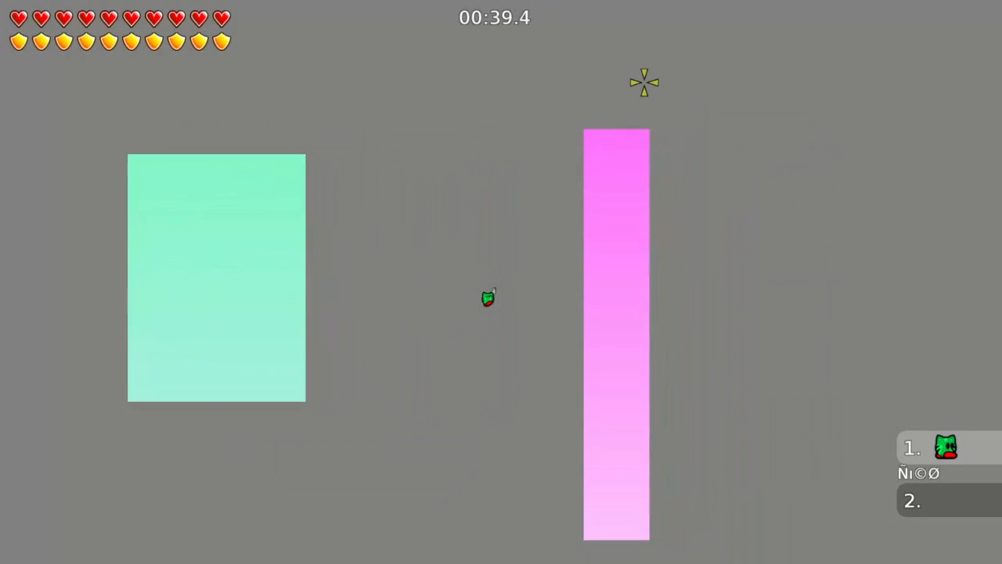
{"action": "key", "text": "space"}
{"action": "key", "text": "a"}
{"action": "key", "text": "d"}
{"action": "key", "text": "space"}
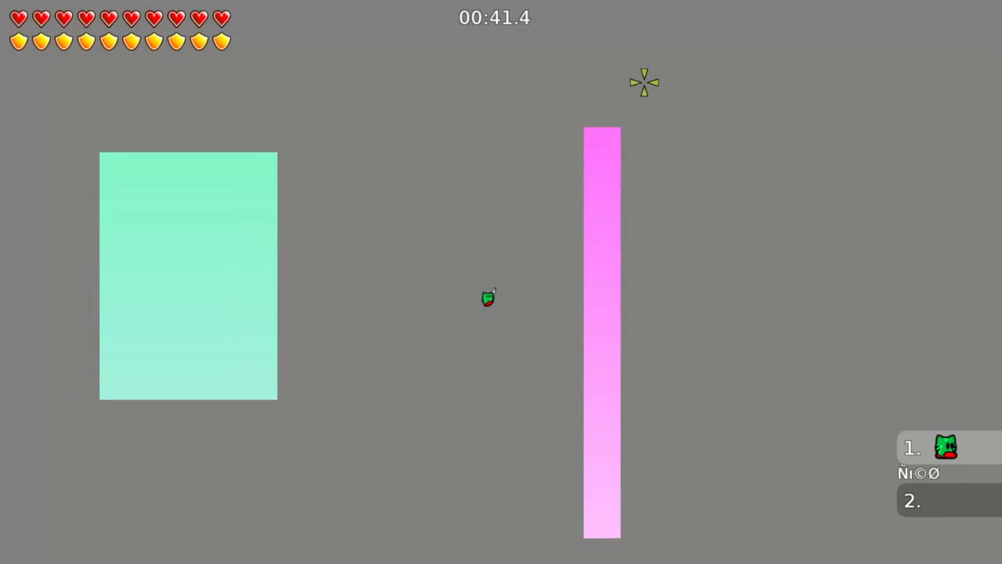
{"action": "key", "text": "space"}
{"action": "key", "text": "a"}
{"action": "key", "text": "space"}
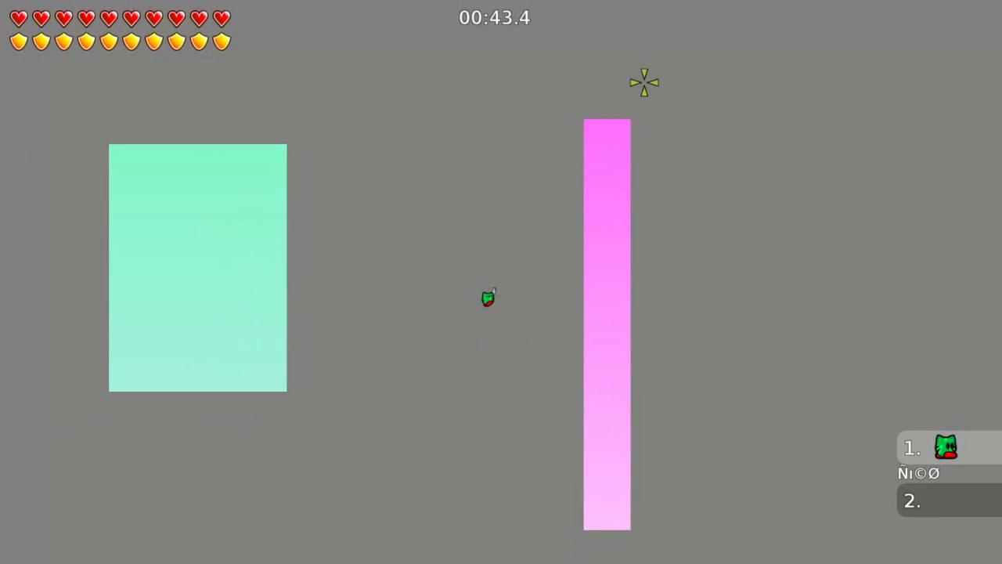
{"action": "key", "text": "space"}
{"action": "key", "text": "d"}
{"action": "key", "text": "space"}
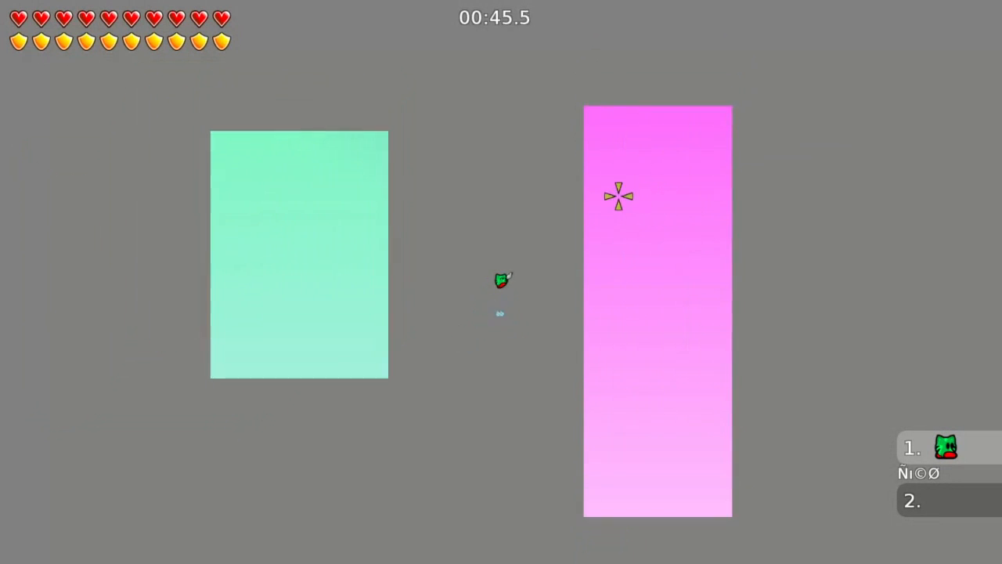
{"action": "key", "text": "a"}
{"action": "key", "text": "space"}
{"action": "key", "text": "space"}
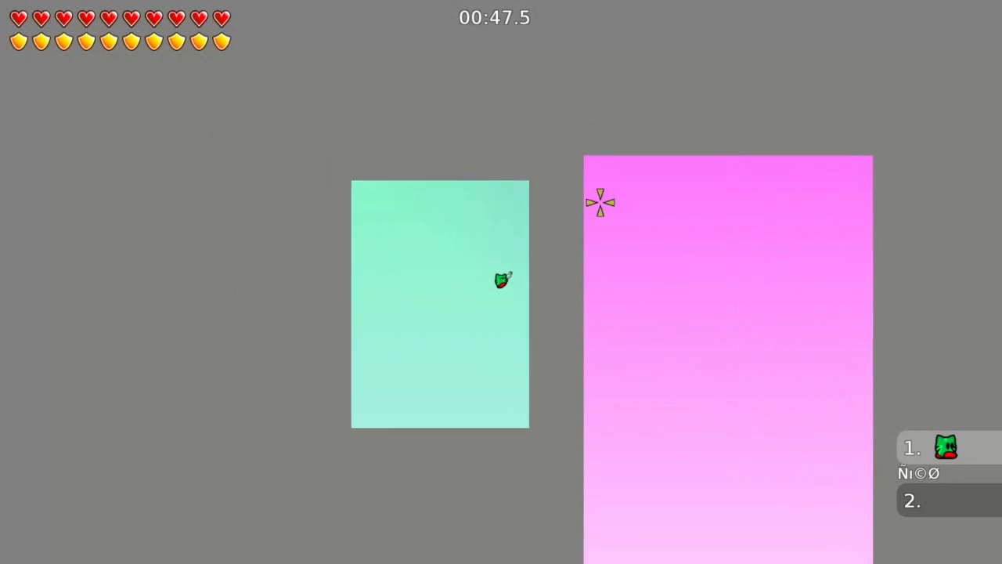
{"action": "key", "text": "space"}
{"action": "key", "text": "space"}
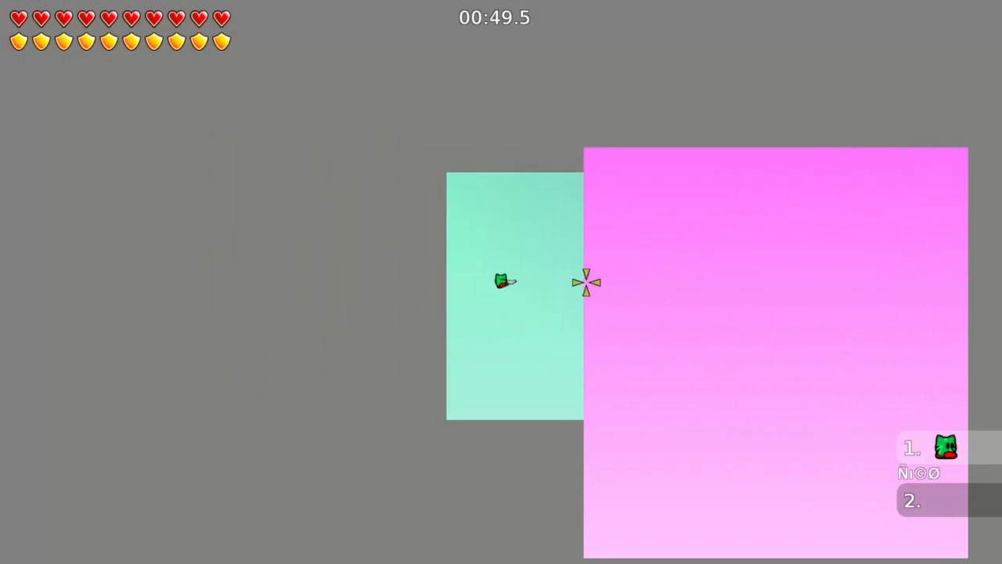
{"action": "key", "text": "space"}
{"action": "key", "text": "d"}
{"action": "key", "text": "a"}
{"action": "key", "text": "space"}
{"action": "key", "text": "d"}
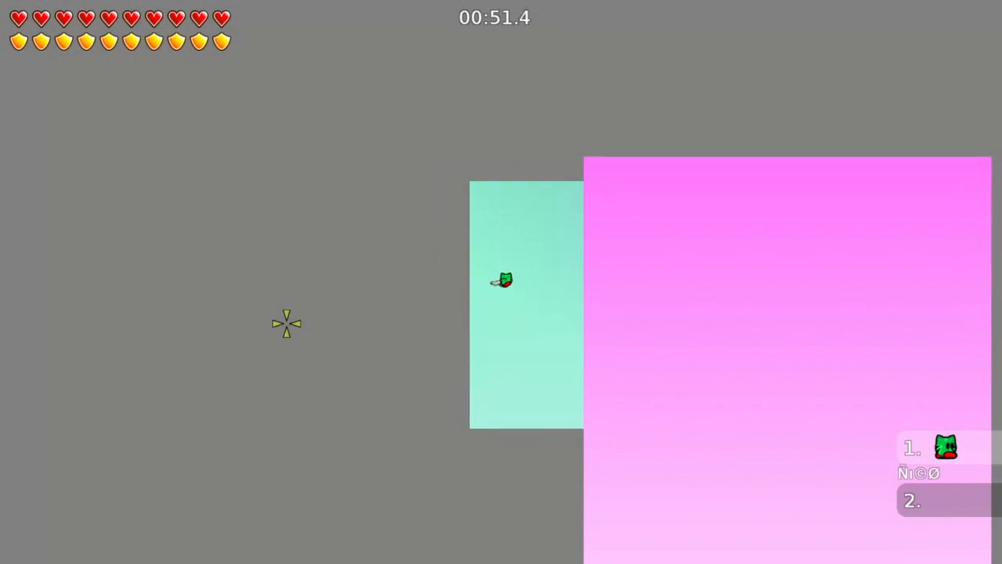
Step: Fly the tee back and forth along the green quad to examine how the clipped magenta area shifts with movement
{"action": "key", "text": "a"}
{"action": "key", "text": "space"}
{"action": "key", "text": "d"}
{"action": "key", "text": "space"}
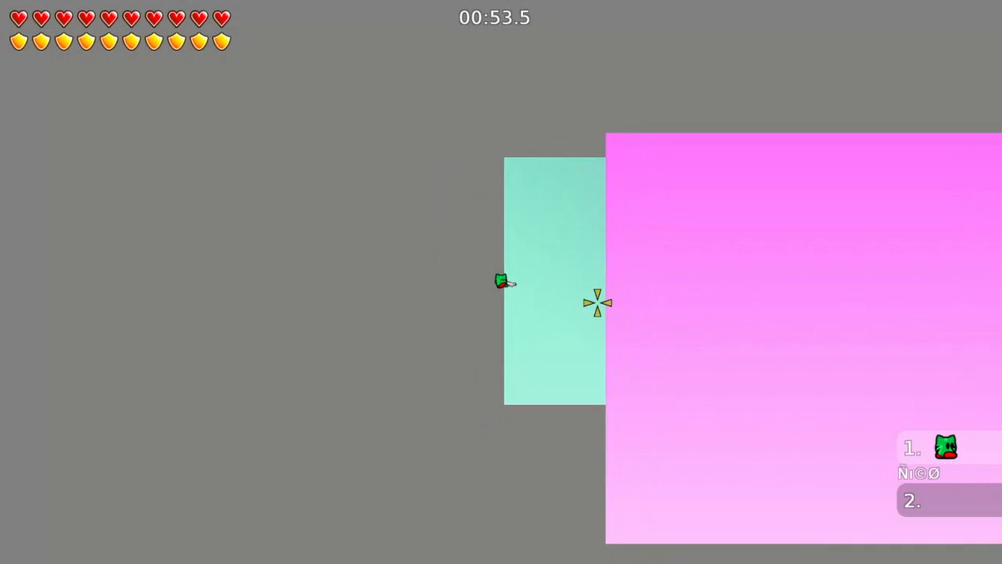
{"action": "key", "text": "space"}
{"action": "key", "text": "space"}
{"action": "key", "text": "a"}
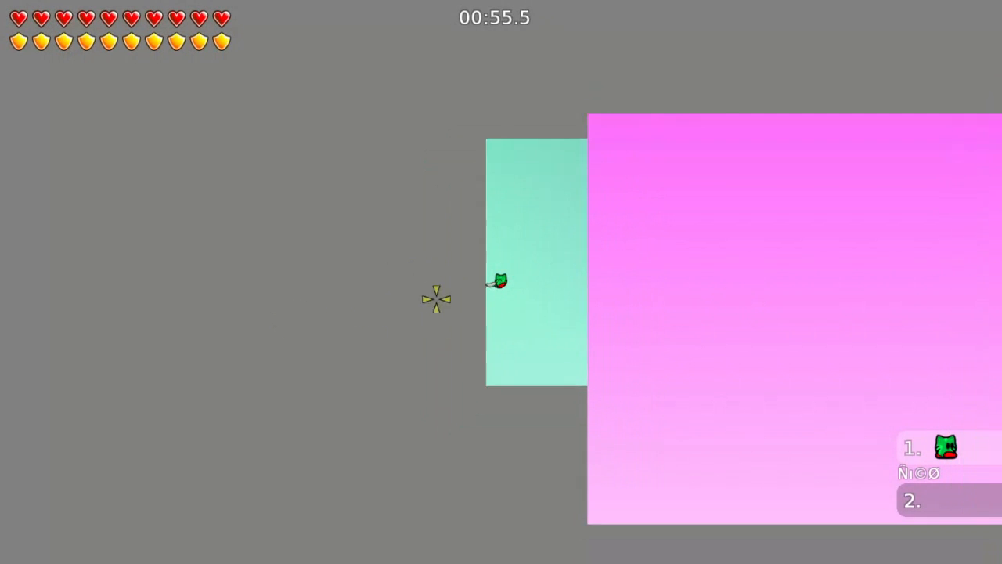
{"action": "key", "text": "space"}
{"action": "key", "text": "d"}
{"action": "key", "text": "space"}
{"action": "key", "text": "space"}
{"action": "key", "text": "space"}
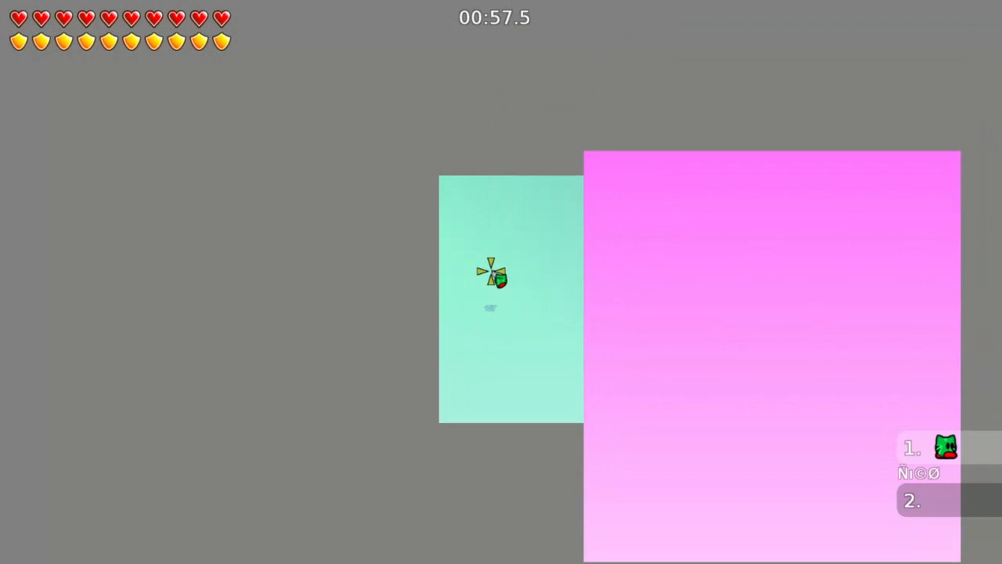
{"action": "key", "text": "space"}
Step: Return to the map editor and raise group #2's parallax, setting Para X to 100 and Para Y to nearly the same
{"action": "key", "text": "ctrl+shift+e"}
{"action": "scroll", "coordinate": [269, 337], "scroll_direction": "down", "scroll_amount": 7}
{"action": "middle_click_drag", "start_coordinate": [689, 323], "coordinate": [509, 278]}
{"action": "scroll", "coordinate": [608, 297], "scroll_direction": "up", "scroll_amount": 5}
{"action": "middle_click_drag", "start_coordinate": [334, 233], "coordinate": [687, 311]}
{"action": "scroll", "coordinate": [374, 286], "scroll_direction": "up", "scroll_amount": 4}
{"action": "right_click", "coordinate": [46, 138]}
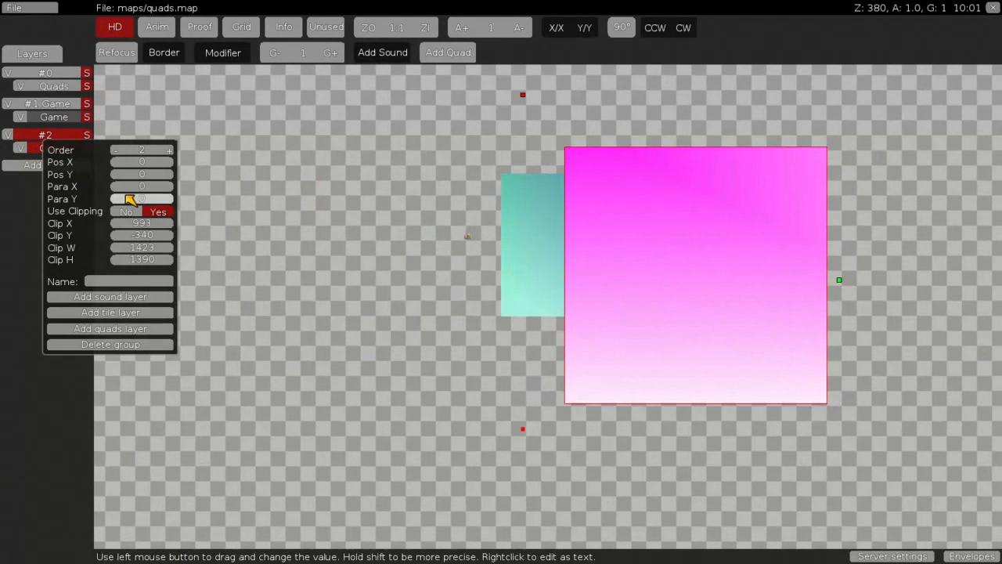
{"action": "left_click_drag", "start_coordinate": [159, 191], "coordinate": [159, 190]}
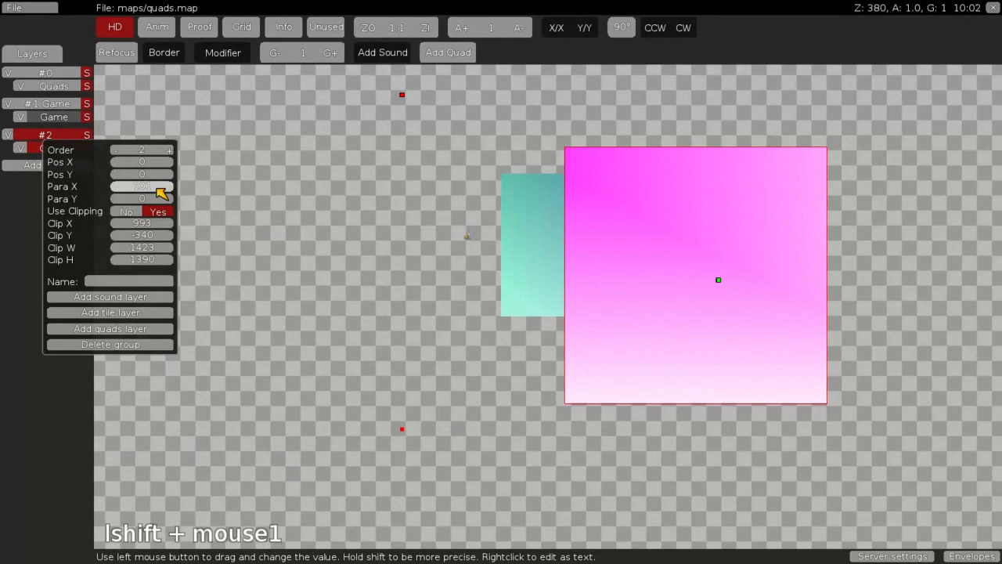
{"action": "left_click_drag", "start_coordinate": [160, 192], "coordinate": [165, 207], "text": "shift"}
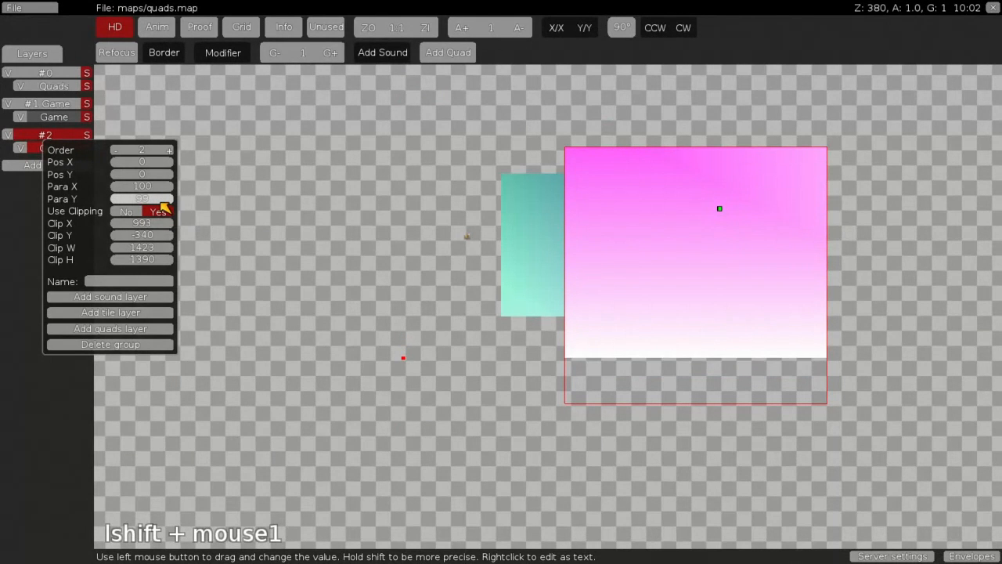
{"action": "left_click", "coordinate": [746, 271]}
Step: Start a new map in place of the current quads map
{"action": "scroll", "coordinate": [707, 246], "scroll_direction": "down", "scroll_amount": 20}
{"action": "middle_click_drag", "start_coordinate": [703, 247], "coordinate": [627, 227]}
{"action": "scroll", "coordinate": [607, 294], "scroll_direction": "up", "scroll_amount": 8}
{"action": "left_click", "coordinate": [40, 4]}
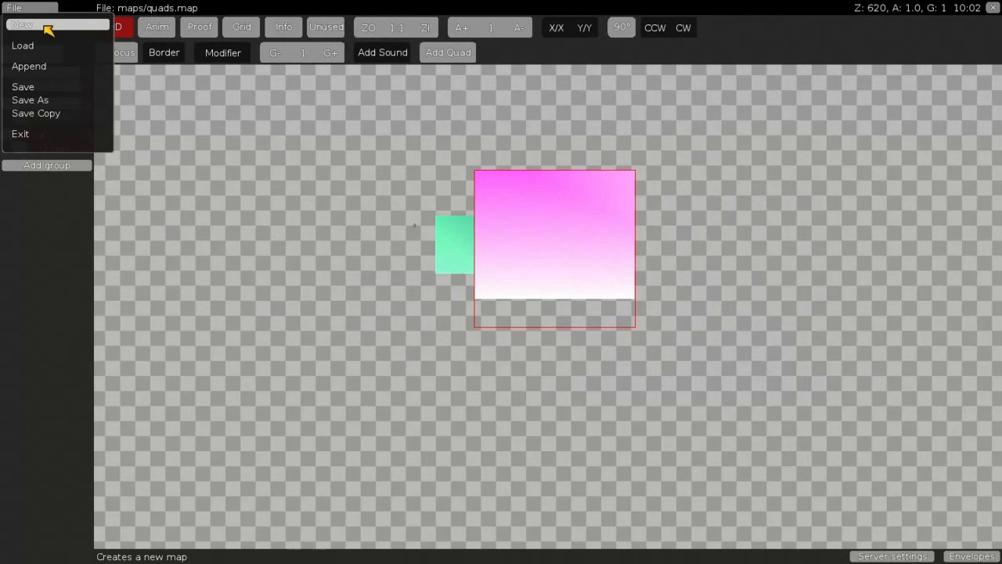
{"action": "left_click", "coordinate": [43, 25]}
{"action": "left_click", "coordinate": [427, 356]}
{"action": "scroll", "coordinate": [502, 297], "scroll_direction": "down", "scroll_amount": 6}
{"action": "scroll", "coordinate": [509, 258], "scroll_direction": "up", "scroll_amount": 4}
{"action": "scroll", "coordinate": [510, 227], "scroll_direction": "down", "scroll_amount": 6}
{"action": "scroll", "coordinate": [509, 226], "scroll_direction": "up", "scroll_amount": 4}
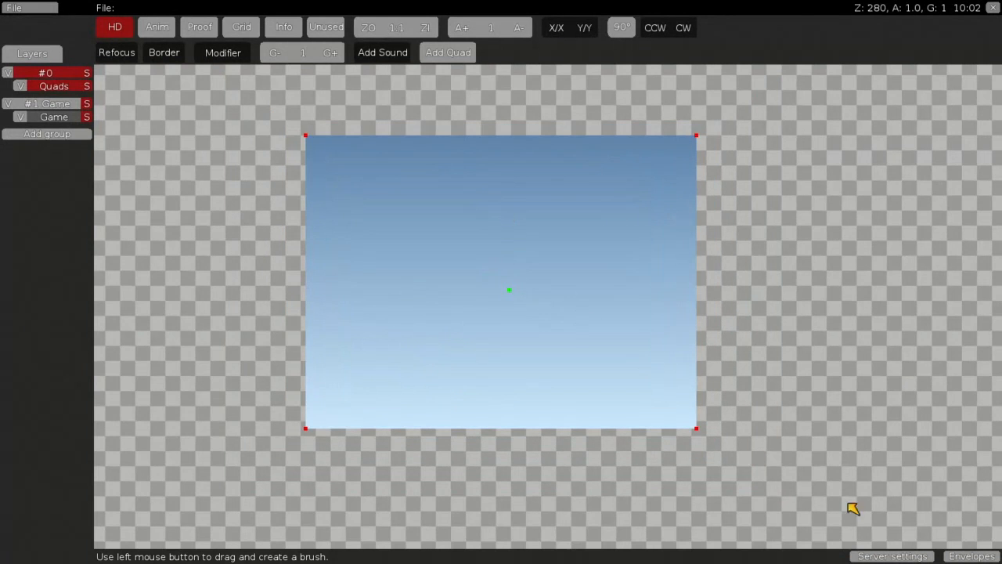
{"action": "scroll", "coordinate": [422, 196], "scroll_direction": "up", "scroll_amount": 4}
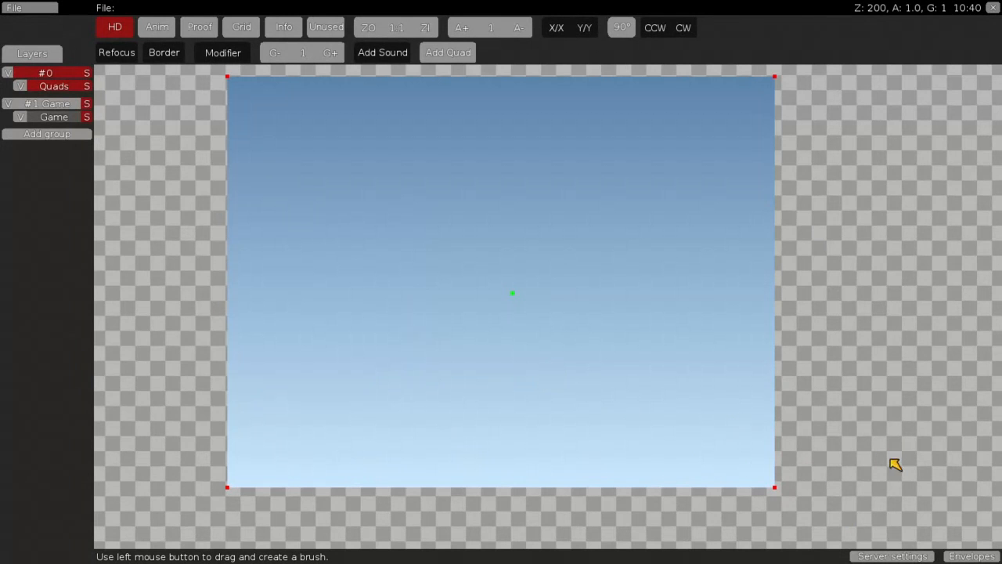
Step: Look over the envelope editor and its position, color and sound envelope options, briefly checking the server settings
{"action": "left_click", "coordinate": [971, 558]}
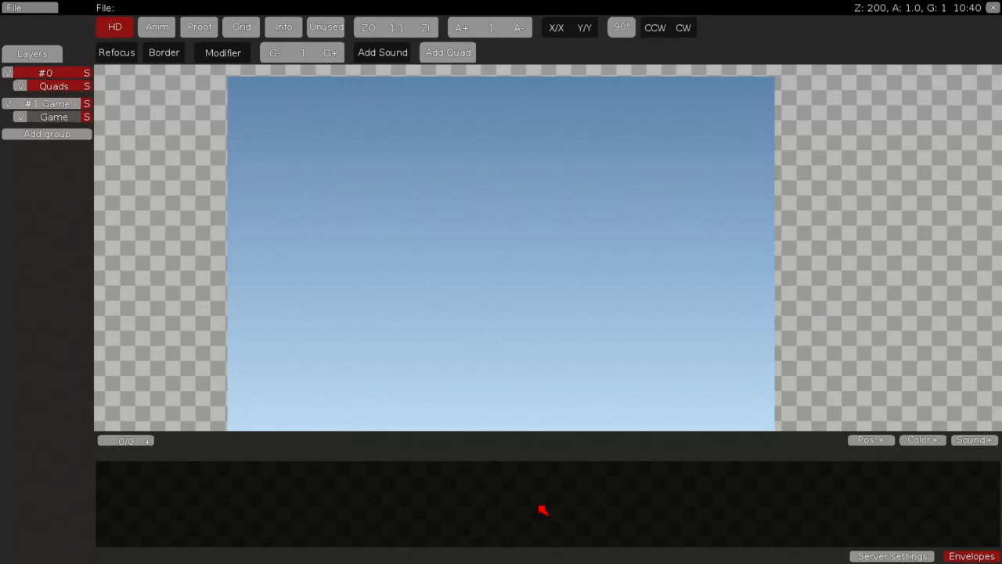
{"action": "scroll", "coordinate": [425, 298], "scroll_direction": "down", "scroll_amount": 5}
{"action": "scroll", "coordinate": [378, 271], "scroll_direction": "up", "scroll_amount": 3}
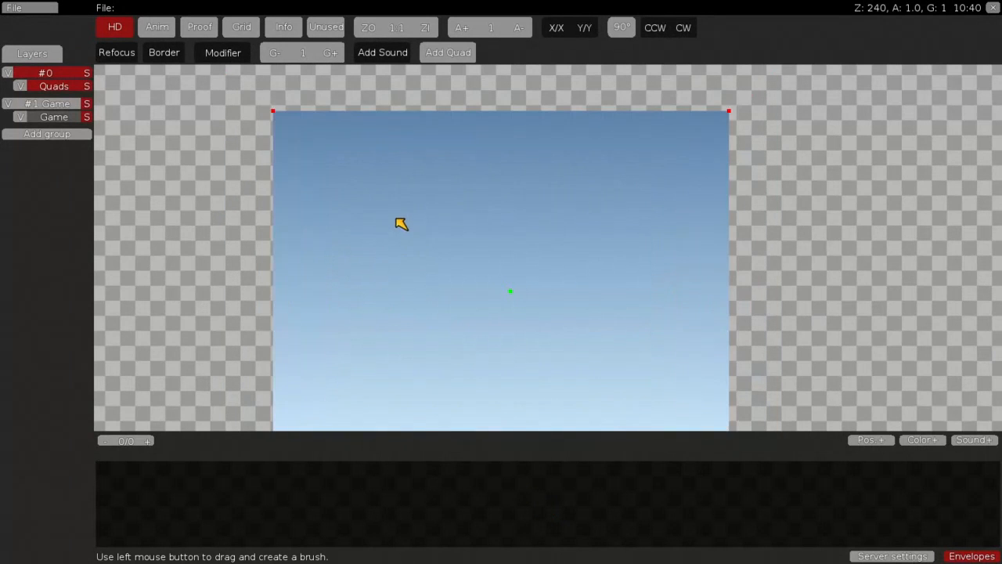
{"action": "scroll", "coordinate": [439, 222], "scroll_direction": "up", "scroll_amount": 1}
{"action": "scroll", "coordinate": [336, 188], "scroll_direction": "down", "scroll_amount": 1}
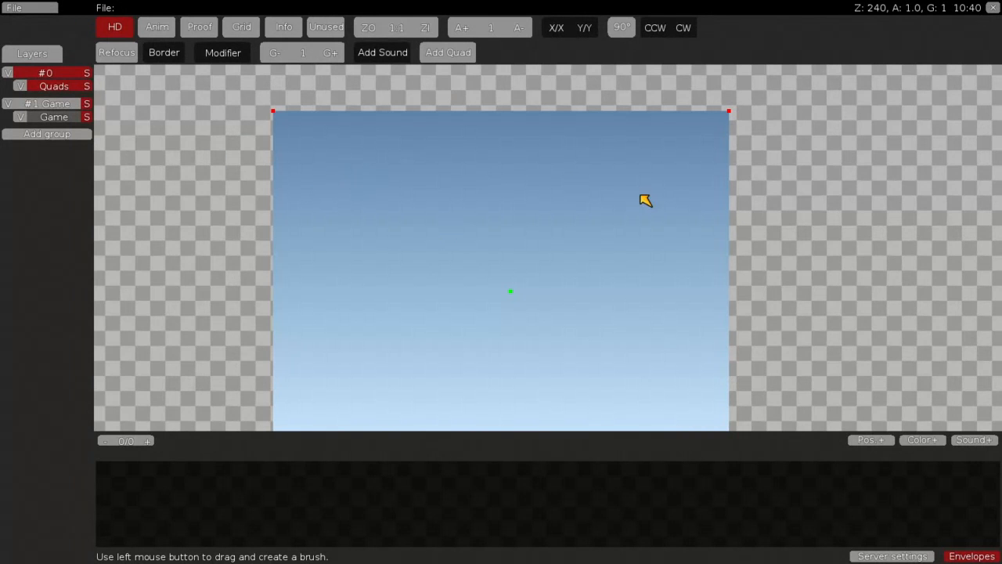
{"action": "left_click", "coordinate": [869, 557]}
{"action": "left_click", "coordinate": [921, 556]}
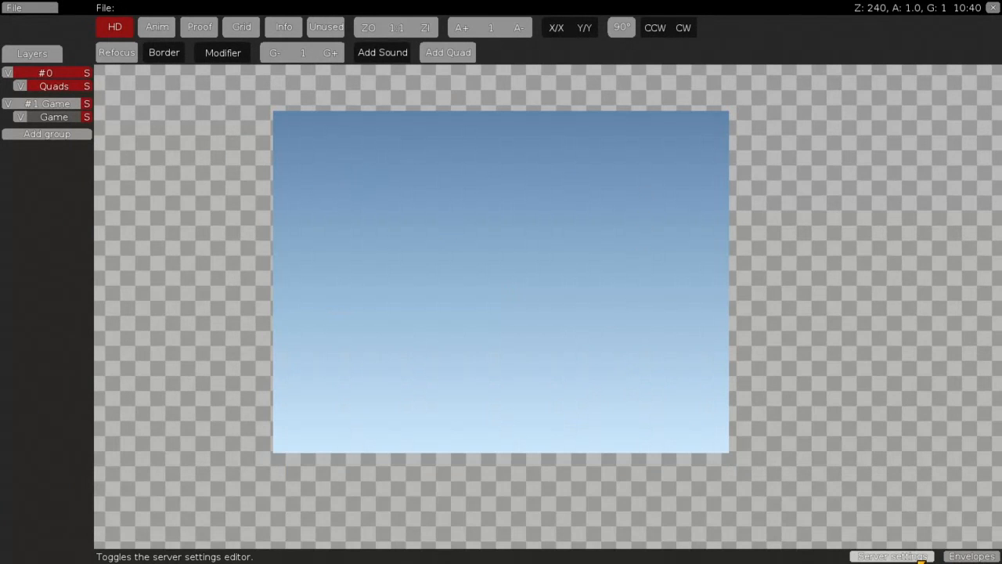
{"action": "left_click", "coordinate": [957, 557]}
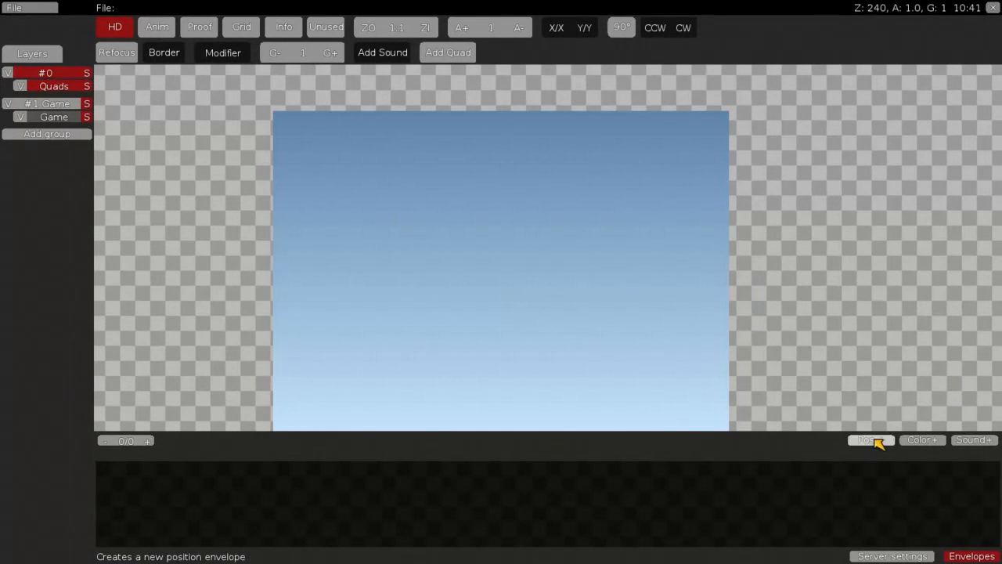
{"action": "left_click", "coordinate": [972, 556]}
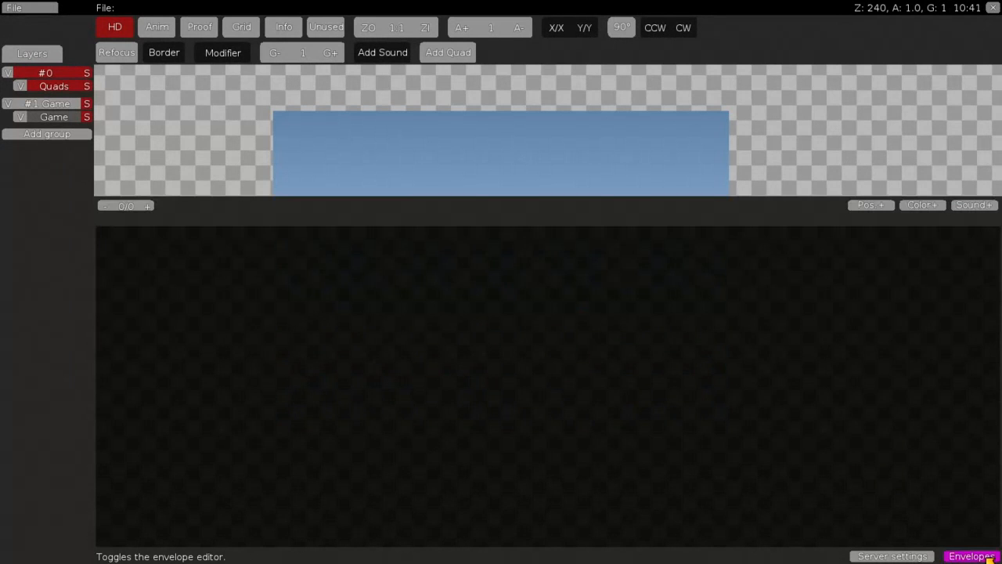
Step: Add the external image bg_cloud1 to the map and return to the layers list
{"action": "left_click", "coordinate": [41, 54]}
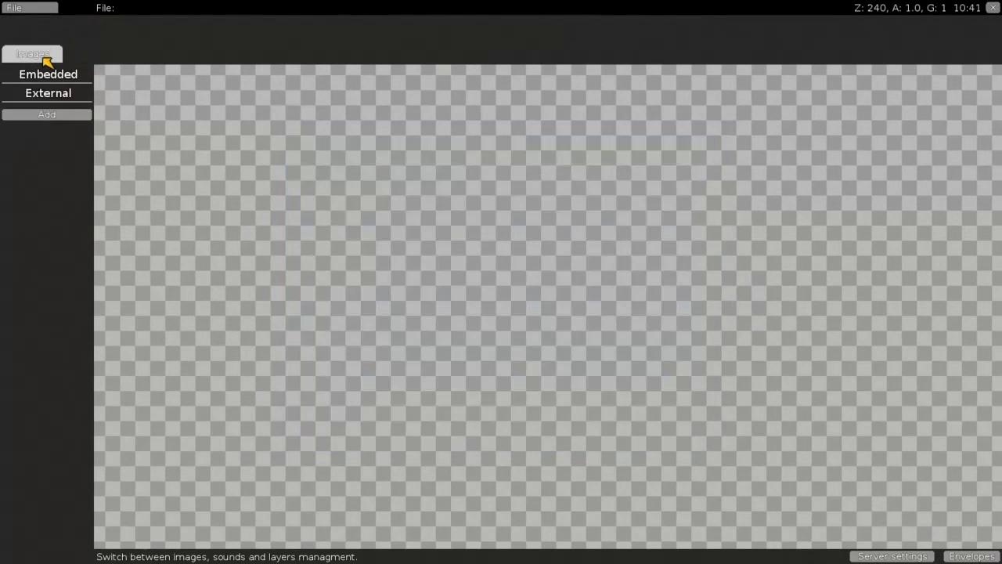
{"action": "left_click", "coordinate": [49, 115]}
{"action": "double_click", "coordinate": [184, 100]}
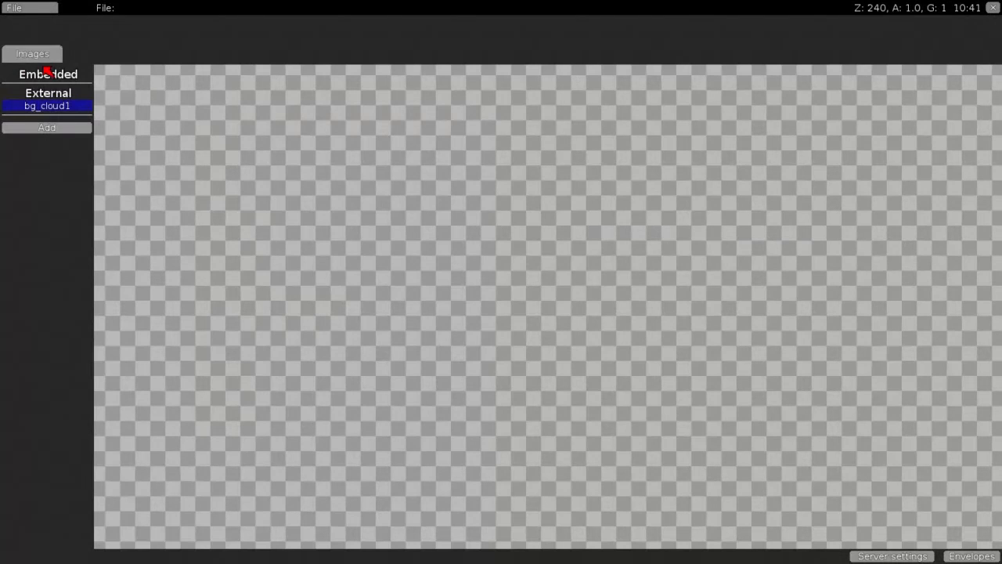
{"action": "left_click", "coordinate": [38, 54]}
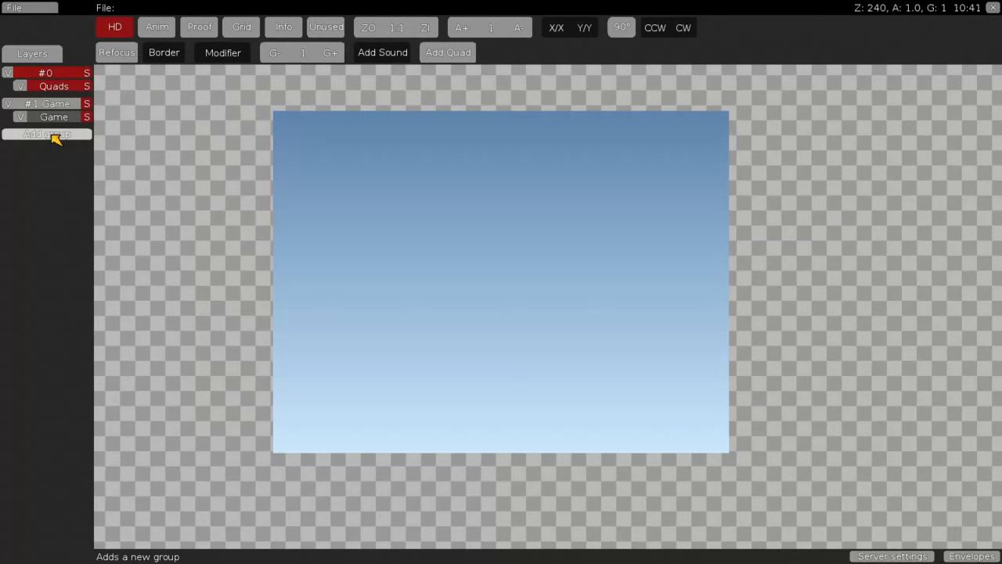
Step: Add a second quads layer to group #0 and assign it the bg_cloud1 image
{"action": "right_click", "coordinate": [61, 74]}
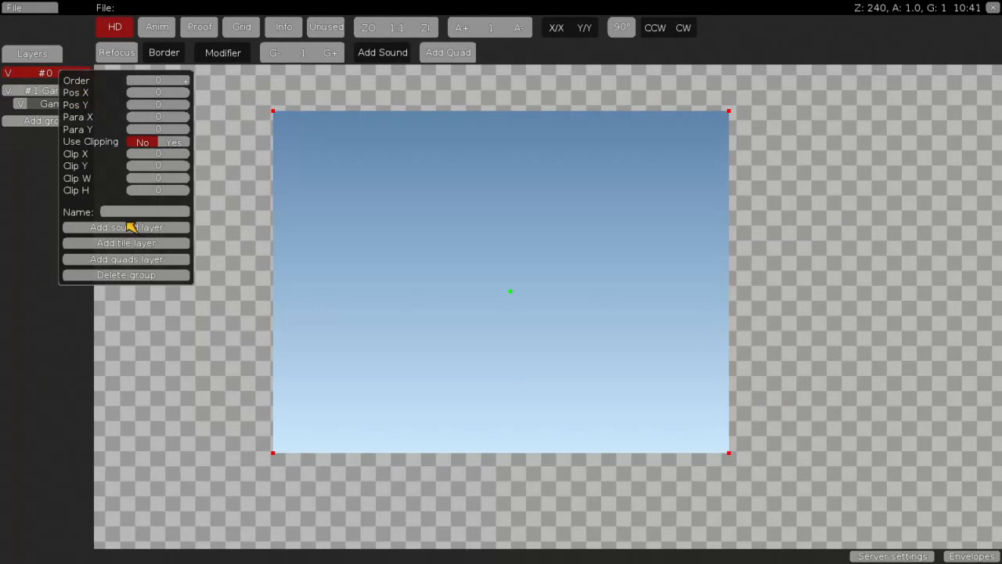
{"action": "left_click", "coordinate": [123, 256]}
{"action": "left_click", "coordinate": [63, 86]}
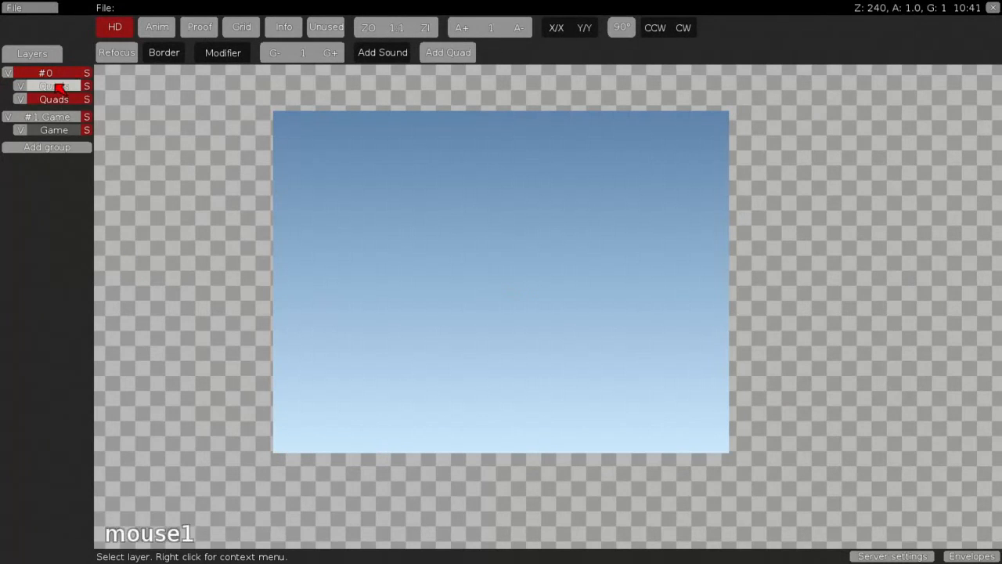
{"action": "left_click", "coordinate": [63, 99]}
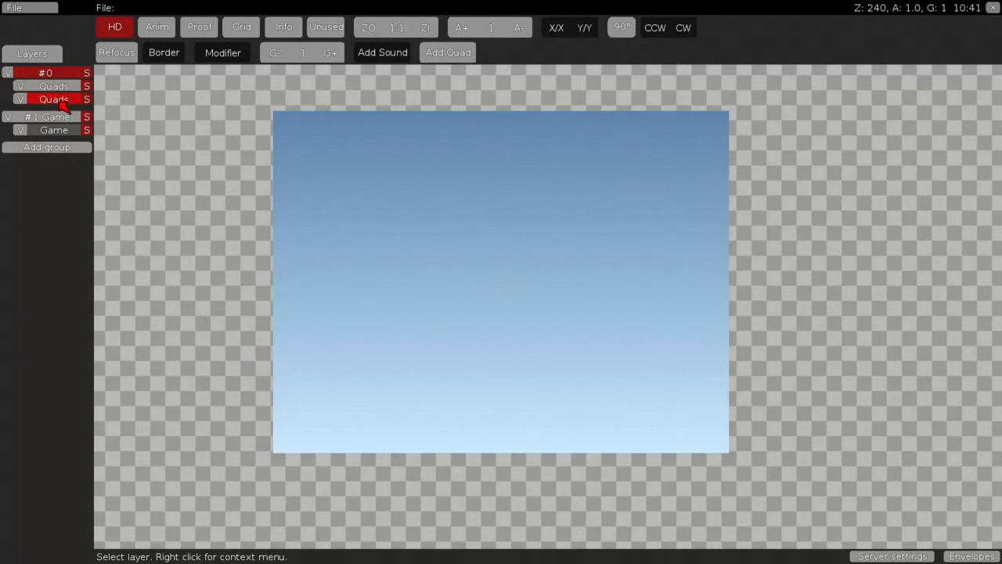
{"action": "right_click", "coordinate": [62, 100]}
{"action": "left_click", "coordinate": [132, 148]}
{"action": "left_click", "coordinate": [180, 167]}
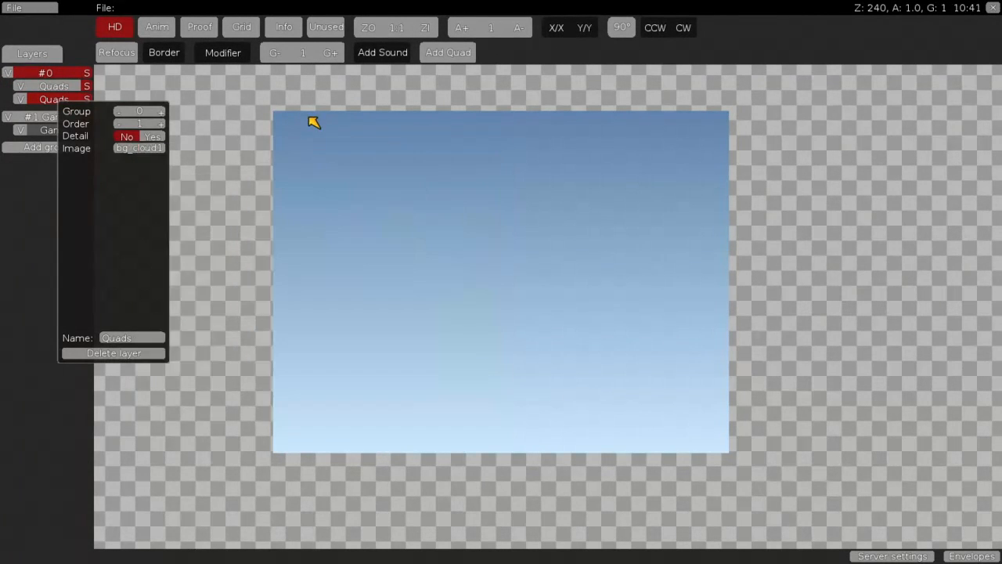
Step: Add a quad to the cloud layer, stretch its corners to enlarge it and correct the cloud's proportions
{"action": "left_click", "coordinate": [443, 56]}
{"action": "left_click_drag", "start_coordinate": [502, 282], "coordinate": [452, 235]}
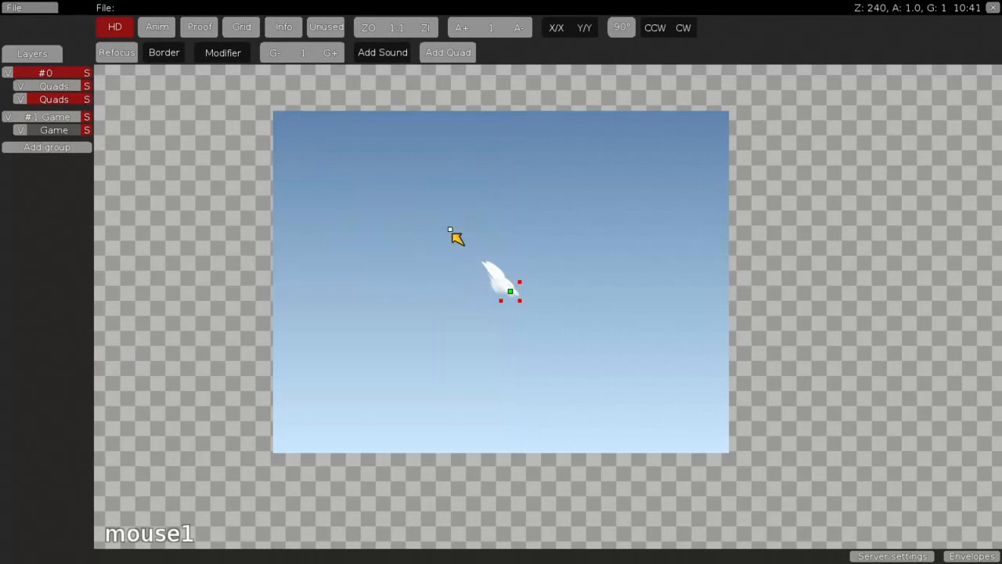
{"action": "left_click_drag", "start_coordinate": [501, 302], "coordinate": [243, 245]}
{"action": "right_click", "coordinate": [508, 292]}
{"action": "left_click", "coordinate": [581, 434]}
{"action": "scroll", "coordinate": [619, 271], "scroll_direction": "down", "scroll_amount": 4}
{"action": "middle_click", "coordinate": [595, 219]}
Step: Use the proof outlines to place the cloud just outside the sky quad's left edge, and briefly toggle the animation preview
{"action": "left_click", "coordinate": [200, 26]}
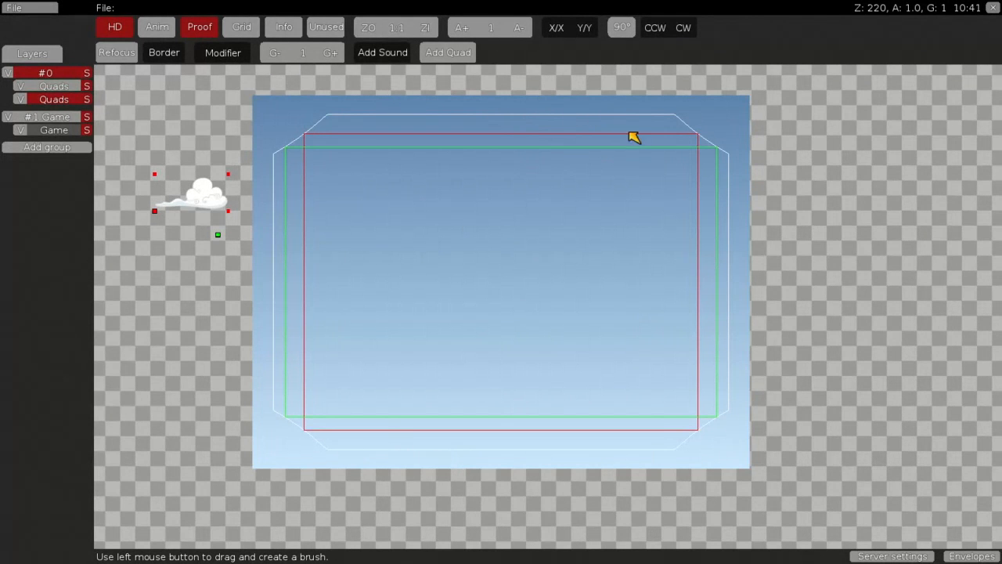
{"action": "left_click_drag", "start_coordinate": [499, 273], "coordinate": [472, 292]}
{"action": "left_click_drag", "start_coordinate": [218, 234], "coordinate": [215, 282]}
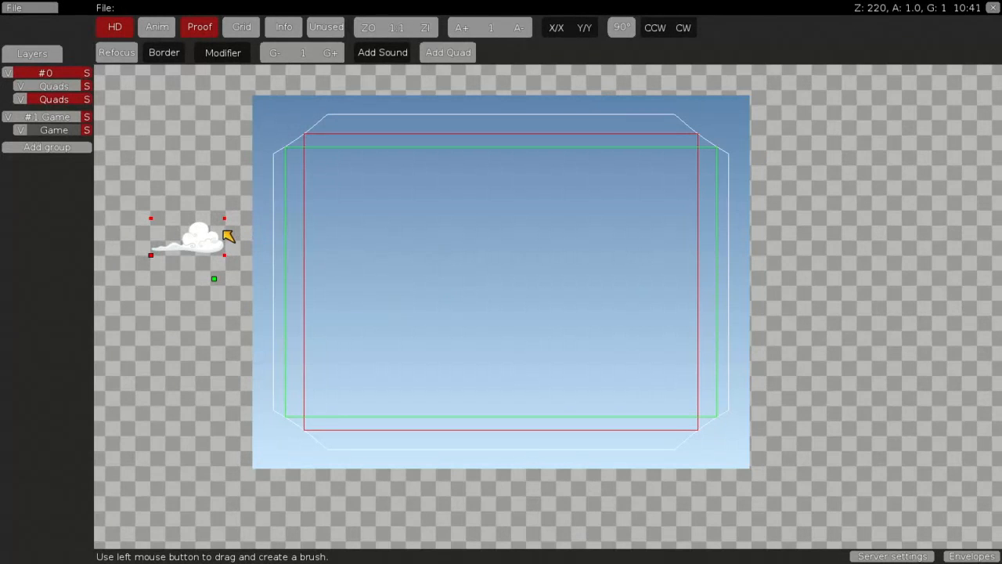
{"action": "left_click_drag", "start_coordinate": [215, 279], "coordinate": [381, 274]}
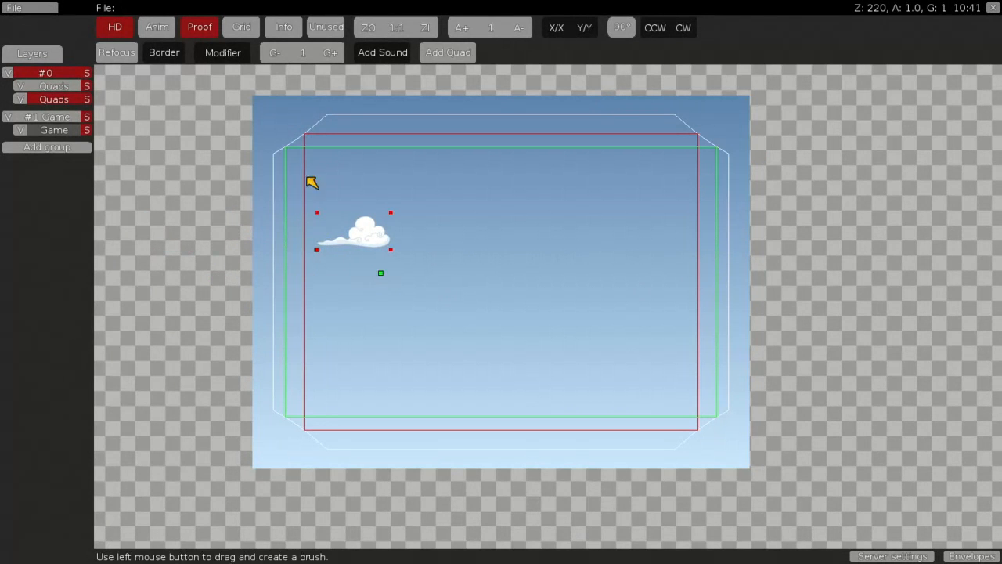
{"action": "left_click_drag", "start_coordinate": [381, 274], "coordinate": [227, 271]}
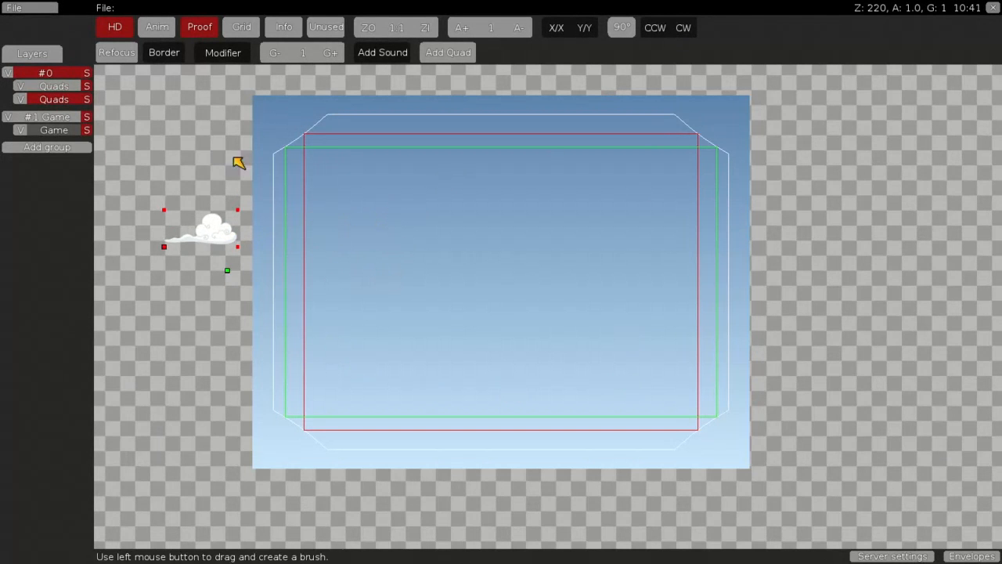
{"action": "left_click", "coordinate": [200, 27]}
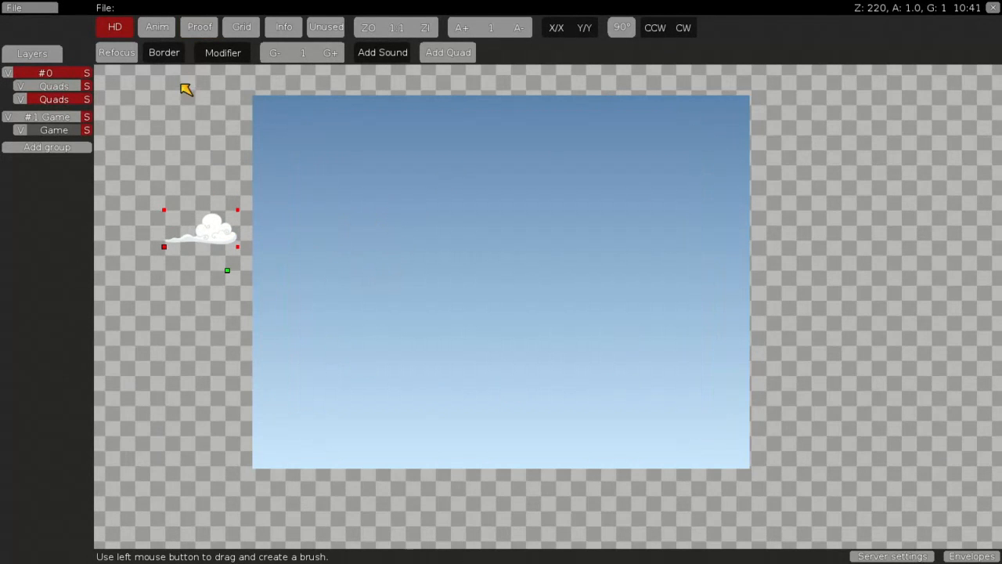
{"action": "left_click", "coordinate": [165, 28]}
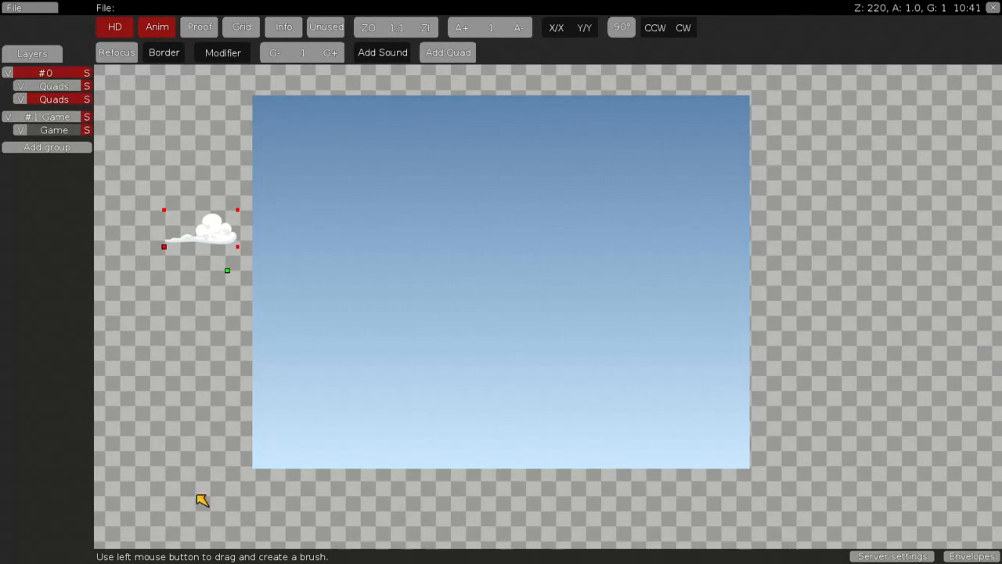
{"action": "left_click", "coordinate": [161, 27]}
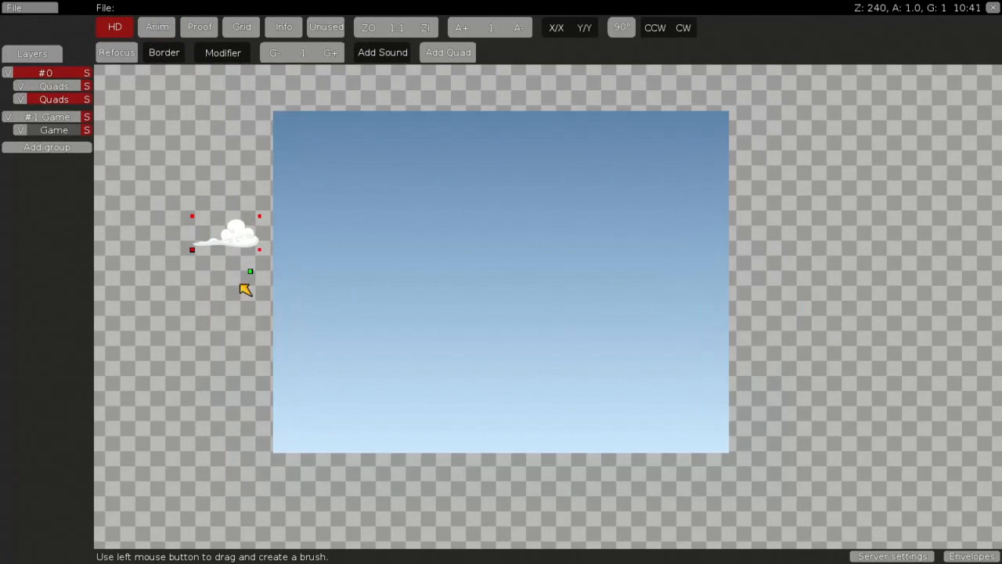
Step: Create a position envelope in the envelope editor and name it "fdislfijds"
{"action": "left_click", "coordinate": [967, 555]}
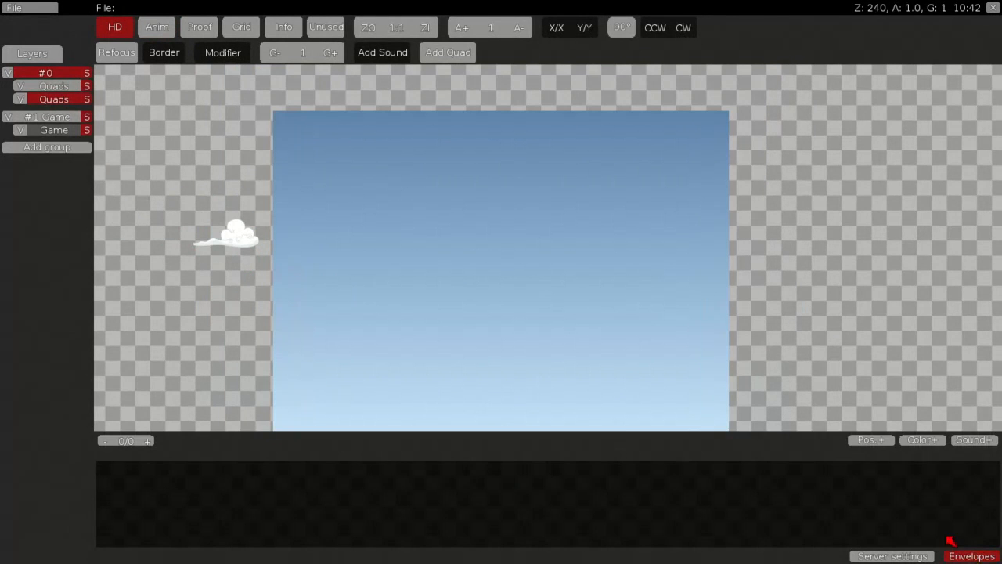
{"action": "left_click", "coordinate": [870, 440]}
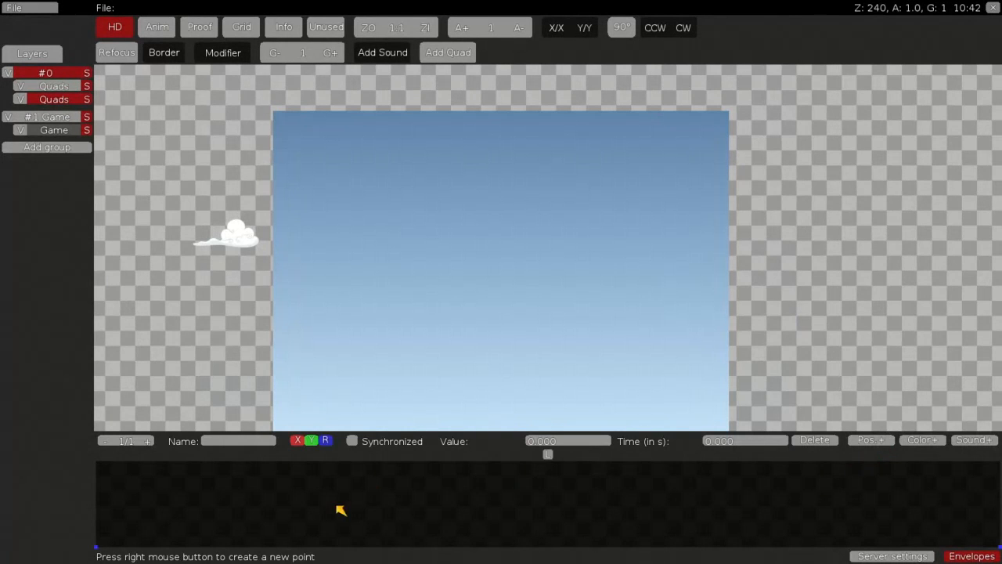
{"action": "left_click", "coordinate": [247, 442]}
{"action": "type", "text": "fdislfijds"}
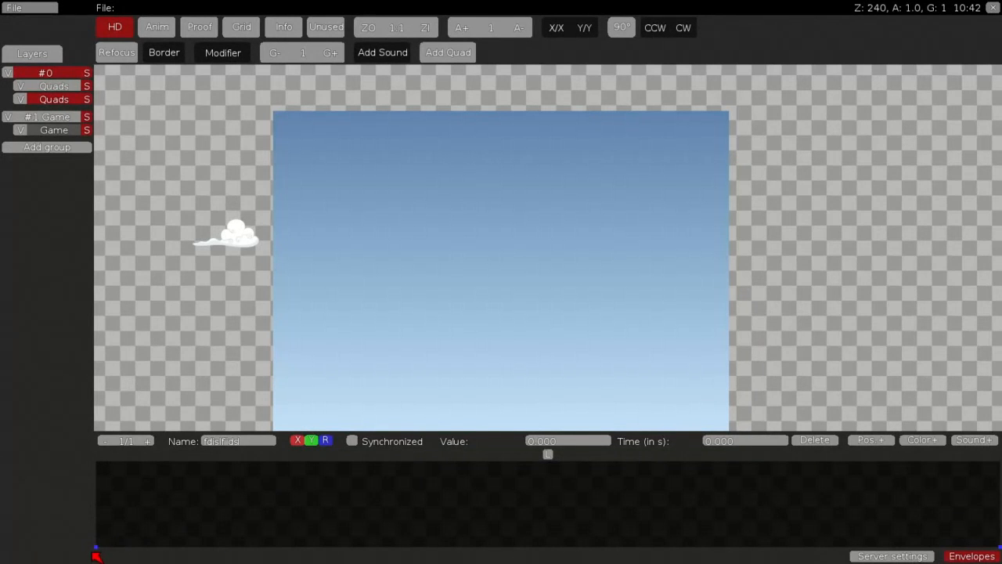
Step: Toggle the position envelope's X, Y and rotation channels, leaving only the Y channel active
{"action": "left_click", "coordinate": [303, 440]}
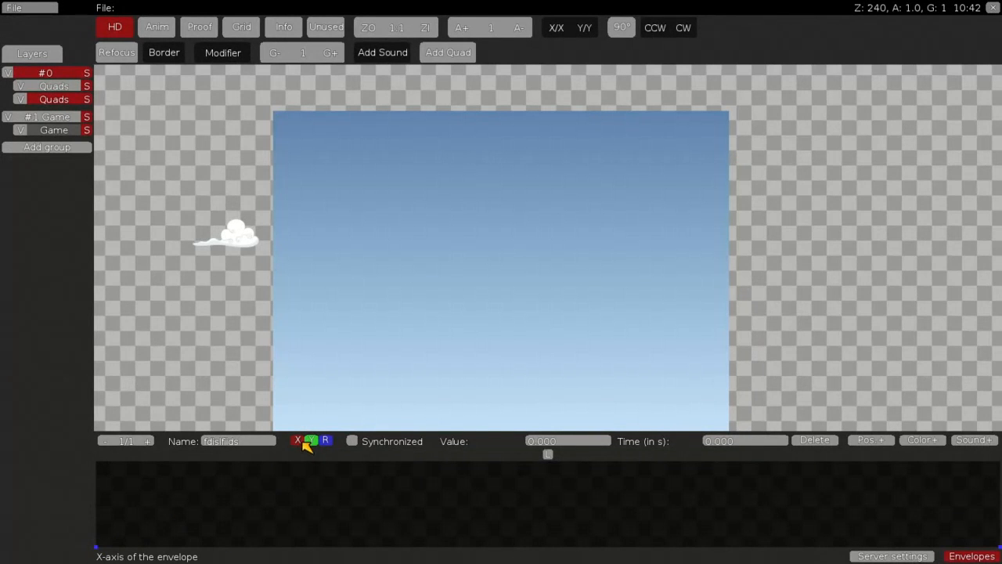
{"action": "left_click", "coordinate": [311, 441]}
{"action": "left_click", "coordinate": [318, 441]}
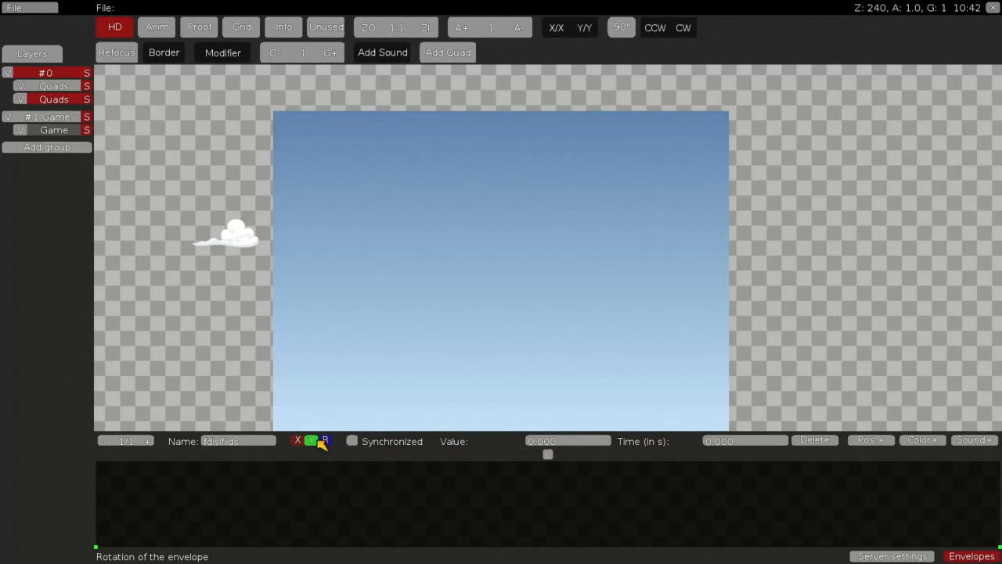
Step: Switch the position envelope's active channels so that only the X channel is enabled
{"action": "left_click", "coordinate": [327, 441]}
{"action": "left_click", "coordinate": [298, 441]}
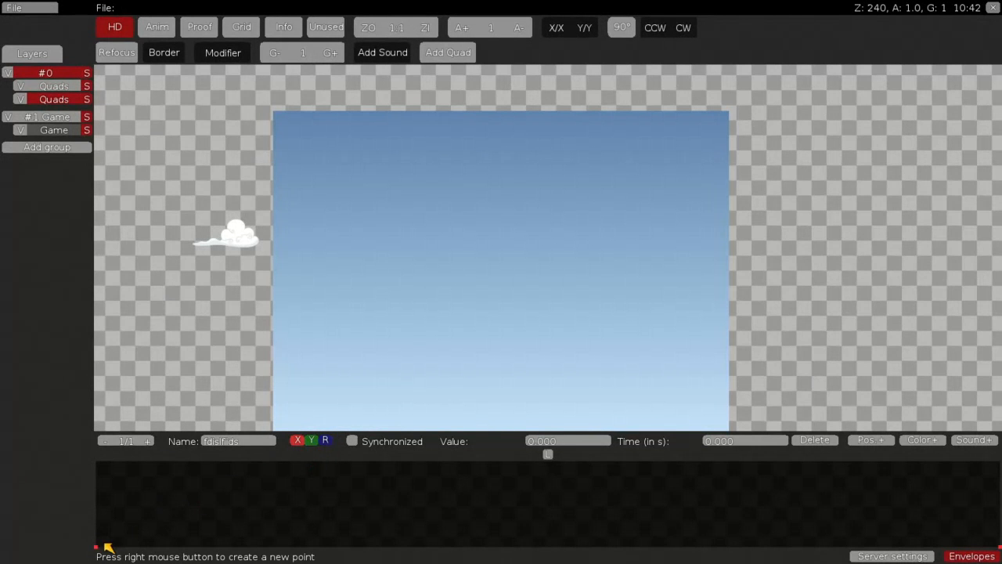
{"action": "left_click", "coordinate": [298, 441]}
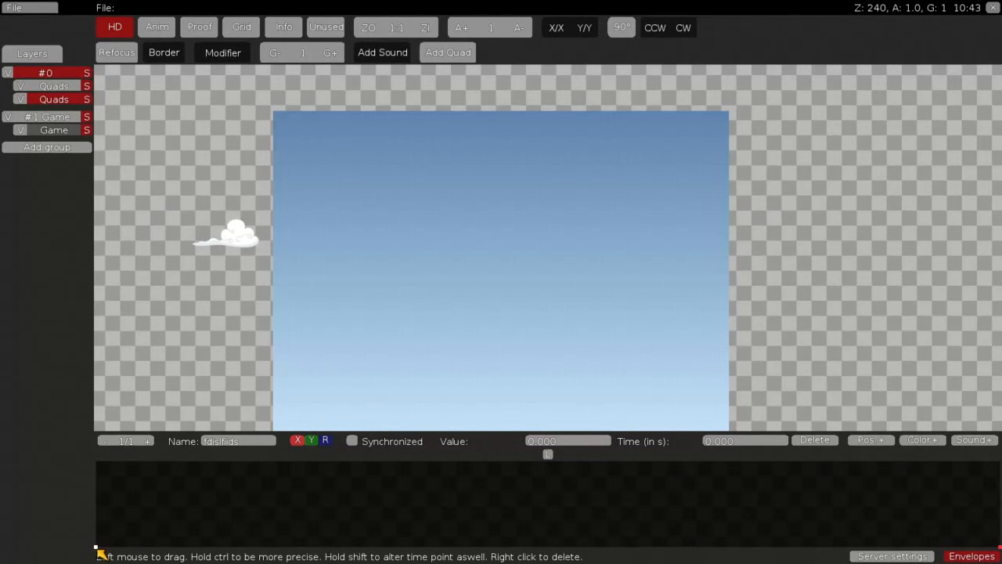
{"action": "left_click", "coordinate": [104, 441]}
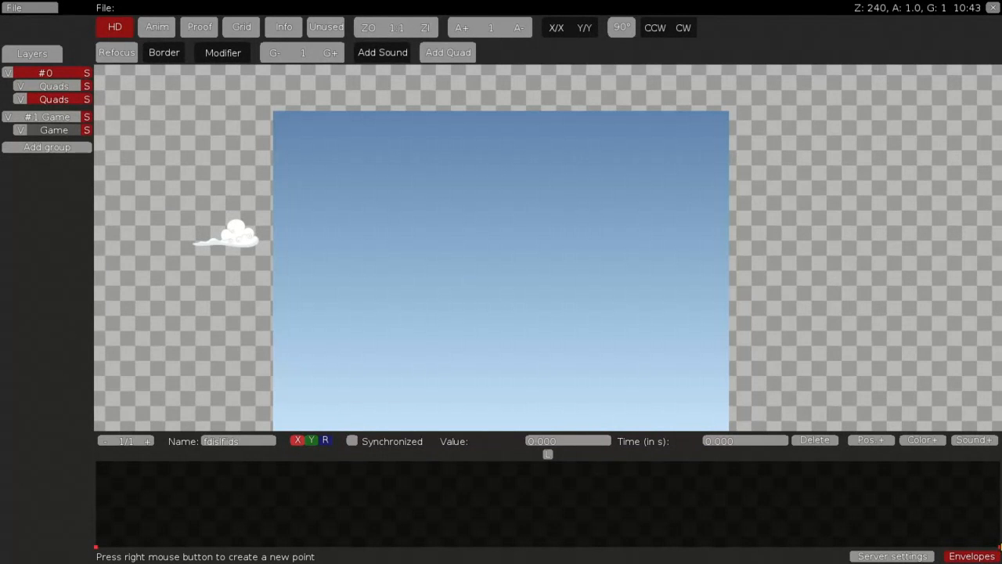
Step: Raise the X curve's end point at 1 second to a value of about 3.78
{"action": "scroll", "coordinate": [417, 311], "scroll_direction": "down", "scroll_amount": 3}
{"action": "scroll", "coordinate": [396, 287], "scroll_direction": "up", "scroll_amount": 3}
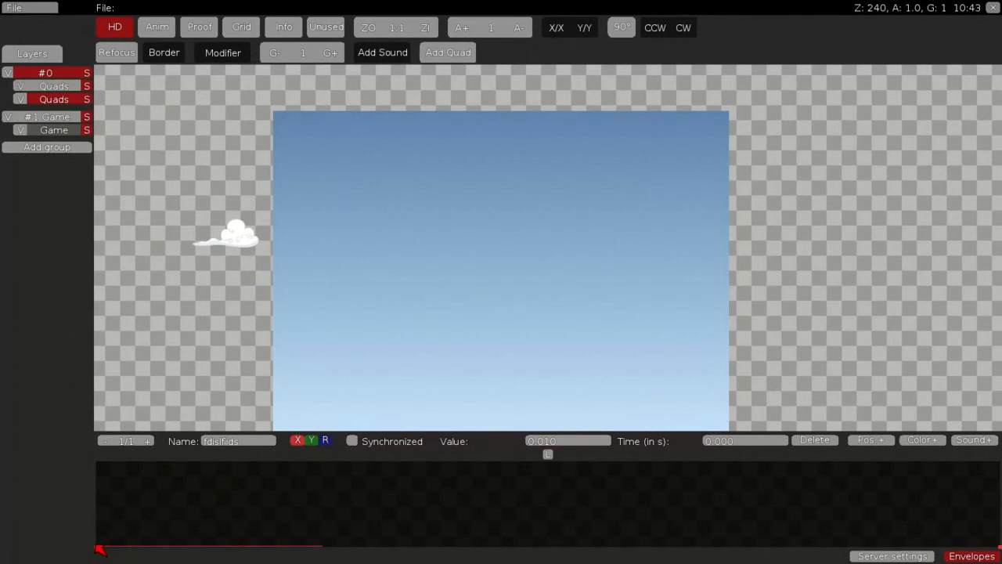
{"action": "left_click_drag", "start_coordinate": [1000, 546], "coordinate": [1000, 462]}
{"action": "scroll", "coordinate": [410, 296], "scroll_direction": "down", "scroll_amount": 7}
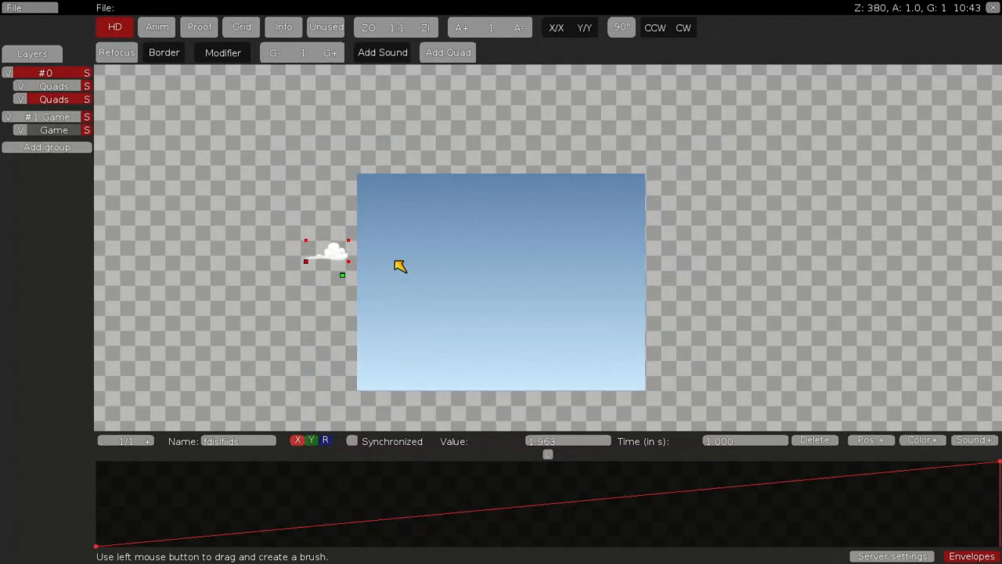
{"action": "scroll", "coordinate": [514, 381], "scroll_direction": "up", "scroll_amount": 5}
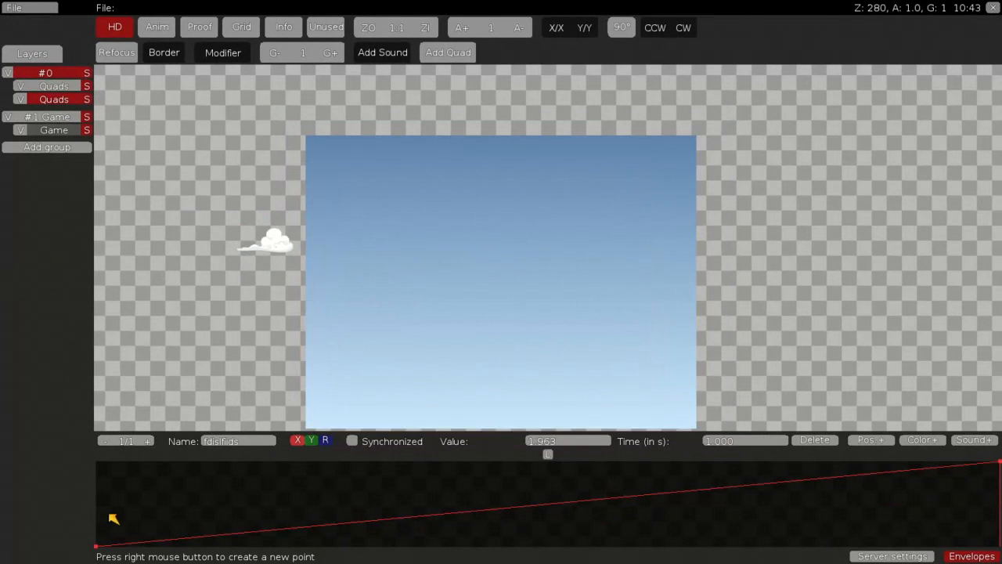
{"action": "scroll", "coordinate": [512, 246], "scroll_direction": "up", "scroll_amount": 3}
{"action": "scroll", "coordinate": [426, 308], "scroll_direction": "down", "scroll_amount": 1}
{"action": "scroll", "coordinate": [426, 308], "scroll_direction": "up", "scroll_amount": 1}
{"action": "left_click_drag", "start_coordinate": [999, 464], "coordinate": [1000, 454]}
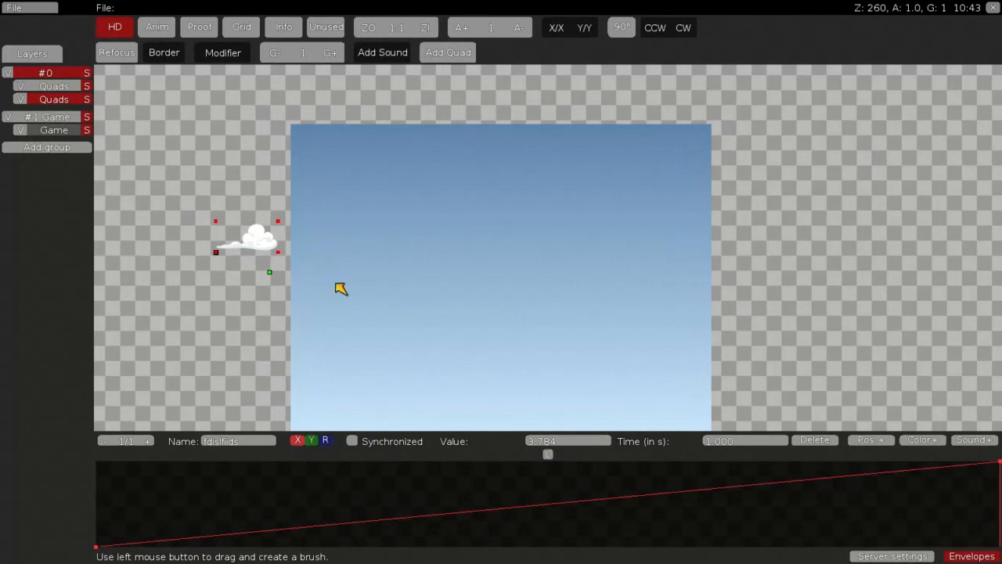
Step: Assign position envelope 1 to the cloud quad and turn on the animation preview
{"action": "scroll", "coordinate": [553, 274], "scroll_direction": "up", "scroll_amount": 2}
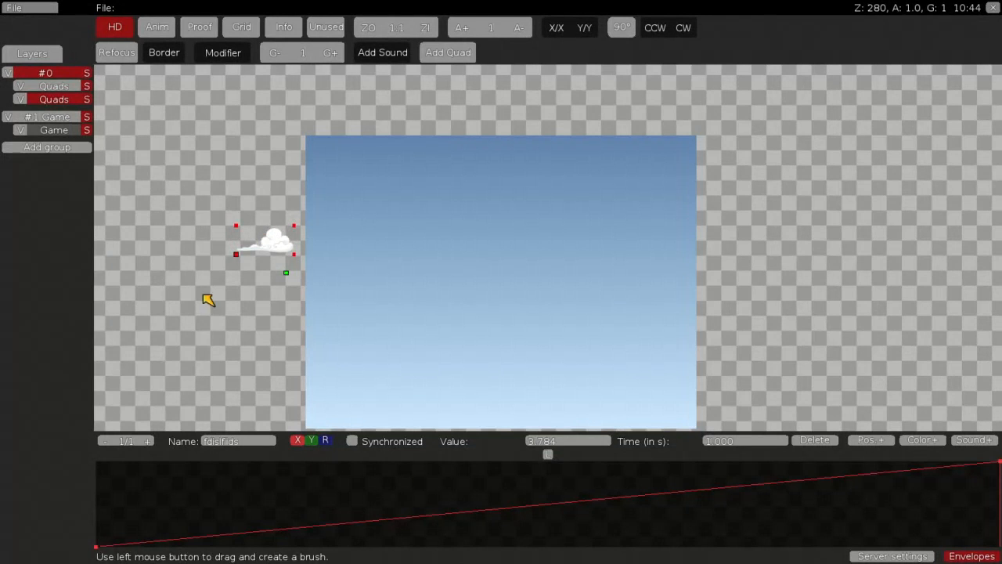
{"action": "scroll", "coordinate": [411, 286], "scroll_direction": "up", "scroll_amount": 3}
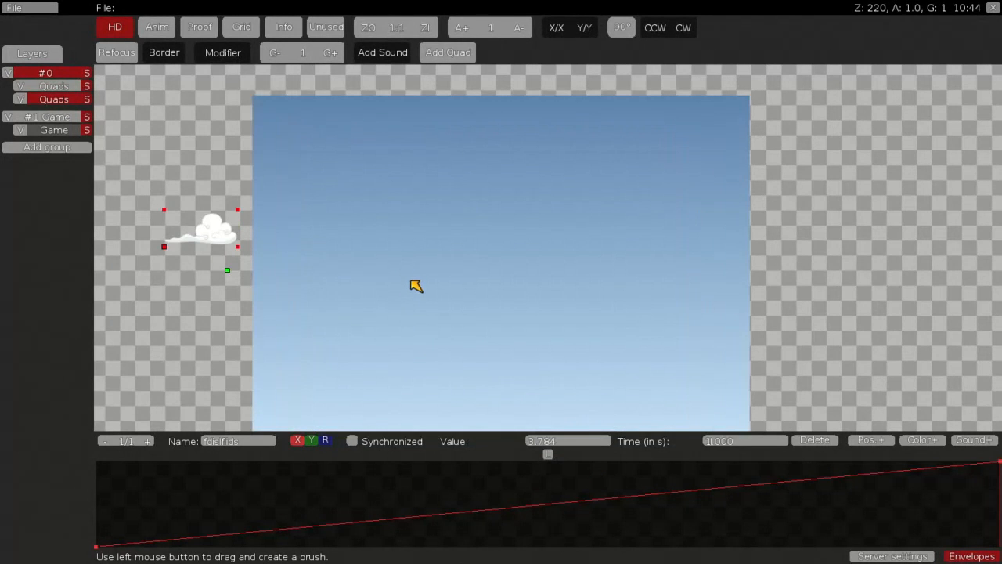
{"action": "scroll", "coordinate": [415, 286], "scroll_direction": "down", "scroll_amount": 2}
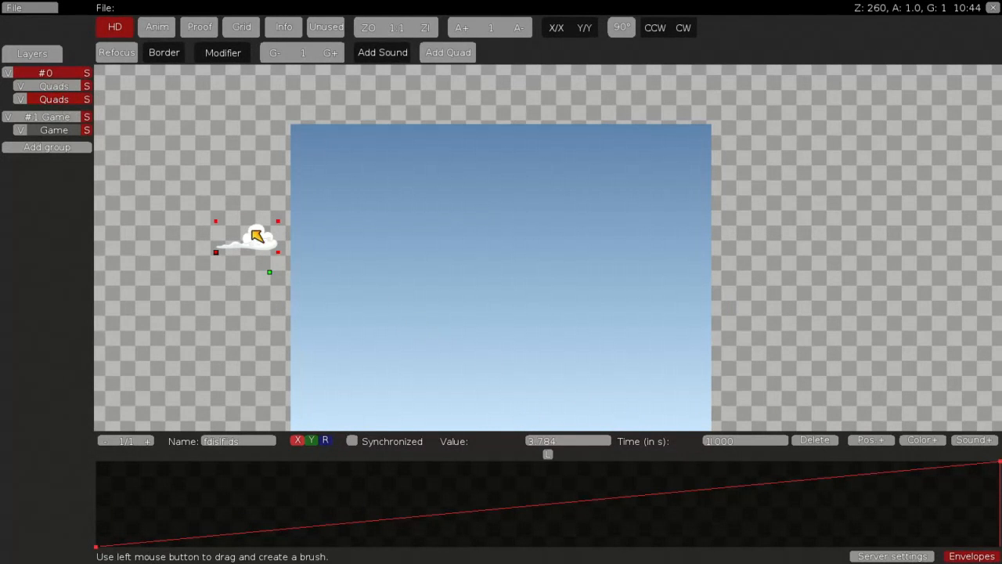
{"action": "right_click", "coordinate": [270, 273]}
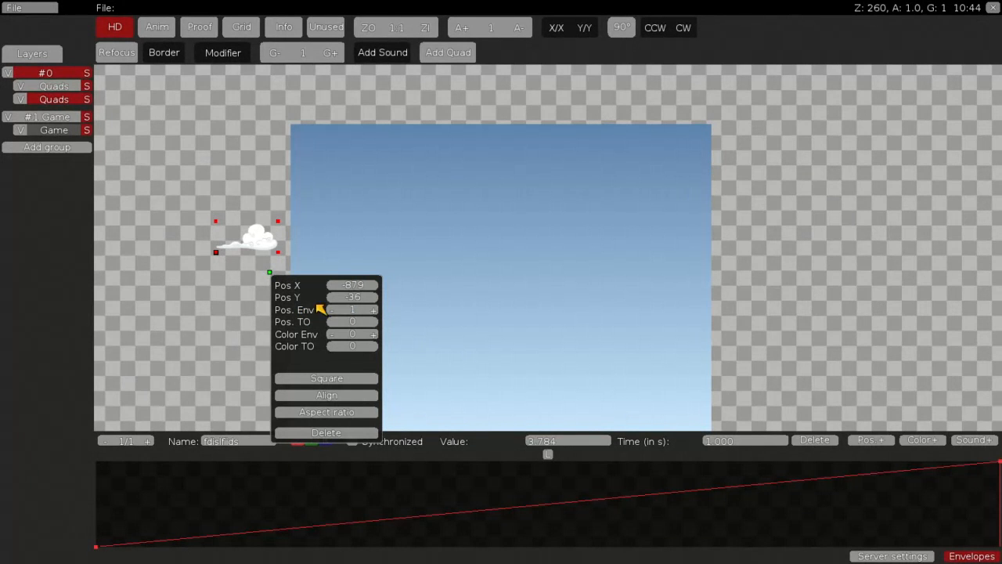
{"action": "left_click", "coordinate": [588, 291]}
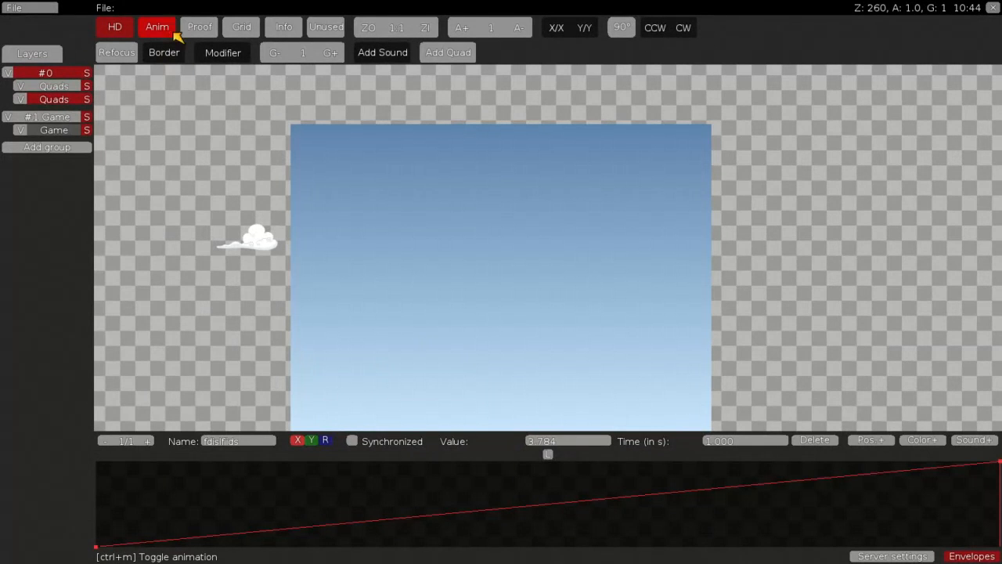
{"action": "scroll", "coordinate": [436, 212], "scroll_direction": "up", "scroll_amount": 5}
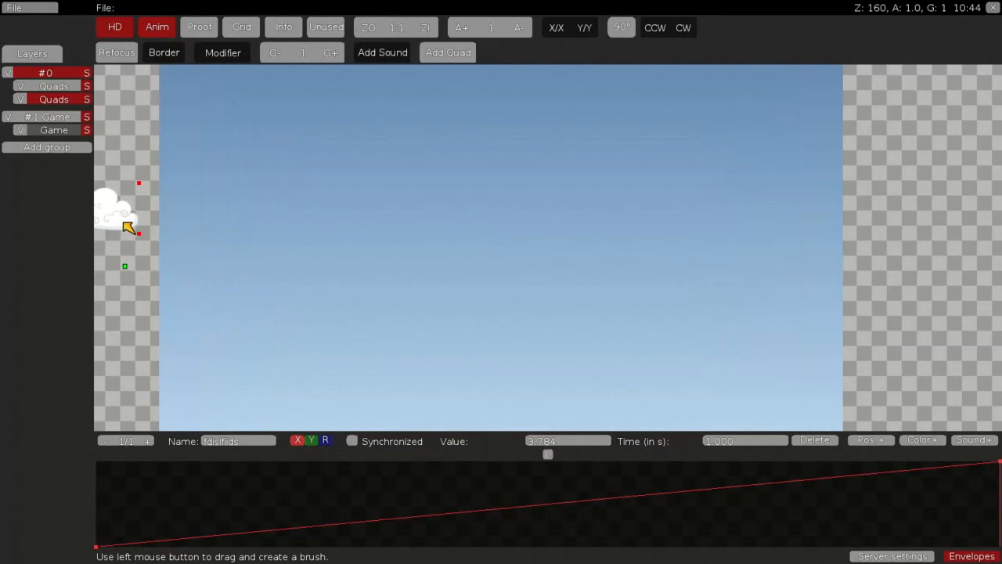
{"action": "scroll", "coordinate": [177, 246], "scroll_direction": "down", "scroll_amount": 2}
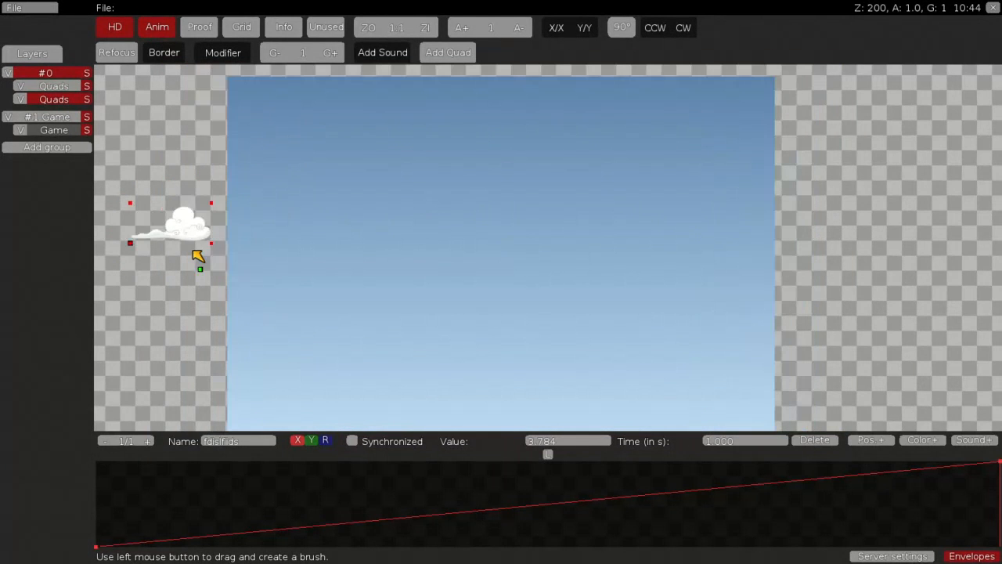
{"action": "scroll", "coordinate": [197, 231], "scroll_direction": "up", "scroll_amount": 2}
{"action": "scroll", "coordinate": [600, 298], "scroll_direction": "down", "scroll_amount": 5}
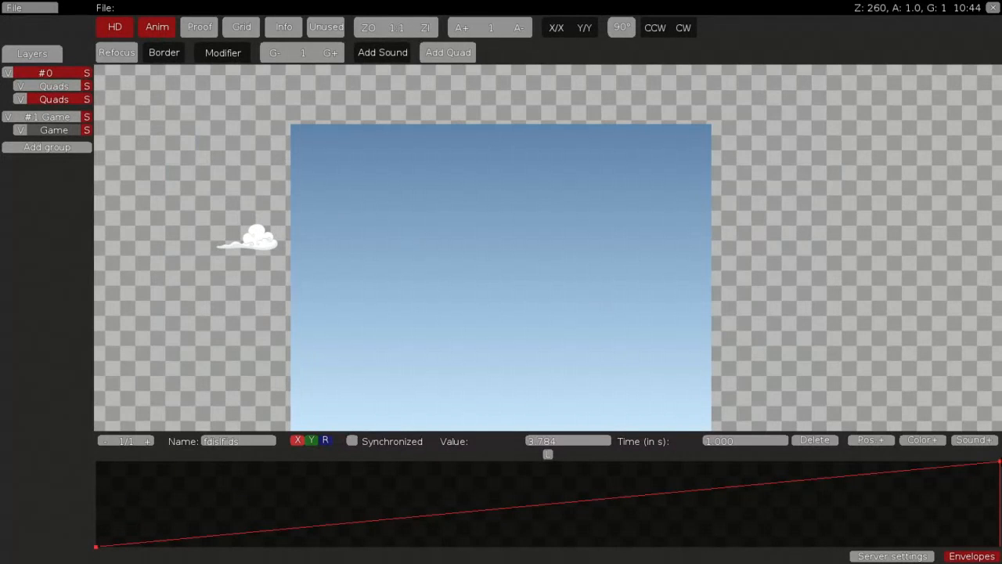
Step: Raise the X curve's end point to about 2234 and set its time to 10 seconds
{"action": "left_click", "coordinate": [255, 239]}
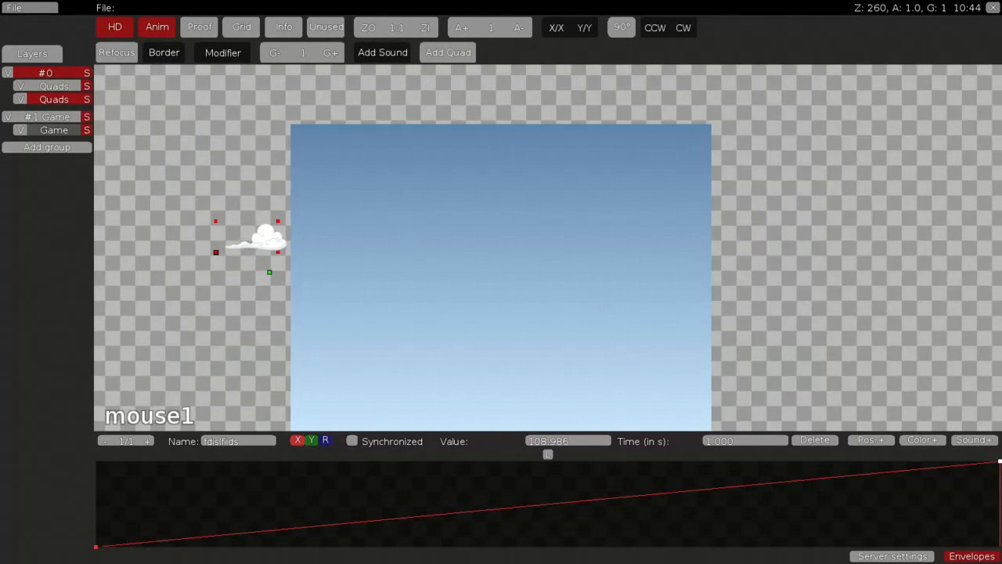
{"action": "left_click_drag", "start_coordinate": [1000, 461], "coordinate": [852, 193]}
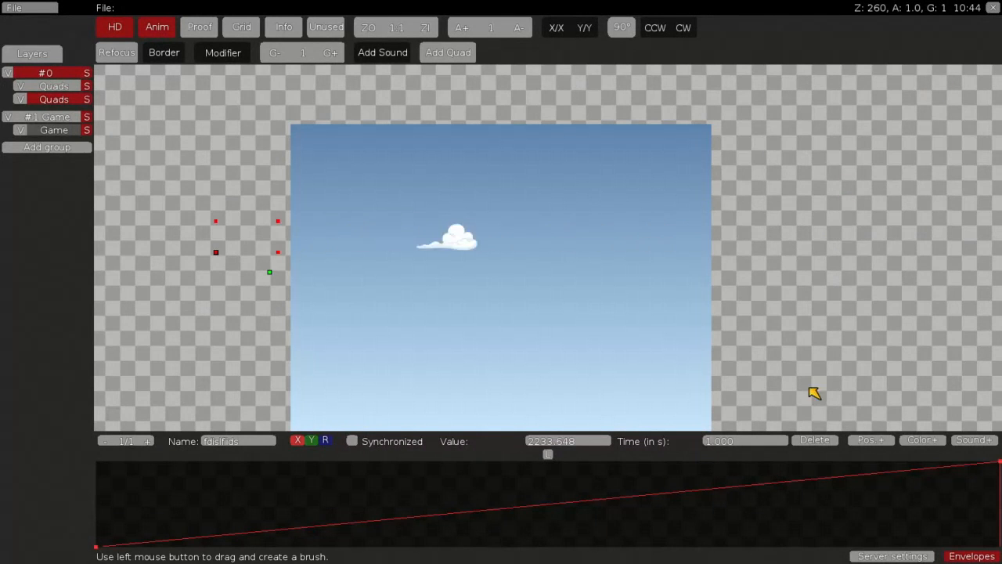
{"action": "left_click", "coordinate": [704, 441]}
{"action": "type", "text": "0"}
{"action": "key", "text": "Return"}
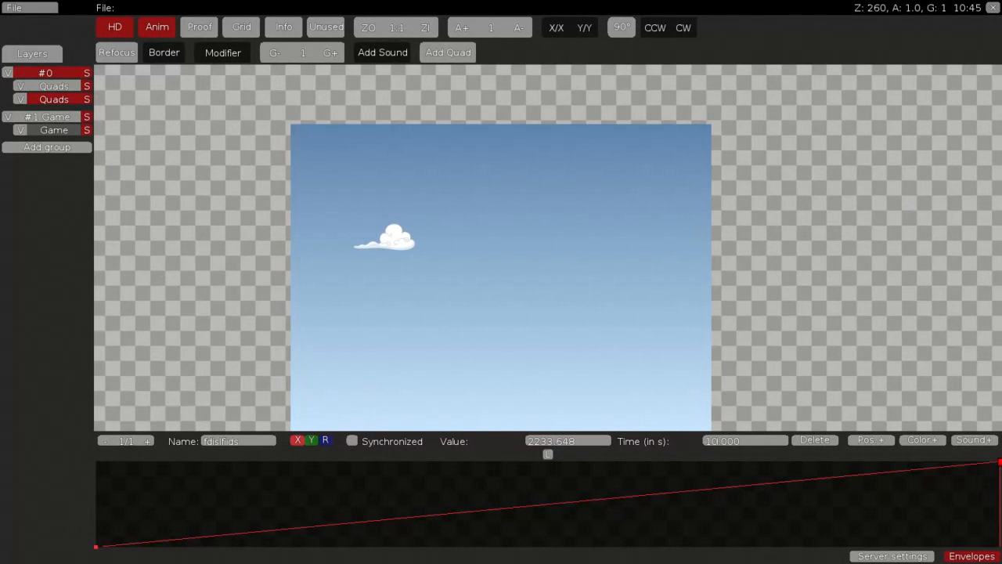
Step: Lower the X curve's end point to nearly zero, raise the start point to about 2907, and return the start point to about zero
{"action": "left_click", "coordinate": [999, 463]}
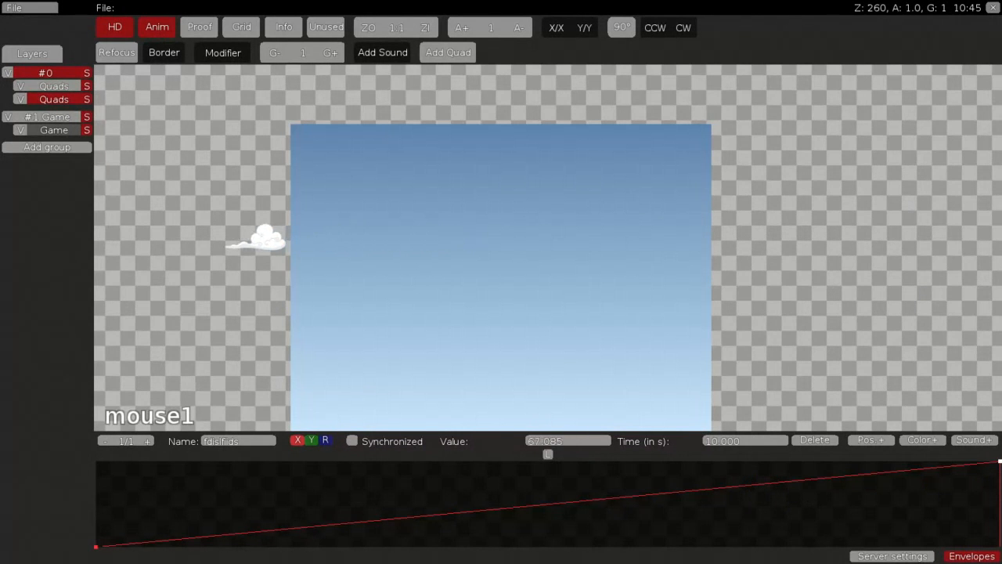
{"action": "left_click_drag", "start_coordinate": [999, 463], "coordinate": [327, 290]}
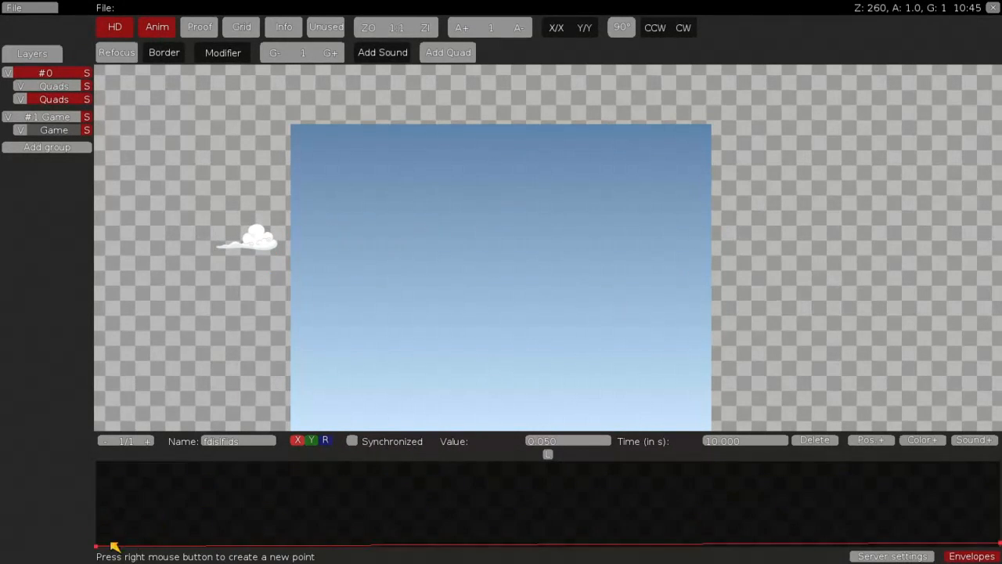
{"action": "left_click_drag", "start_coordinate": [100, 547], "coordinate": [81, 355]}
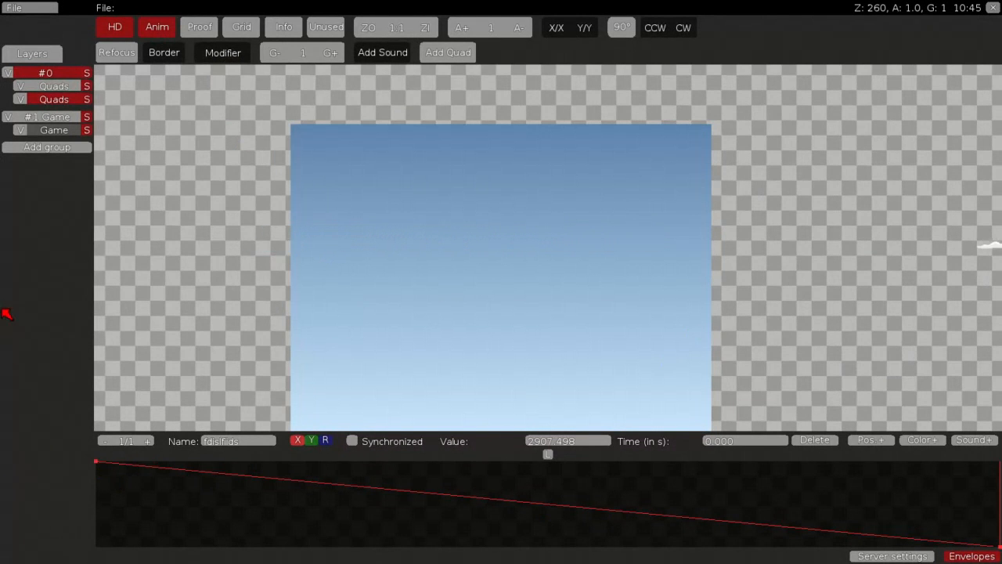
{"action": "left_click", "coordinate": [99, 464]}
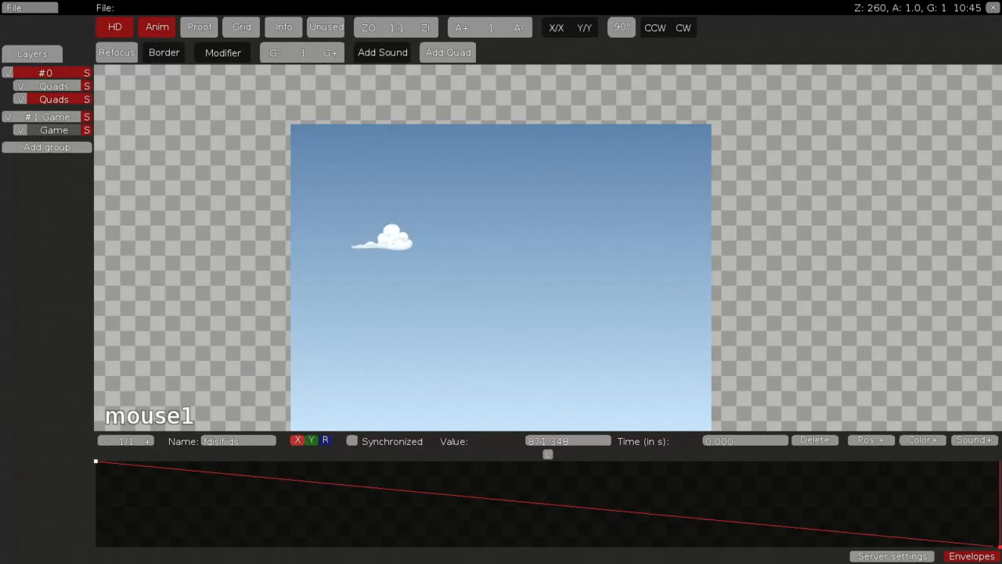
{"action": "left_click_drag", "start_coordinate": [98, 463], "coordinate": [91, 522]}
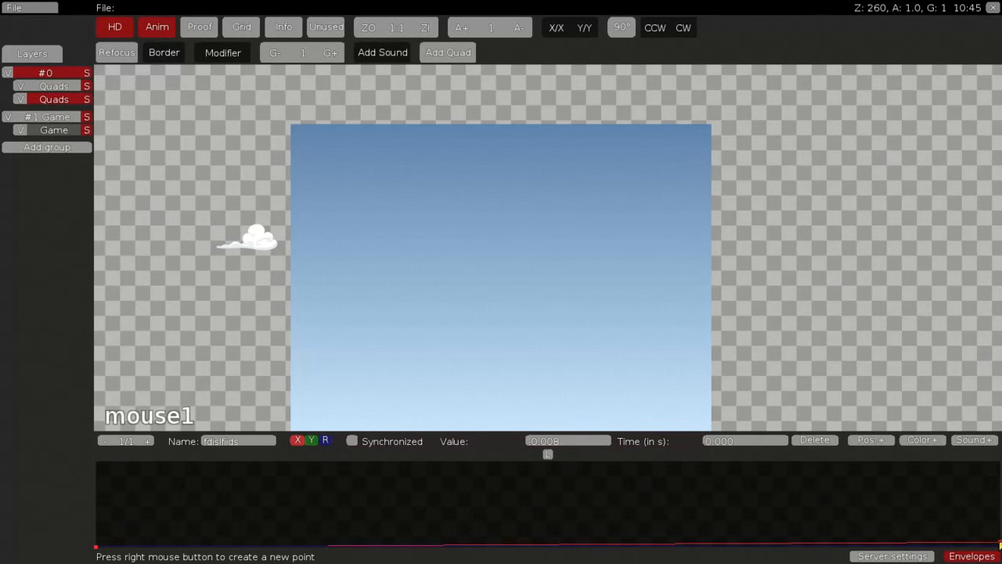
Step: Raise the X curve's end point to about 2192 and set its time to 4 seconds
{"action": "left_click_drag", "start_coordinate": [1000, 545], "coordinate": [981, 411]}
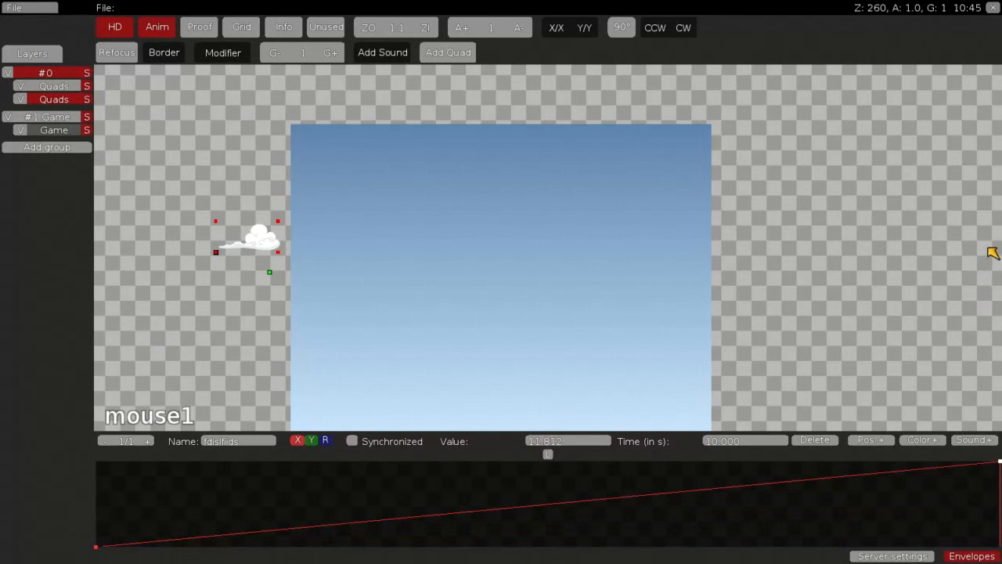
{"action": "left_click_drag", "start_coordinate": [995, 237], "coordinate": [995, 237]}
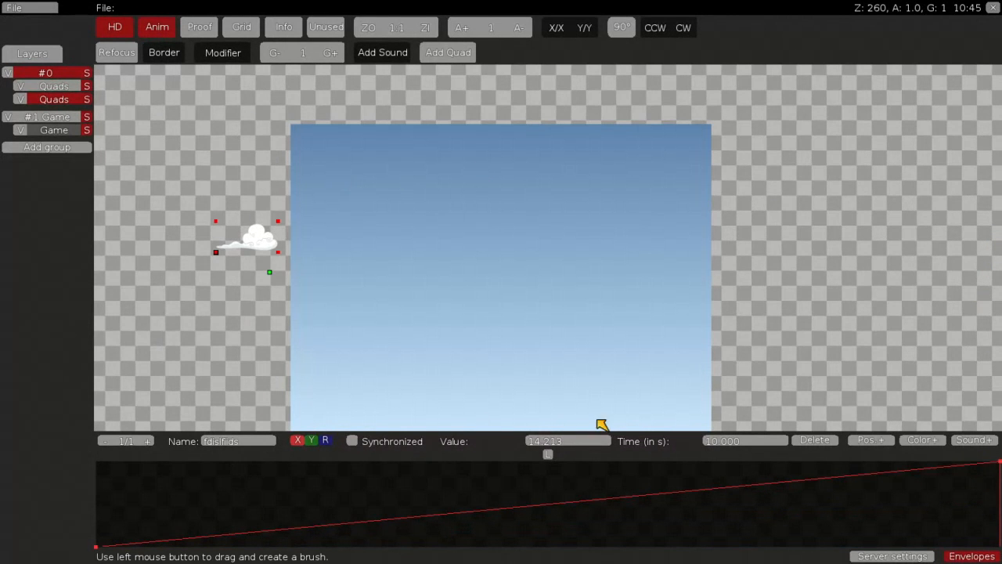
{"action": "left_click_drag", "start_coordinate": [1000, 462], "coordinate": [1001, 419]}
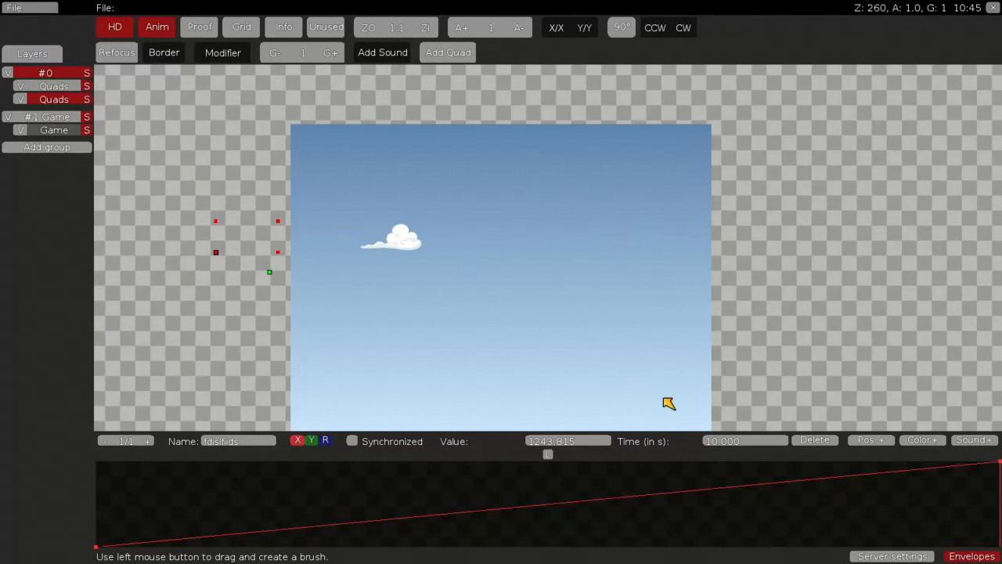
{"action": "key", "text": "BackSpace"}
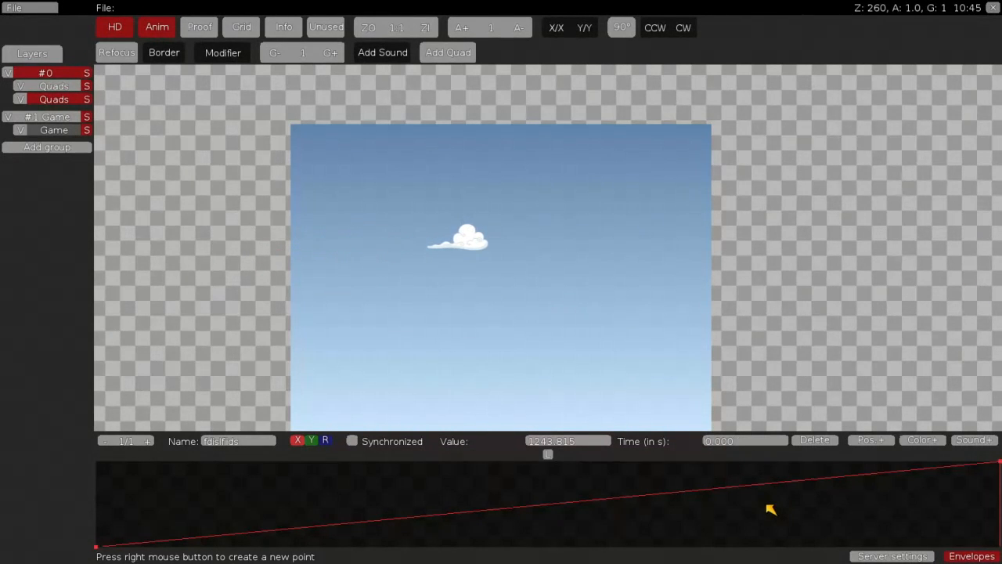
{"action": "key", "text": "Return"}
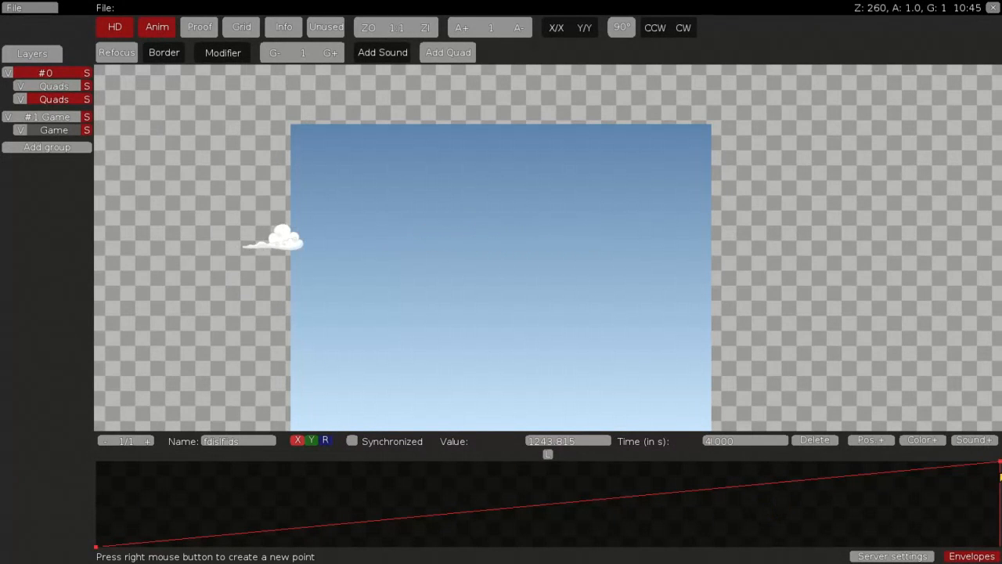
{"action": "left_click", "coordinate": [1000, 464]}
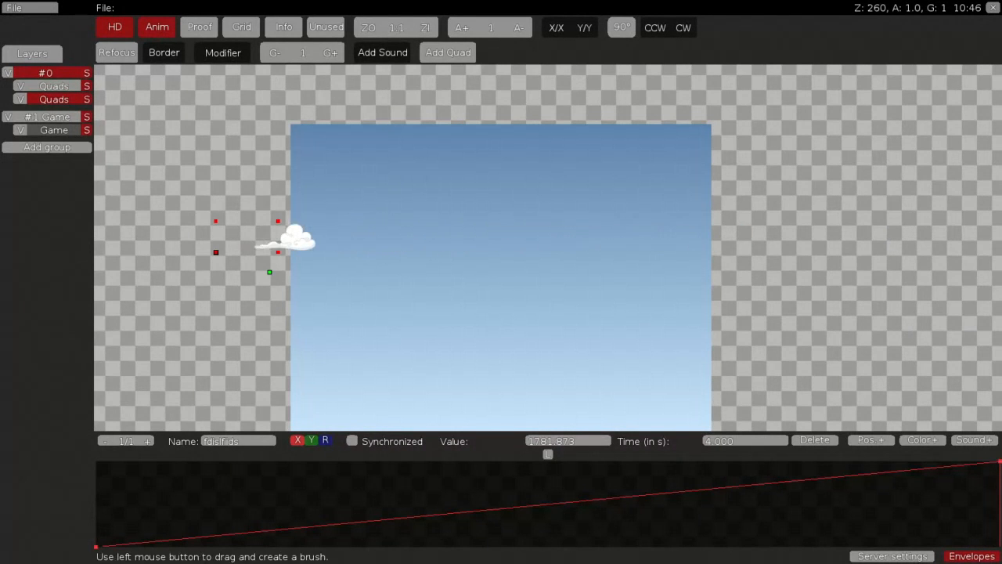
{"action": "left_click", "coordinate": [1000, 465]}
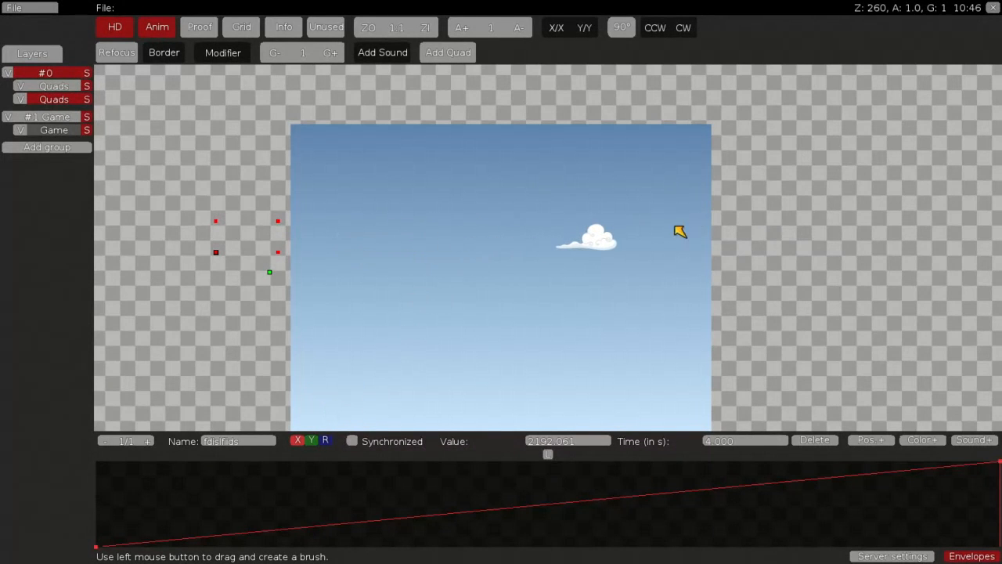
Step: Make Y the only active channel and raise its end point at 4 seconds to about 1944
{"action": "left_click", "coordinate": [301, 442]}
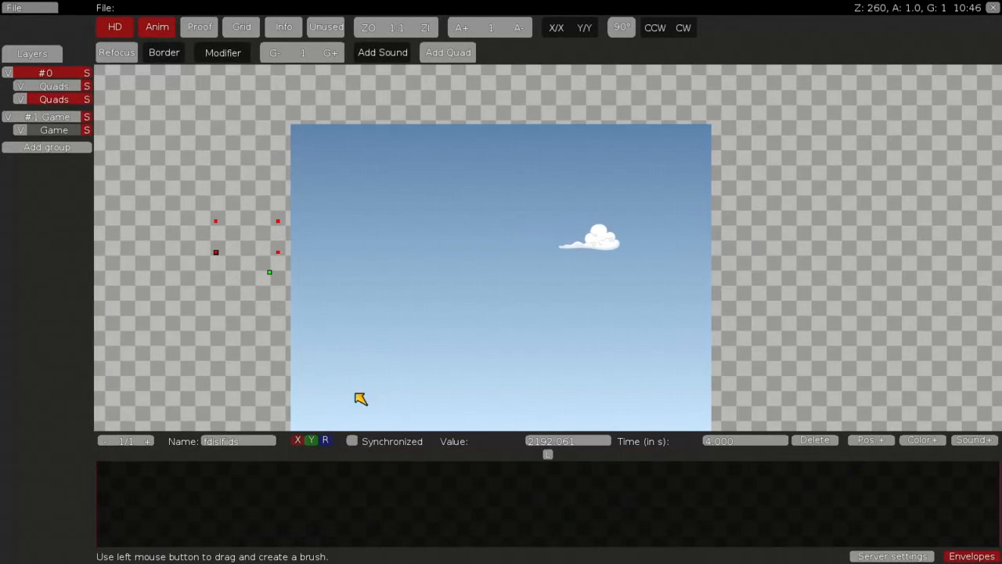
{"action": "left_click", "coordinate": [319, 443]}
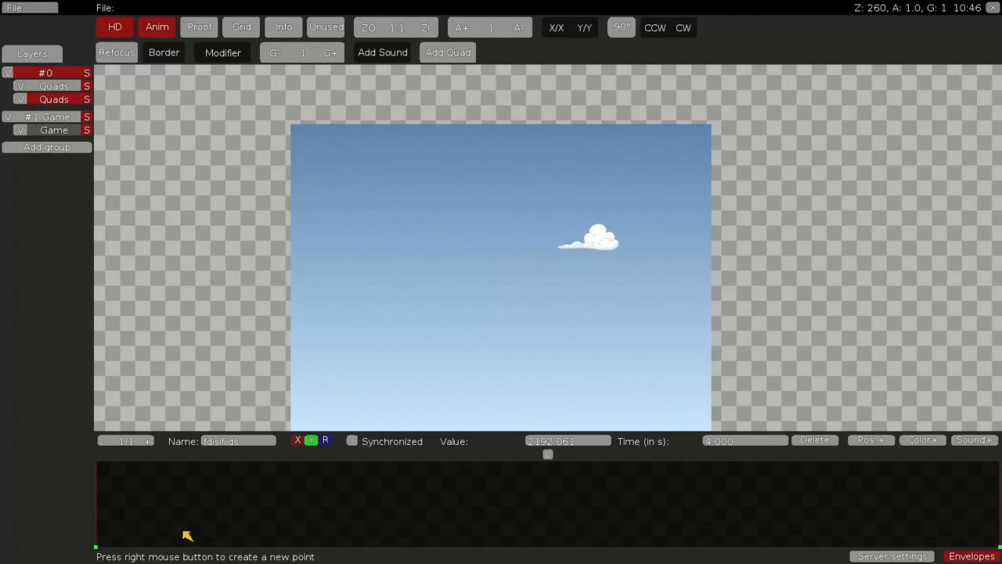
{"action": "left_click_drag", "start_coordinate": [1000, 547], "coordinate": [999, 464]}
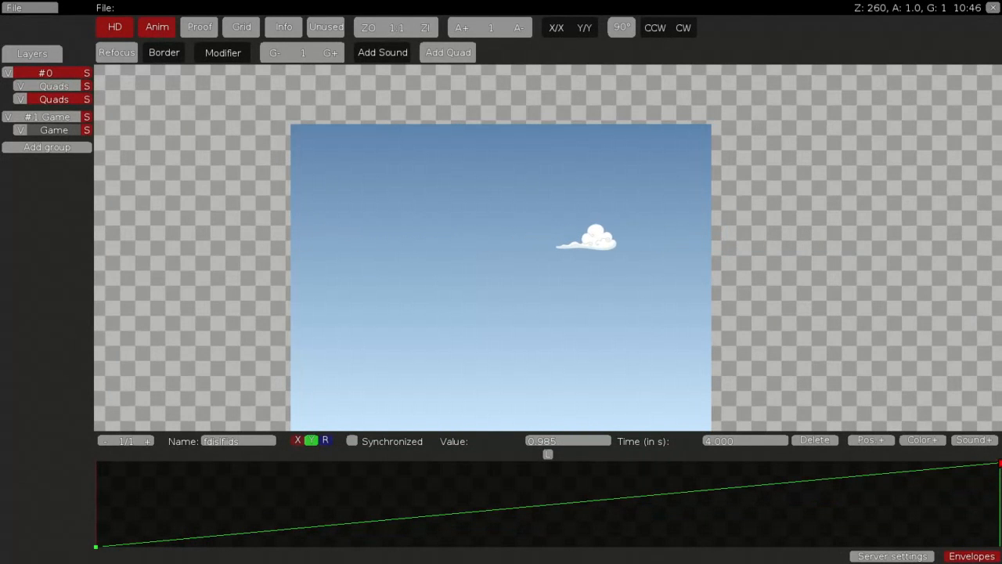
{"action": "left_click_drag", "start_coordinate": [999, 462], "coordinate": [1000, 353]}
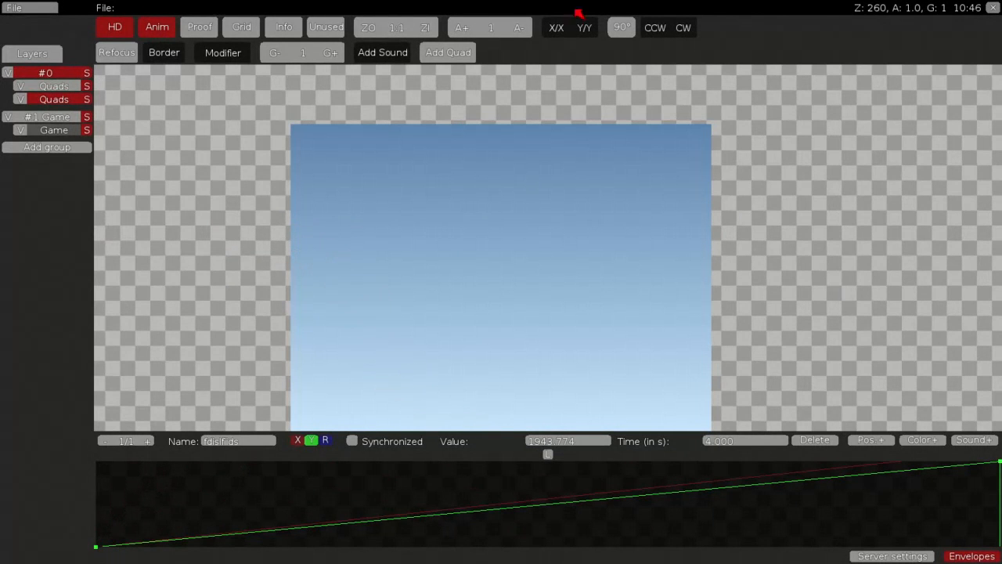
{"action": "scroll", "coordinate": [453, 199], "scroll_direction": "down", "scroll_amount": 4}
{"action": "scroll", "coordinate": [462, 251], "scroll_direction": "down", "scroll_amount": 5}
{"action": "scroll", "coordinate": [469, 293], "scroll_direction": "up", "scroll_amount": 4}
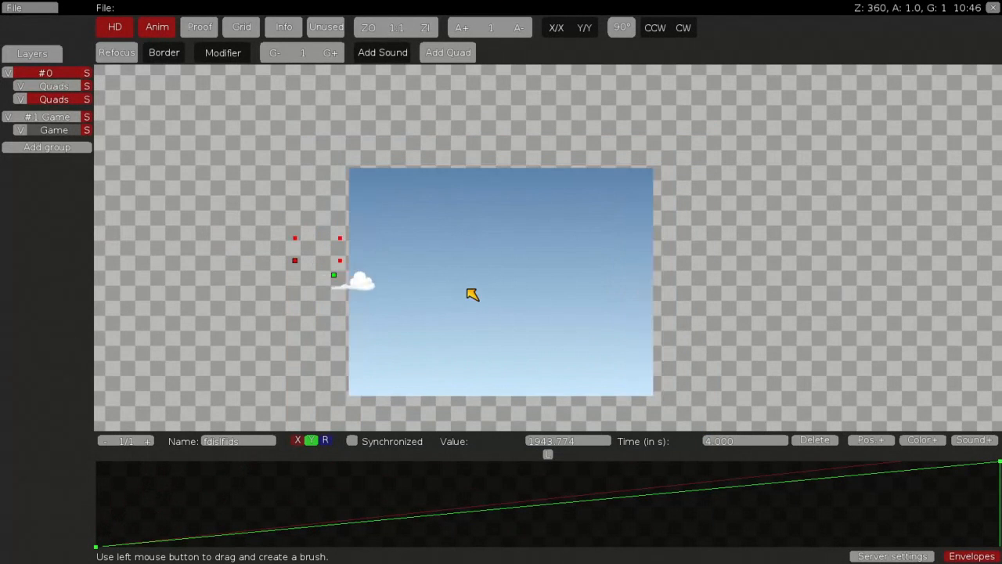
Step: Lower the Y curve's end point at 4 seconds to about 163
{"action": "scroll", "coordinate": [509, 274], "scroll_direction": "down", "scroll_amount": 7}
{"action": "scroll", "coordinate": [483, 345], "scroll_direction": "up", "scroll_amount": 15}
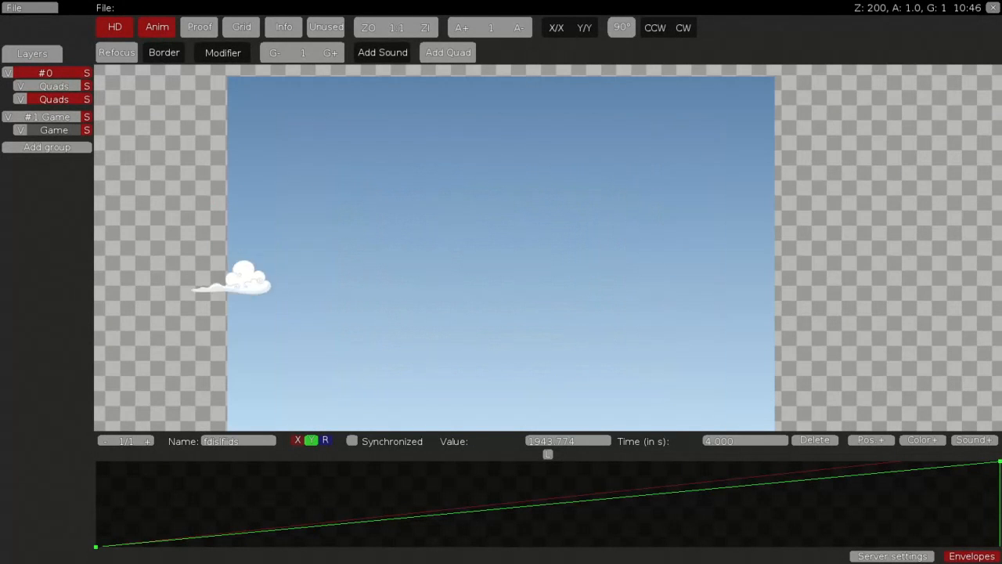
{"action": "left_click_drag", "start_coordinate": [999, 462], "coordinate": [993, 556]}
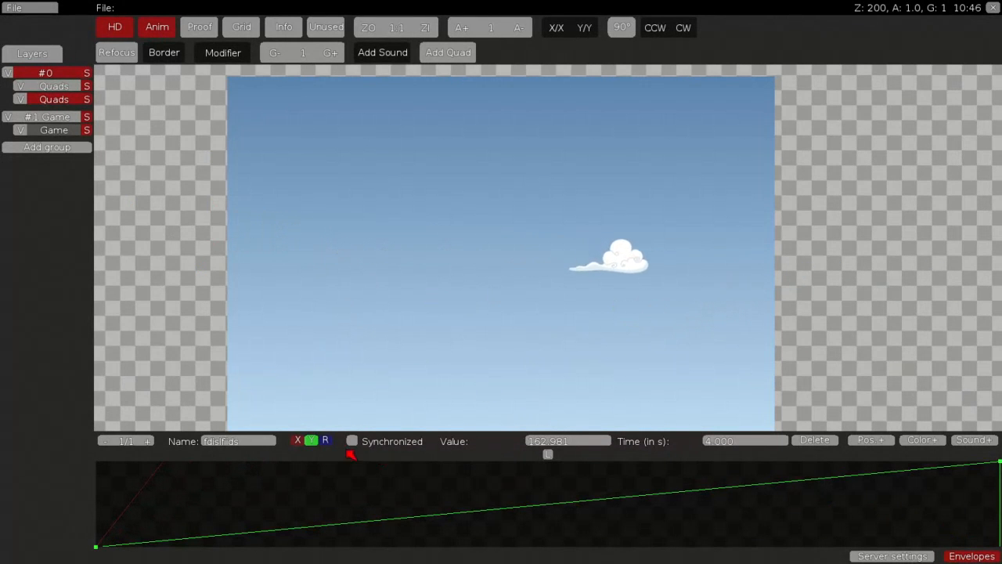
Step: Make R the only active channel, raise its start point to about 152, and return it to about zero
{"action": "left_click", "coordinate": [311, 440]}
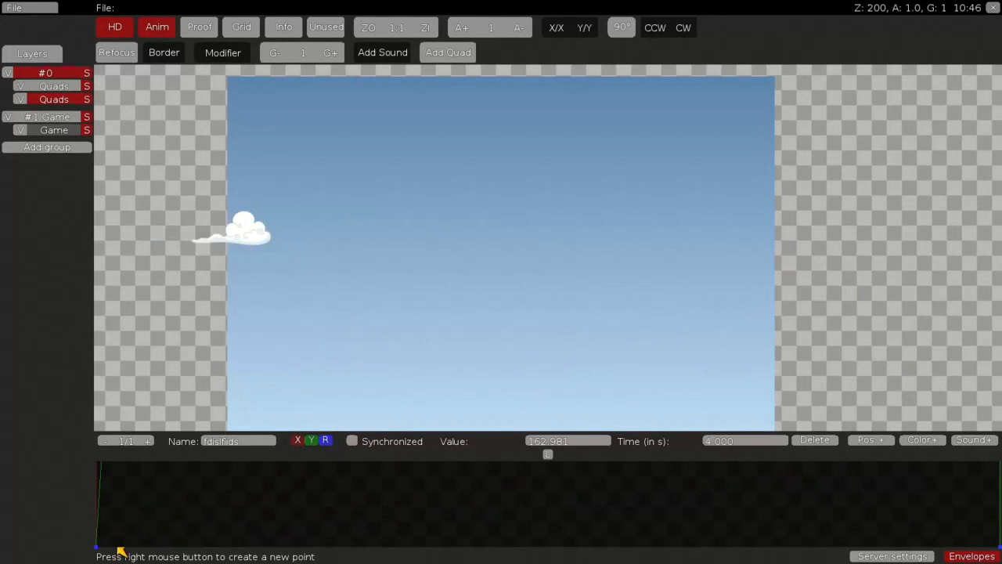
{"action": "left_click_drag", "start_coordinate": [101, 547], "coordinate": [169, 104]}
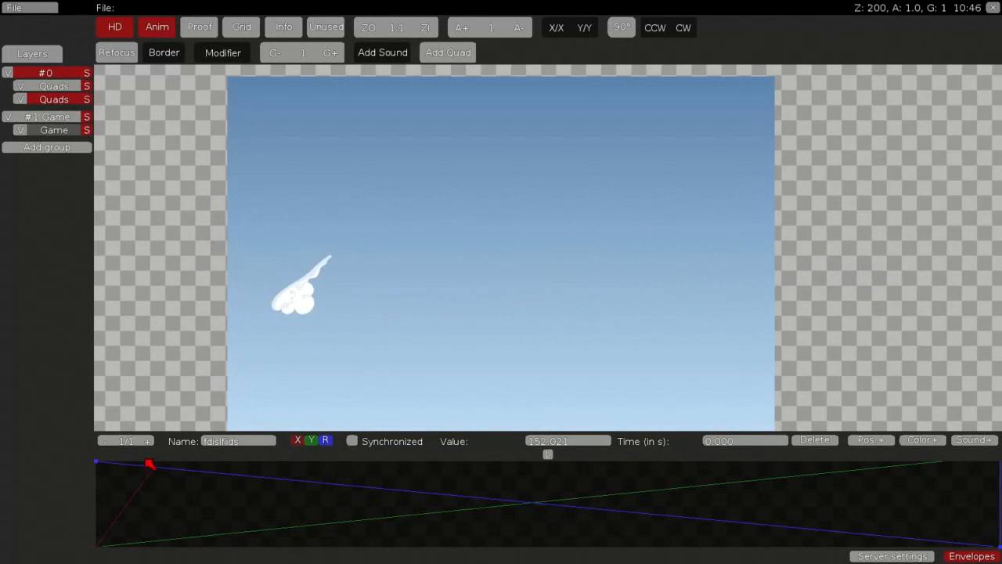
{"action": "left_click_drag", "start_coordinate": [99, 467], "coordinate": [22, 488]}
Step: Make Y the only active channel and lower its end point at 4 seconds to about zero
{"action": "left_click", "coordinate": [310, 443]}
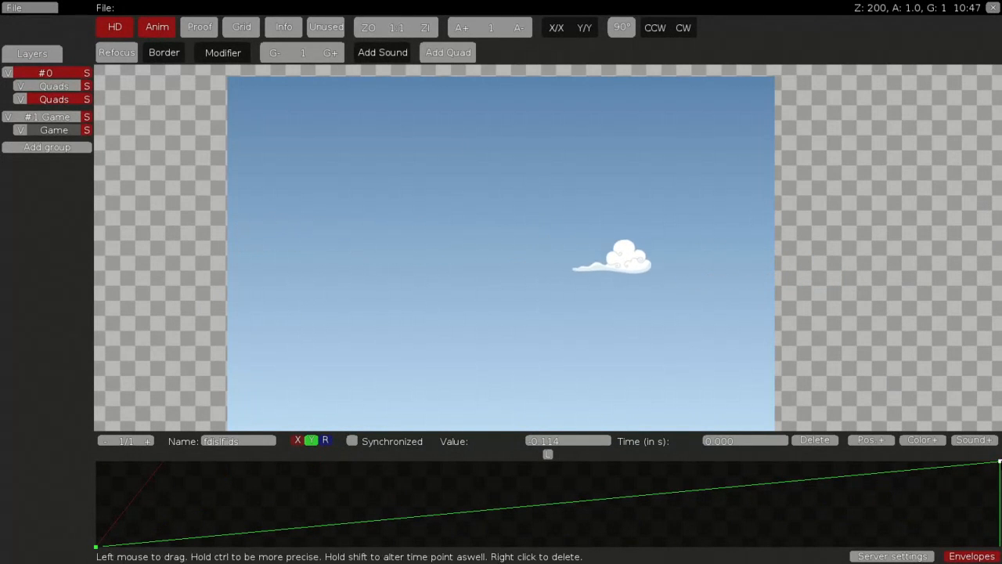
{"action": "left_click", "coordinate": [999, 462]}
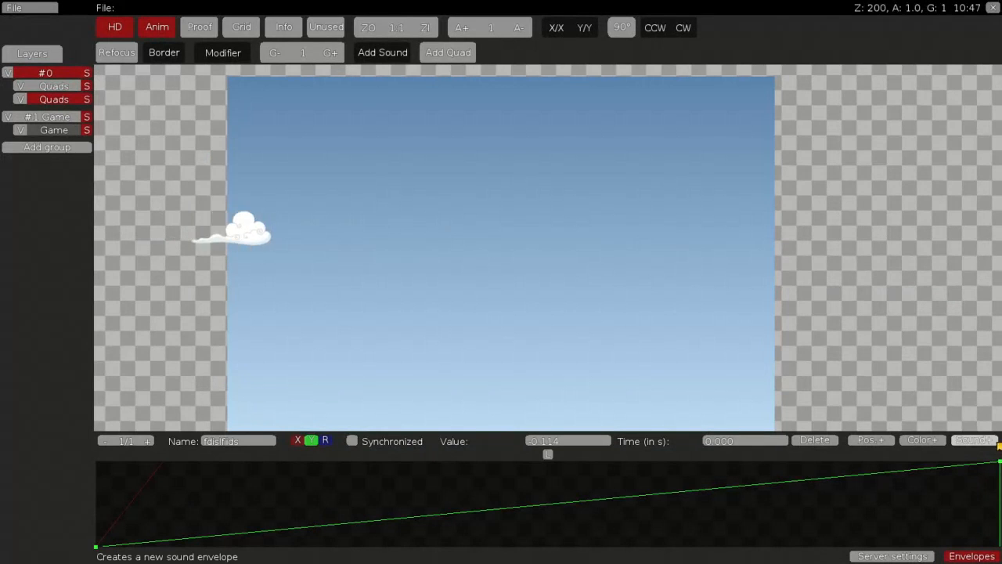
{"action": "left_click", "coordinate": [1000, 463]}
{"action": "left_click_drag", "start_coordinate": [1000, 463], "coordinate": [1000, 546]}
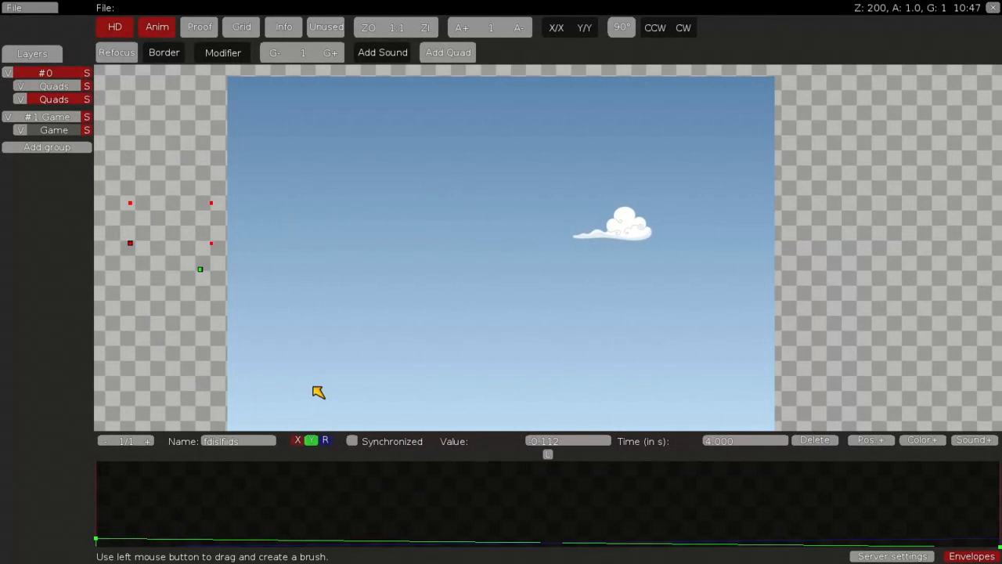
Step: Make X the only active channel and cycle its curve type from linear through S, F, M and the remaining type
{"action": "left_click", "coordinate": [308, 441]}
{"action": "left_click", "coordinate": [299, 440]}
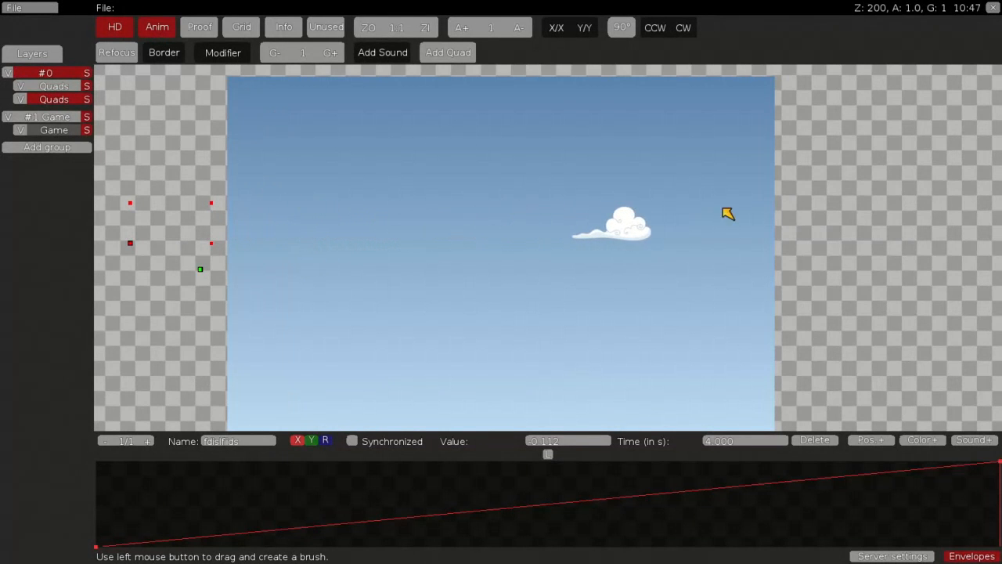
{"action": "left_click", "coordinate": [548, 454]}
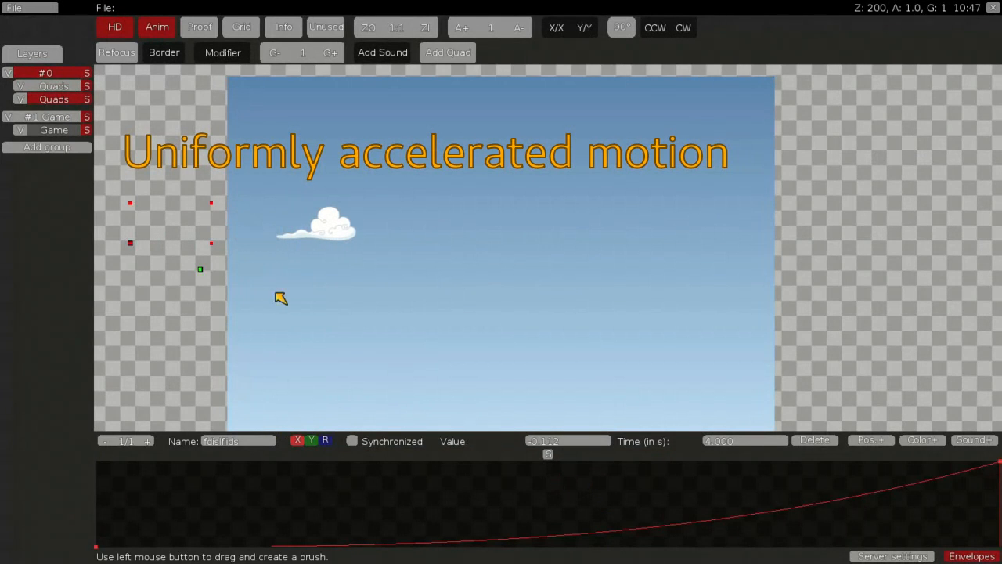
{"action": "left_click", "coordinate": [548, 454]}
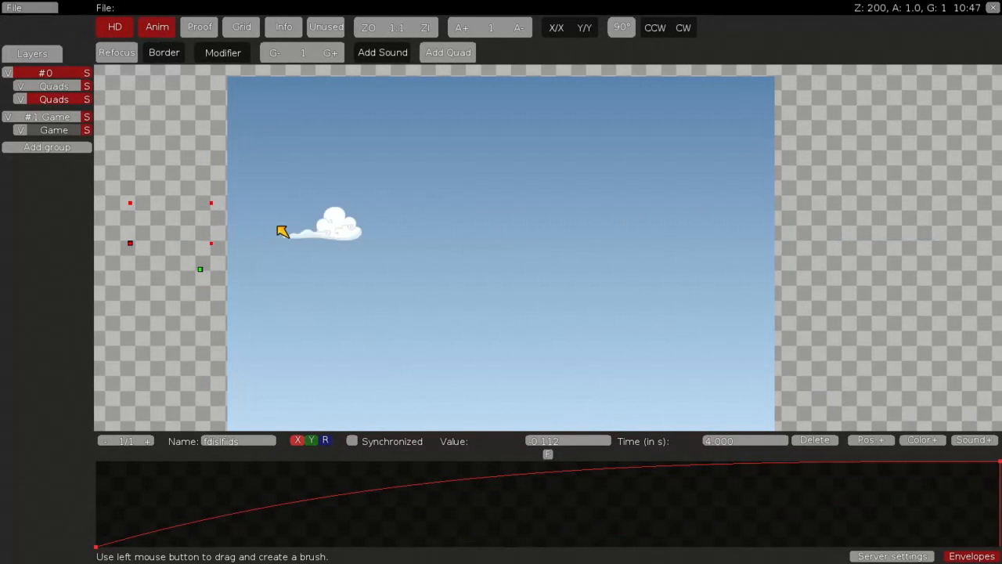
{"action": "left_click", "coordinate": [549, 455]}
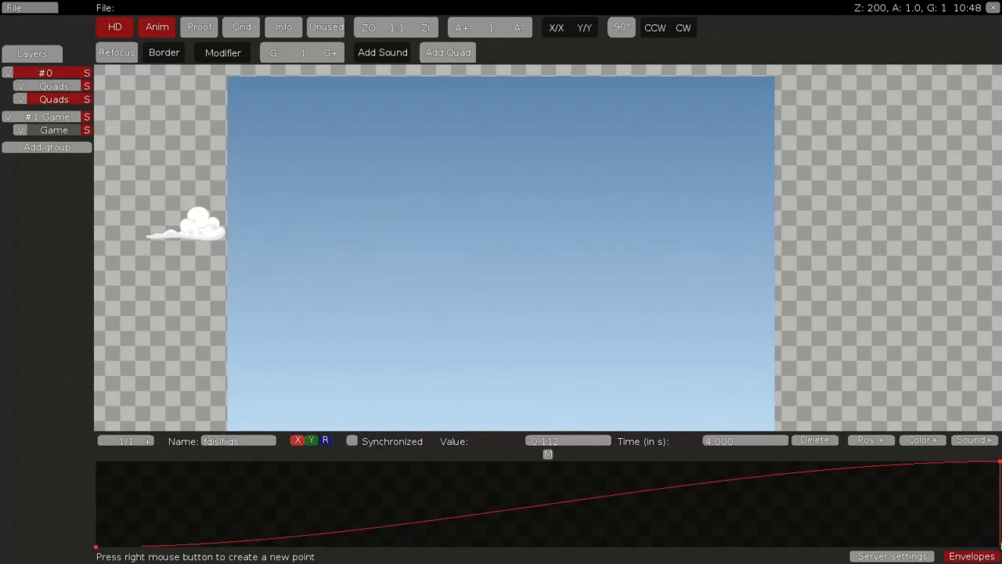
{"action": "left_click", "coordinate": [548, 456]}
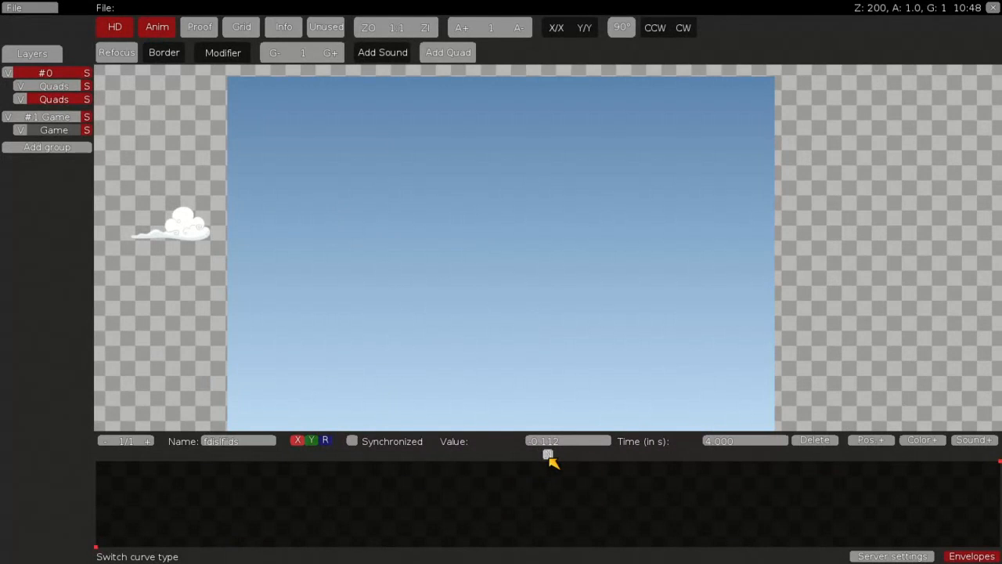
{"action": "left_click", "coordinate": [548, 455]}
Step: Delete the cloud's existing position envelope
{"action": "scroll", "coordinate": [544, 311], "scroll_direction": "down", "scroll_amount": 5}
{"action": "scroll", "coordinate": [541, 308], "scroll_direction": "up", "scroll_amount": 2}
{"action": "left_click", "coordinate": [815, 440]}
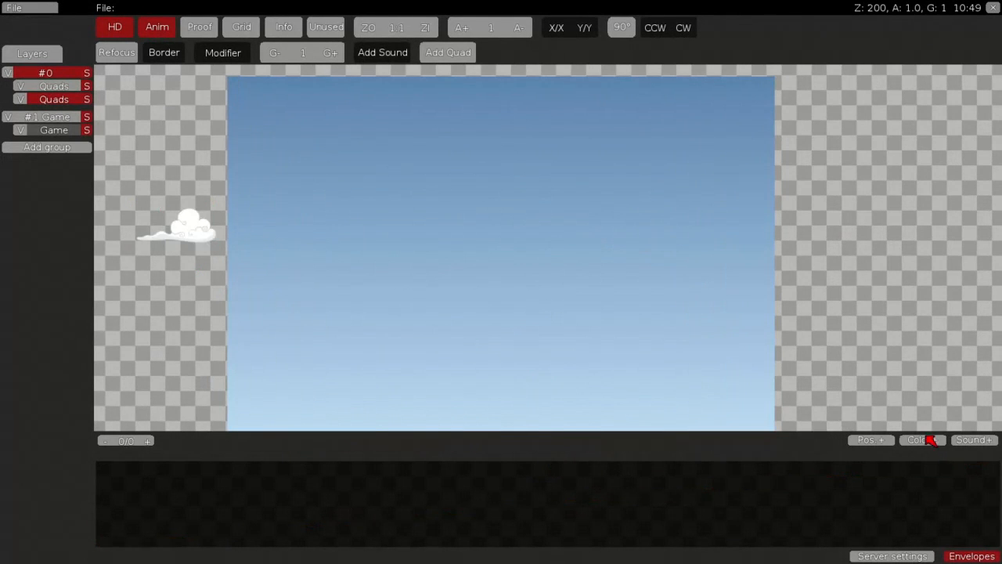
Step: Create a color envelope and a position envelope, switch between them, and delete the color envelope
{"action": "left_click", "coordinate": [928, 440]}
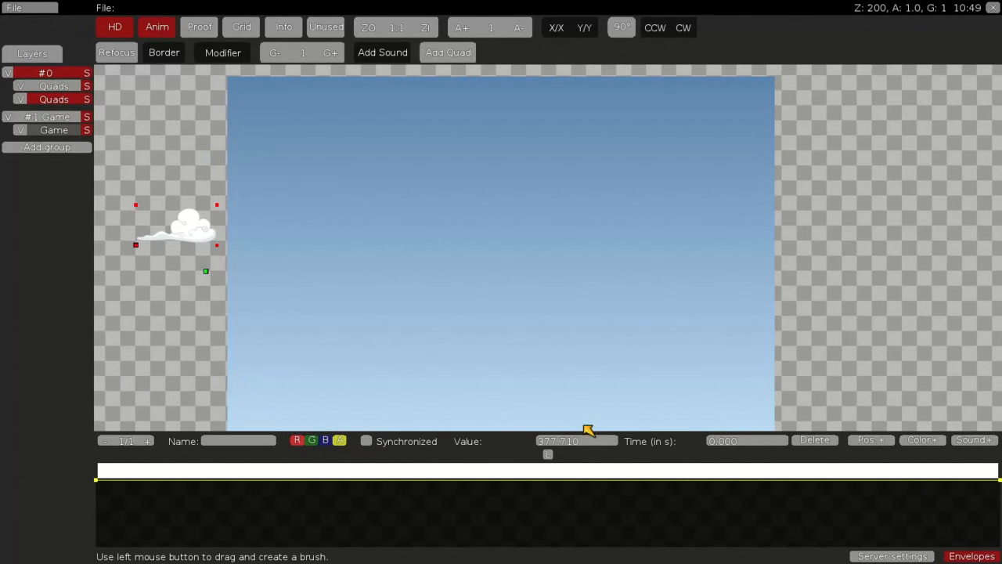
{"action": "left_click", "coordinate": [868, 440]}
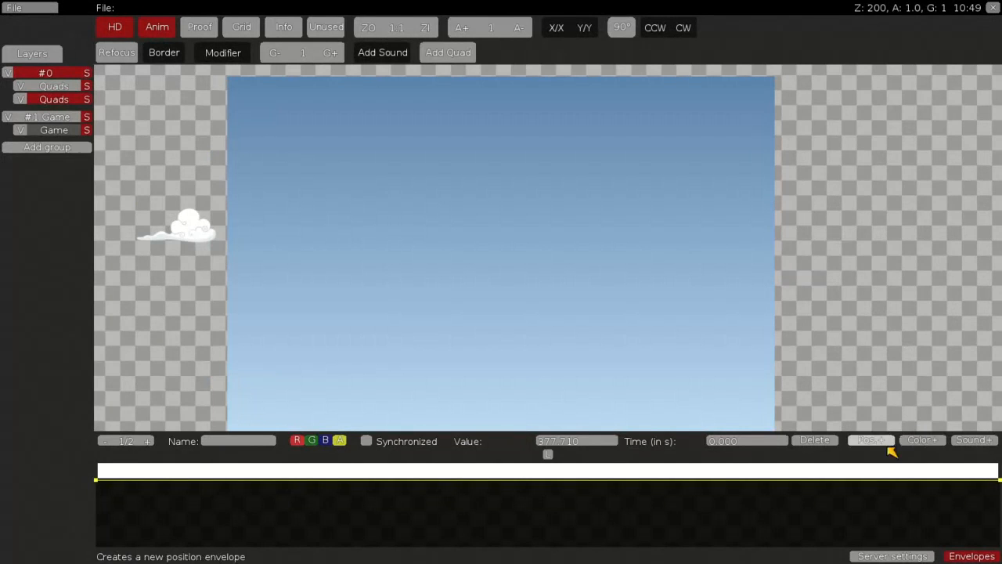
{"action": "left_click", "coordinate": [147, 442]}
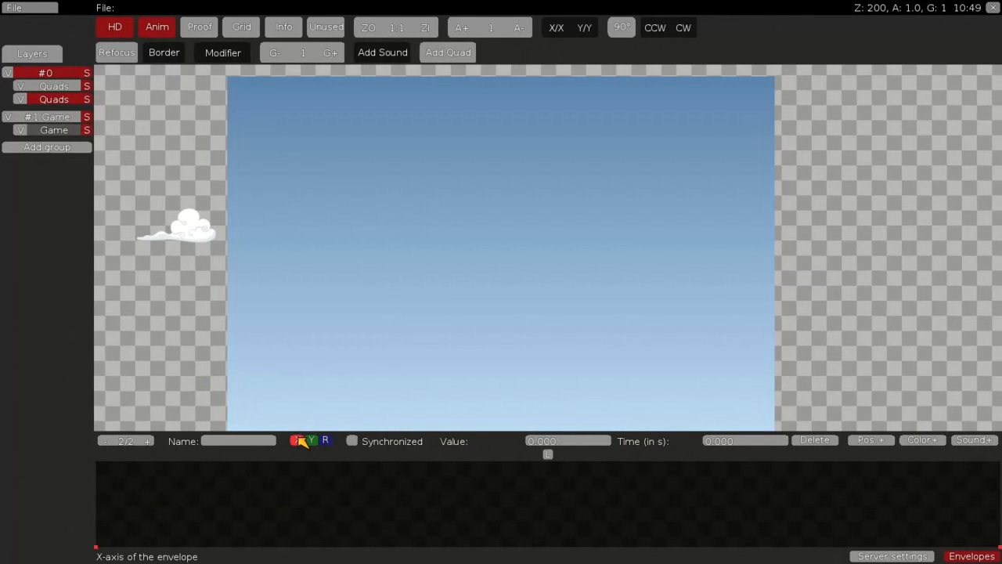
{"action": "left_click", "coordinate": [148, 441]}
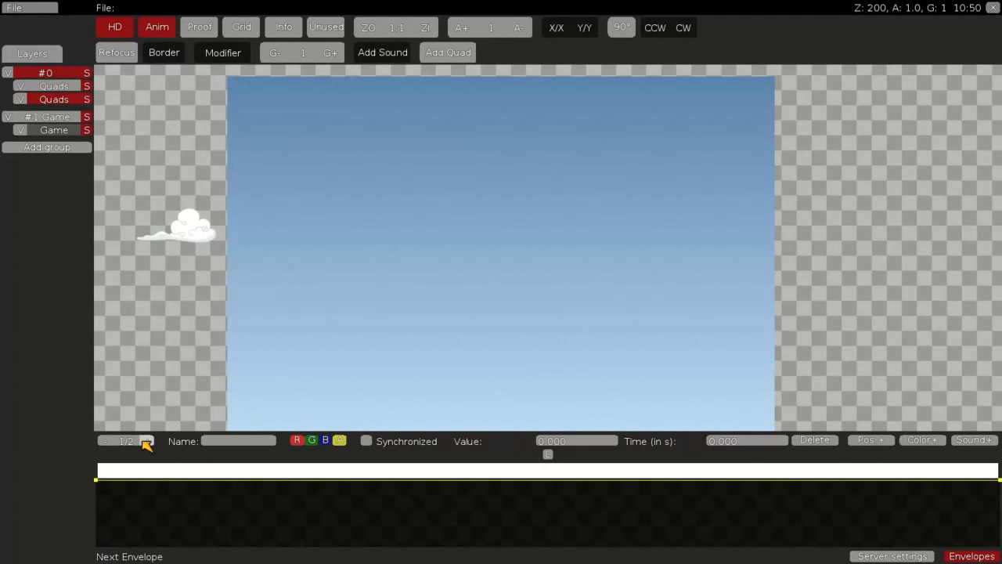
{"action": "left_click", "coordinate": [818, 440]}
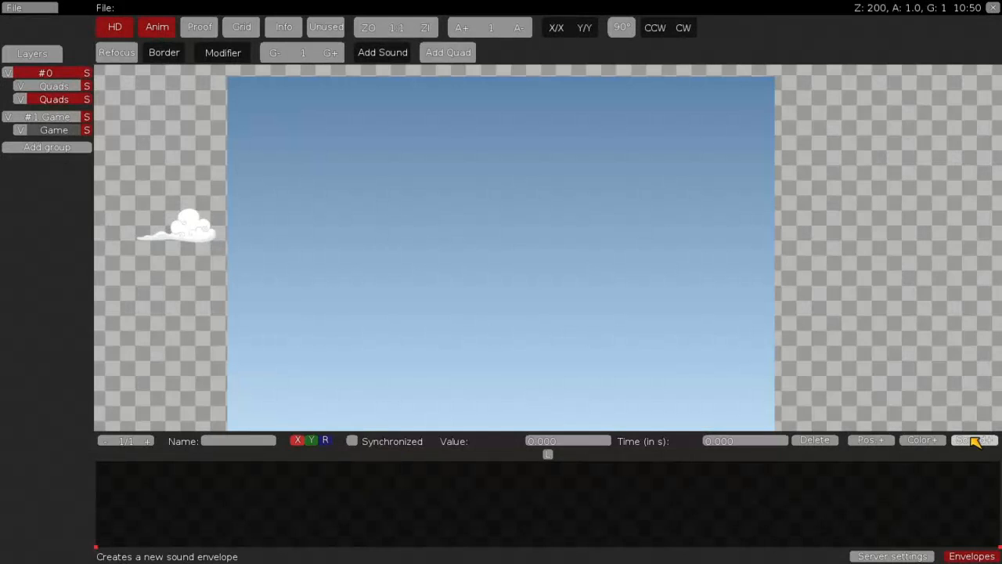
Step: Create a sound envelope, switch to it, and delete it again
{"action": "left_click", "coordinate": [147, 441]}
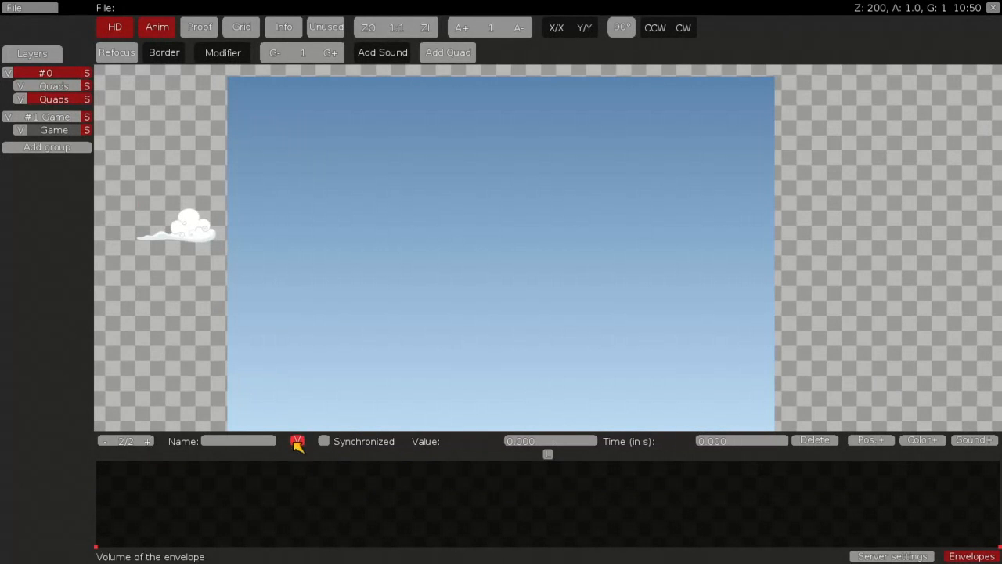
{"action": "left_click", "coordinate": [819, 441]}
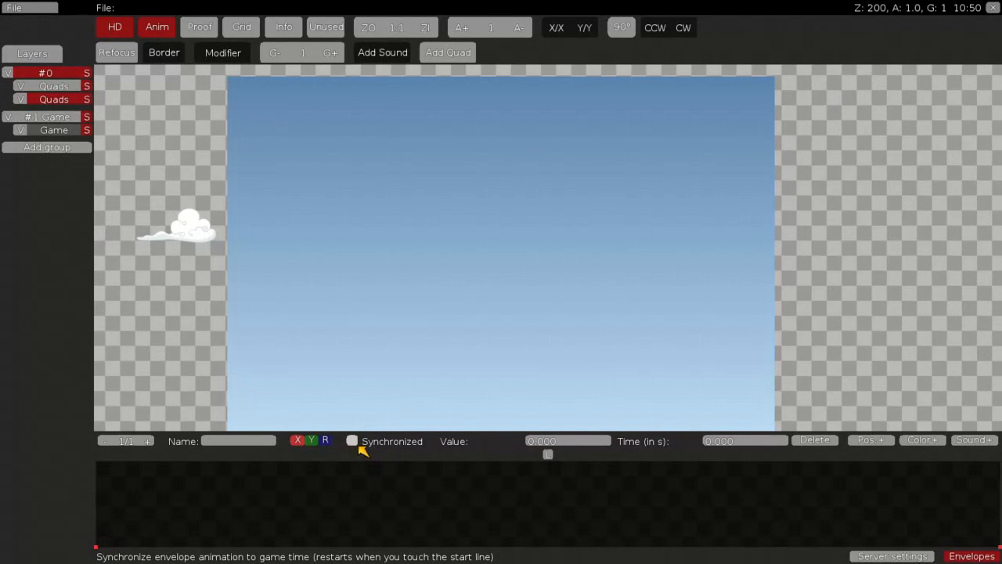
{"action": "scroll", "coordinate": [465, 345], "scroll_direction": "down", "scroll_amount": 11}
{"action": "scroll", "coordinate": [465, 344], "scroll_direction": "up", "scroll_amount": 10}
{"action": "scroll", "coordinate": [465, 345], "scroll_direction": "down", "scroll_amount": 3}
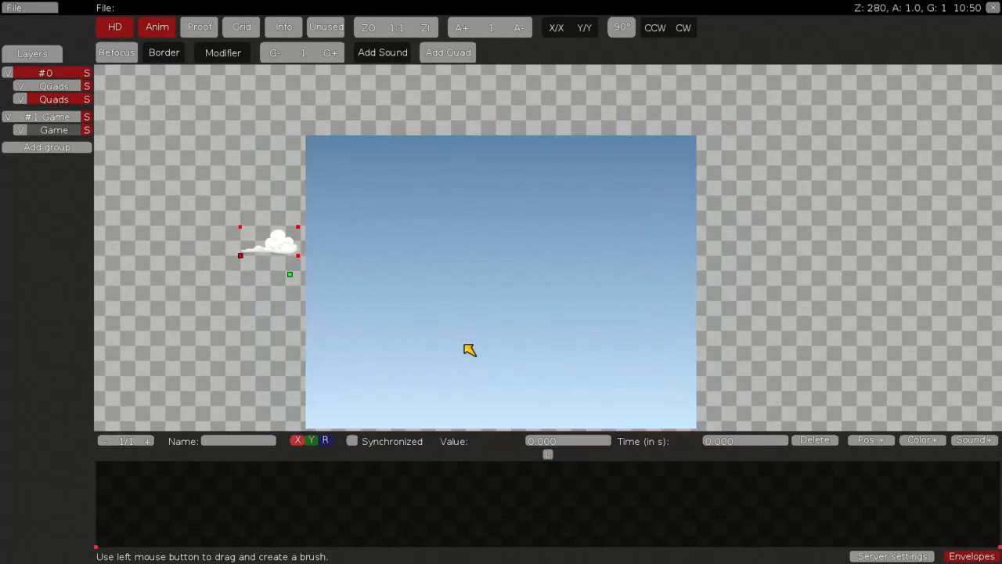
{"action": "scroll", "coordinate": [465, 345], "scroll_direction": "up", "scroll_amount": 2}
{"action": "middle_click_drag", "start_coordinate": [539, 340], "coordinate": [540, 339]}
{"action": "scroll", "coordinate": [625, 313], "scroll_direction": "up", "scroll_amount": 2}
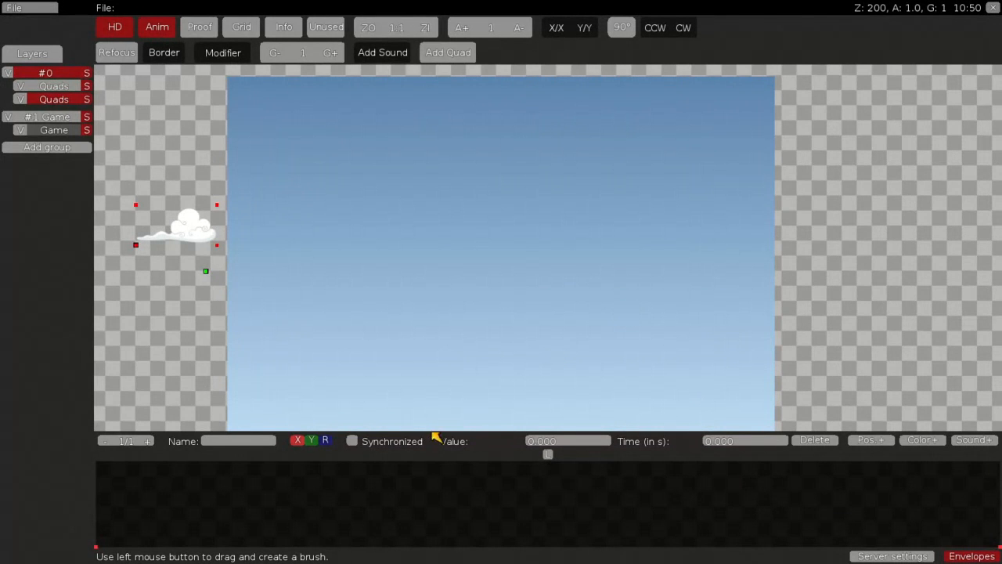
Step: Add a second position envelope and raise the first envelope's X end point at 1 second to about 187
{"action": "left_click", "coordinate": [871, 441]}
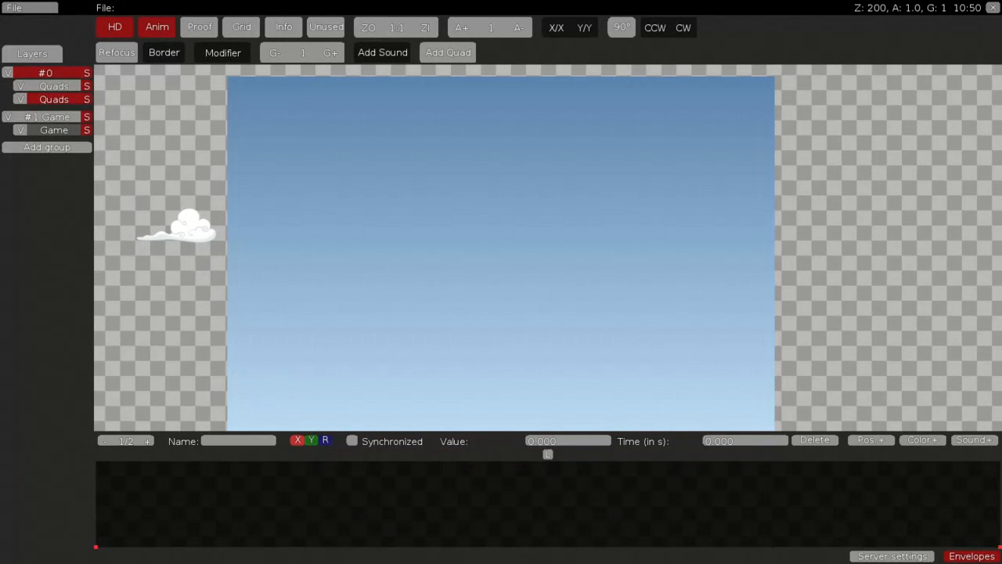
{"action": "right_click", "coordinate": [999, 550]}
{"action": "left_click_drag", "start_coordinate": [999, 550], "coordinate": [1000, 438]}
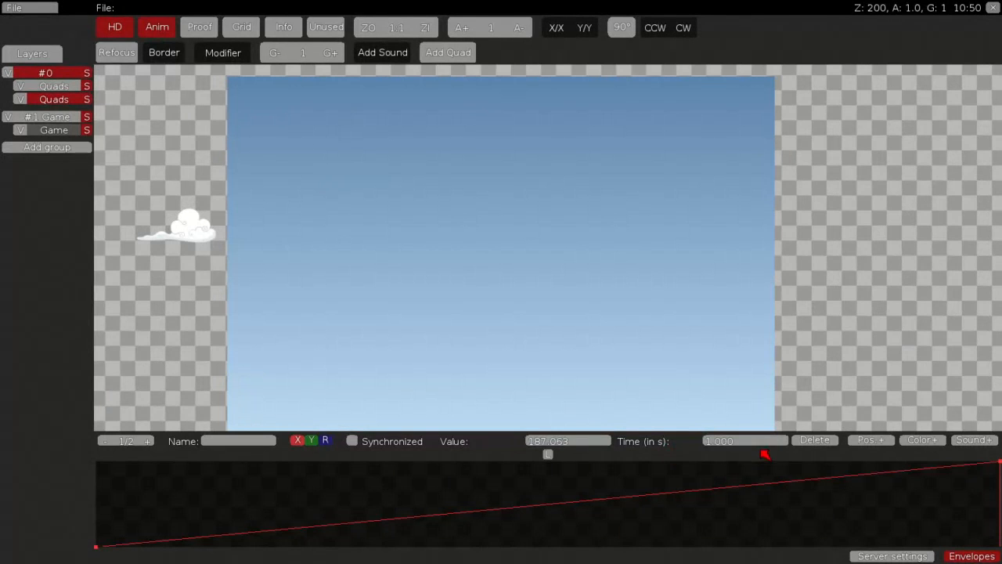
Step: Set the cloud quad's position envelope to 1 and raise the X curve's end point to about 3429
{"action": "left_click", "coordinate": [159, 29]}
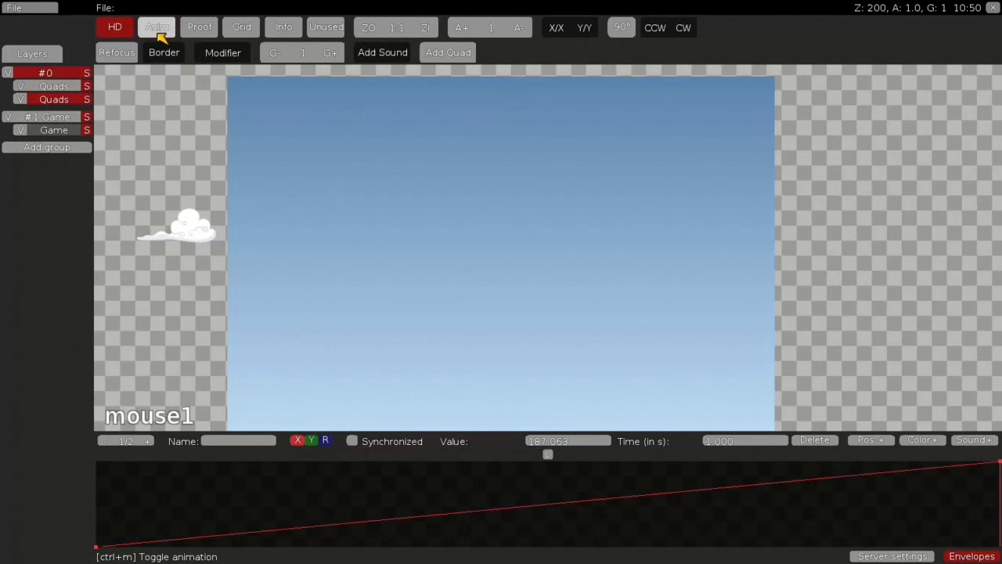
{"action": "right_click", "coordinate": [209, 278]}
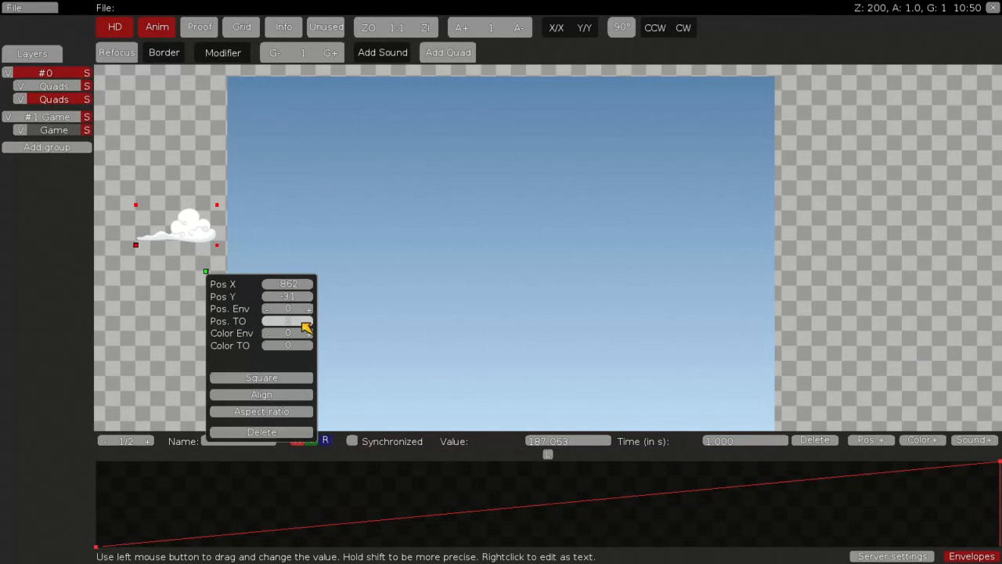
{"action": "left_click", "coordinate": [309, 310]}
{"action": "left_click", "coordinate": [426, 283]}
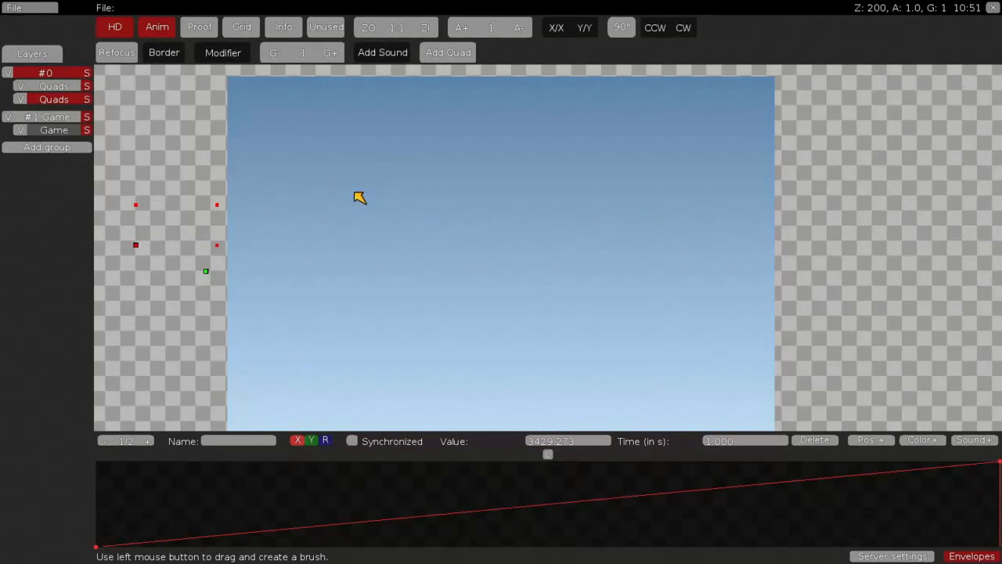
Step: Set the X curve's end point time to 10 seconds and enable Synchronized for the envelope
{"action": "scroll", "coordinate": [396, 289], "scroll_direction": "down", "scroll_amount": 3}
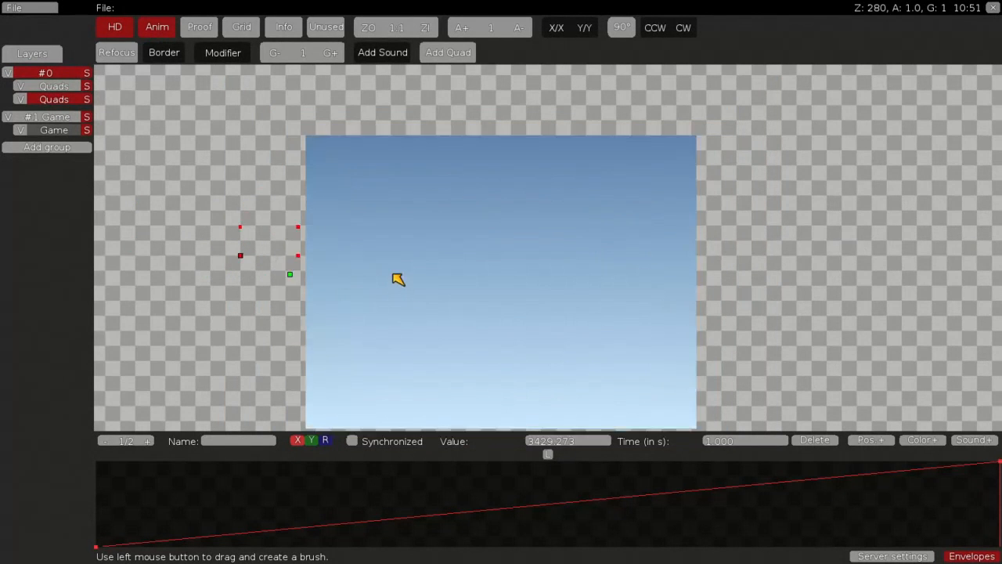
{"action": "left_click", "coordinate": [714, 438]}
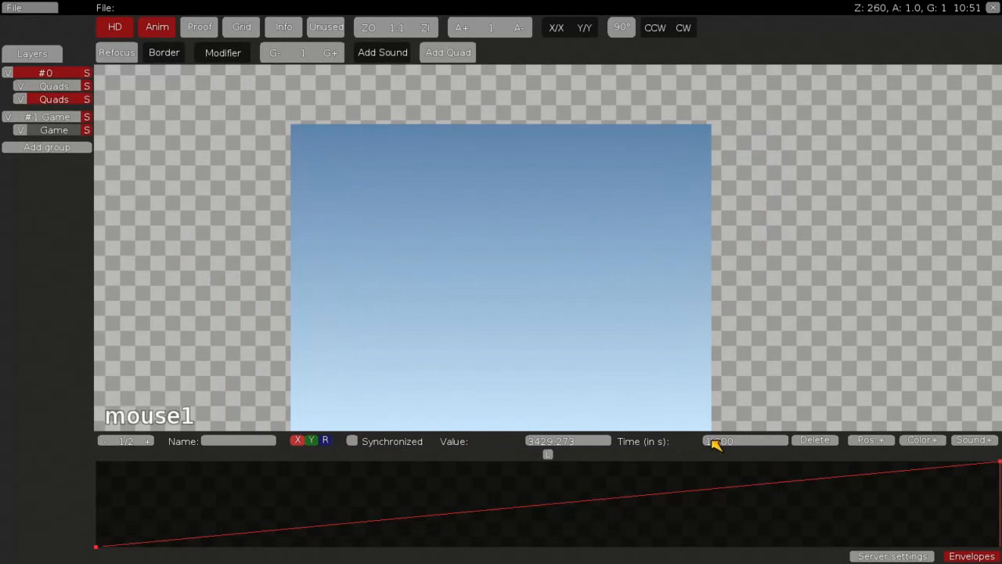
{"action": "type", "text": "0"}
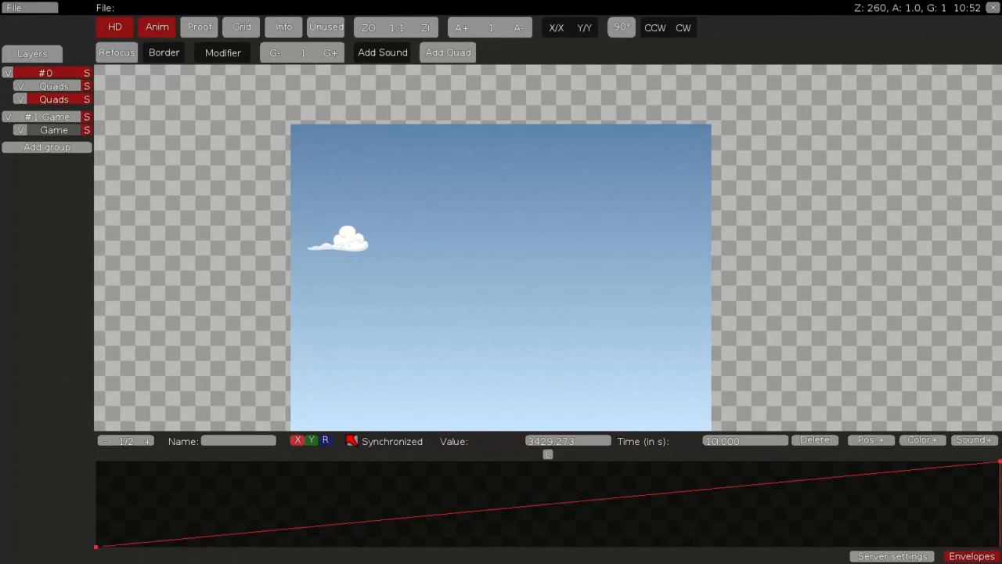
{"action": "left_click", "coordinate": [352, 441]}
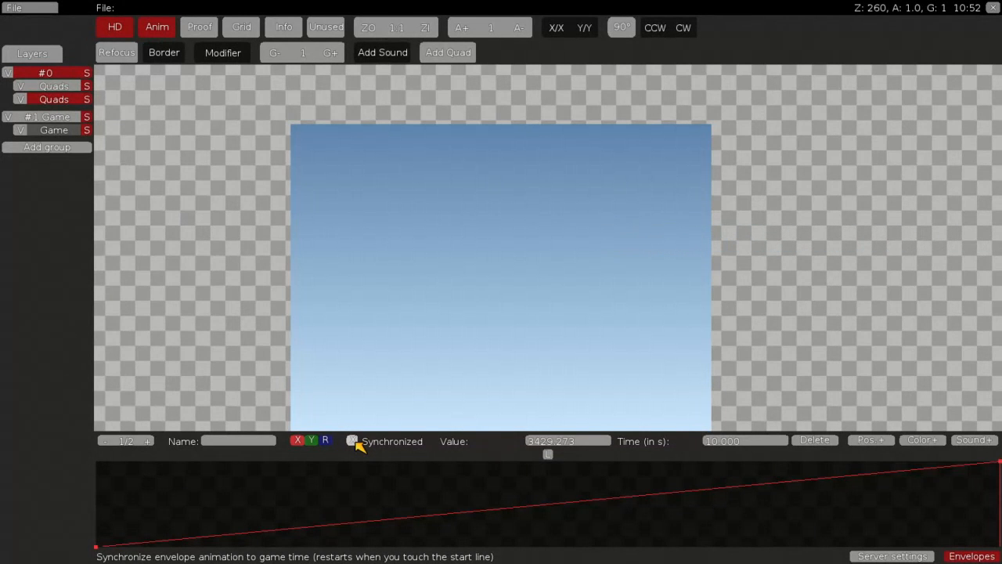
{"action": "left_click", "coordinate": [354, 443]}
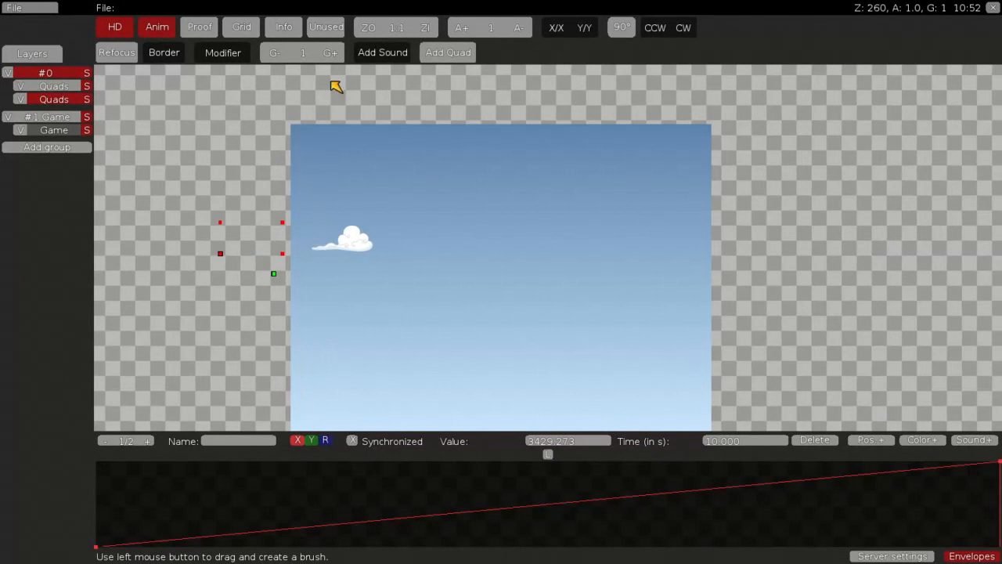
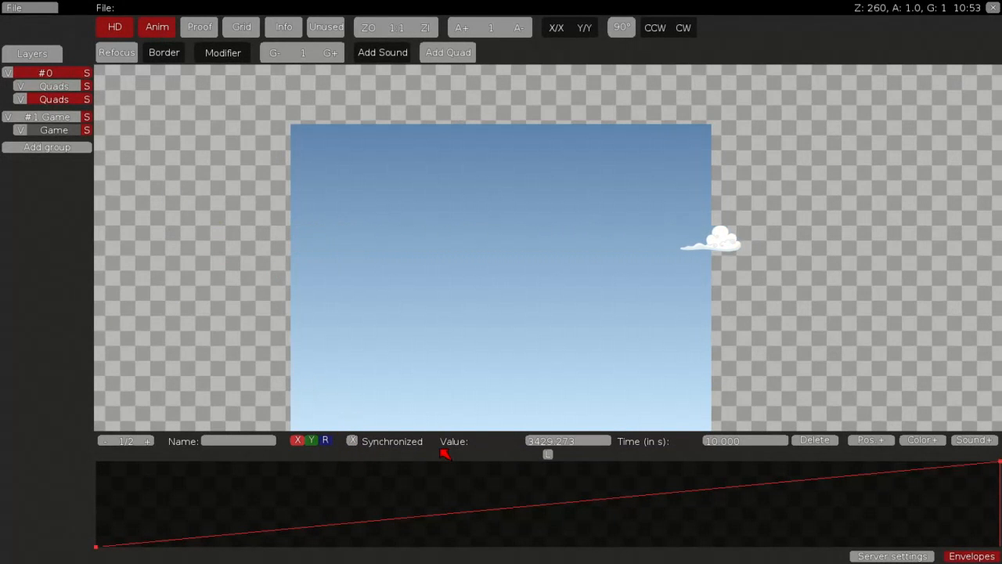
Step: Close the envelope editor to view the animated cloud on the full map
{"action": "left_click", "coordinate": [973, 550]}
{"action": "left_click", "coordinate": [974, 555]}
{"action": "left_click", "coordinate": [976, 556]}
{"action": "left_click", "coordinate": [976, 557]}
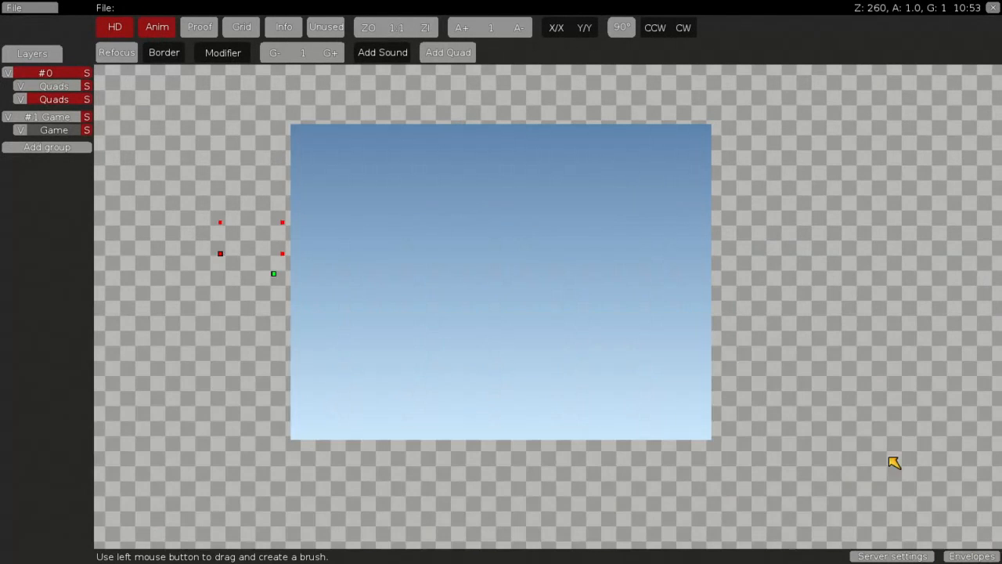
{"action": "scroll", "coordinate": [552, 248], "scroll_direction": "down", "scroll_amount": 3}
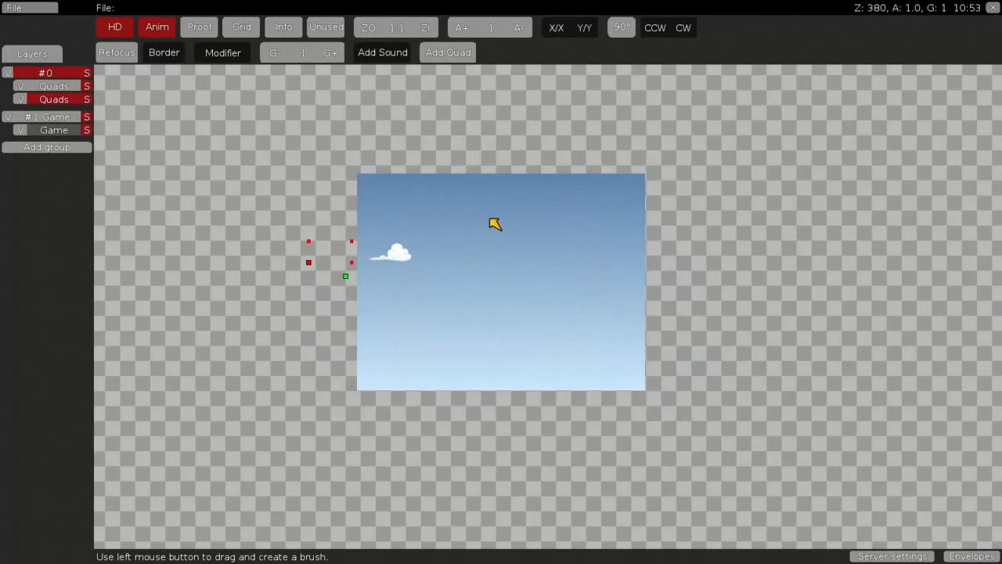
Step: Grab the animated cloud quad as a brush and place many copies at varied heights beside and over the sky
{"action": "scroll", "coordinate": [495, 223], "scroll_direction": "up", "scroll_amount": 3}
{"action": "scroll", "coordinate": [373, 166], "scroll_direction": "down", "scroll_amount": 1}
{"action": "scroll", "coordinate": [435, 251], "scroll_direction": "down", "scroll_amount": 3}
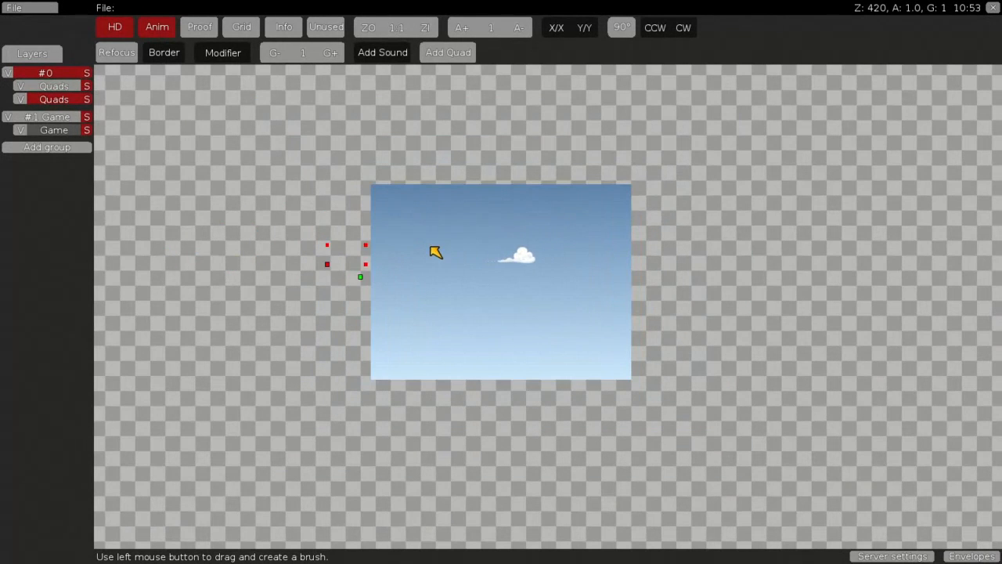
{"action": "scroll", "coordinate": [431, 218], "scroll_direction": "up", "scroll_amount": 3}
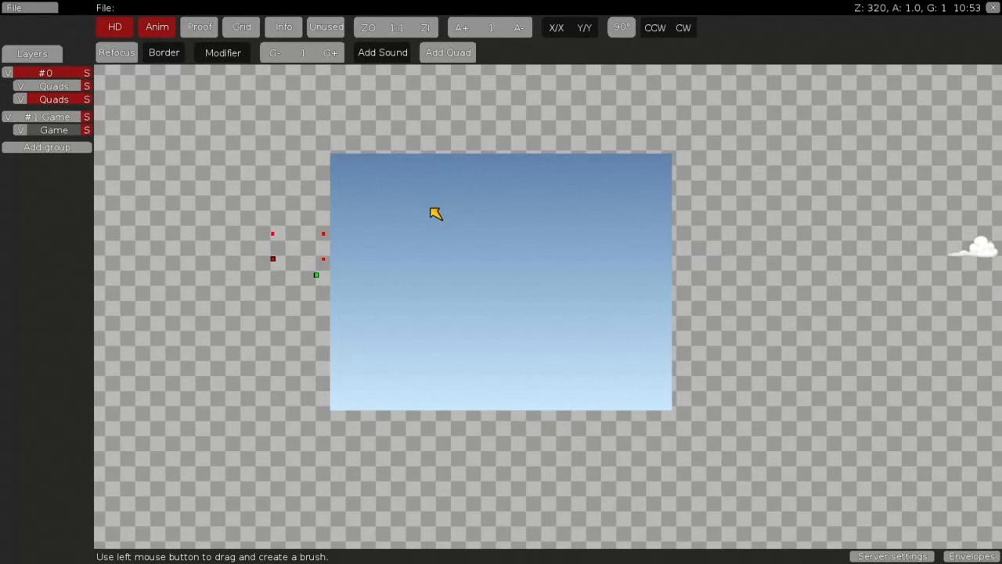
{"action": "scroll", "coordinate": [436, 213], "scroll_direction": "down", "scroll_amount": 3}
{"action": "mouse_move", "coordinate": [286, 175]}
{"action": "left_mouse_down"}
{"action": "mouse_move", "coordinate": [683, 364]}
{"action": "mouse_move", "coordinate": [663, 380]}
{"action": "mouse_move", "coordinate": [485, 206]}
{"action": "left_mouse_up"}
{"action": "left_click_drag", "start_coordinate": [309, 155], "coordinate": [310, 157]}
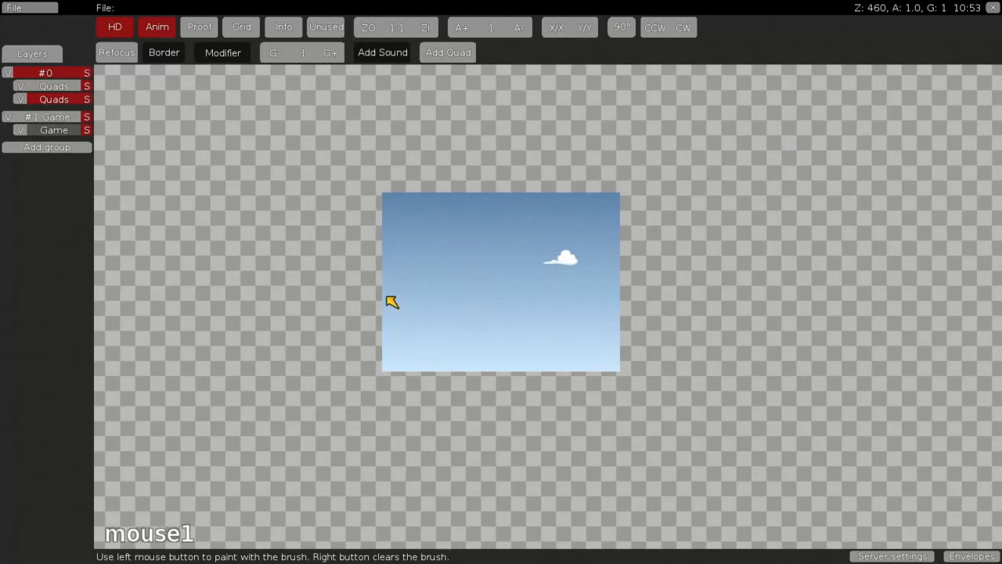
{"action": "left_click", "coordinate": [134, 226]}
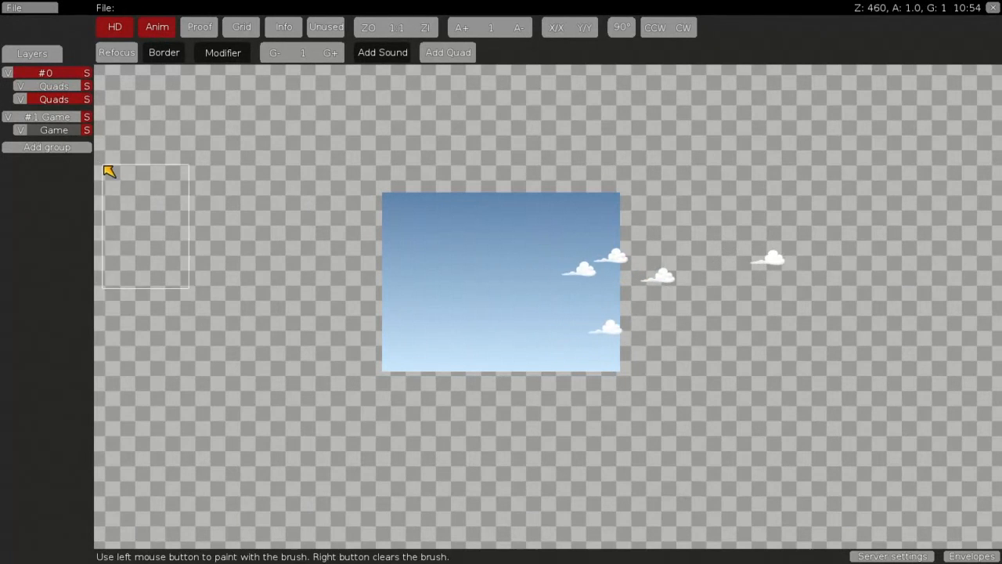
{"action": "left_click", "coordinate": [118, 126]}
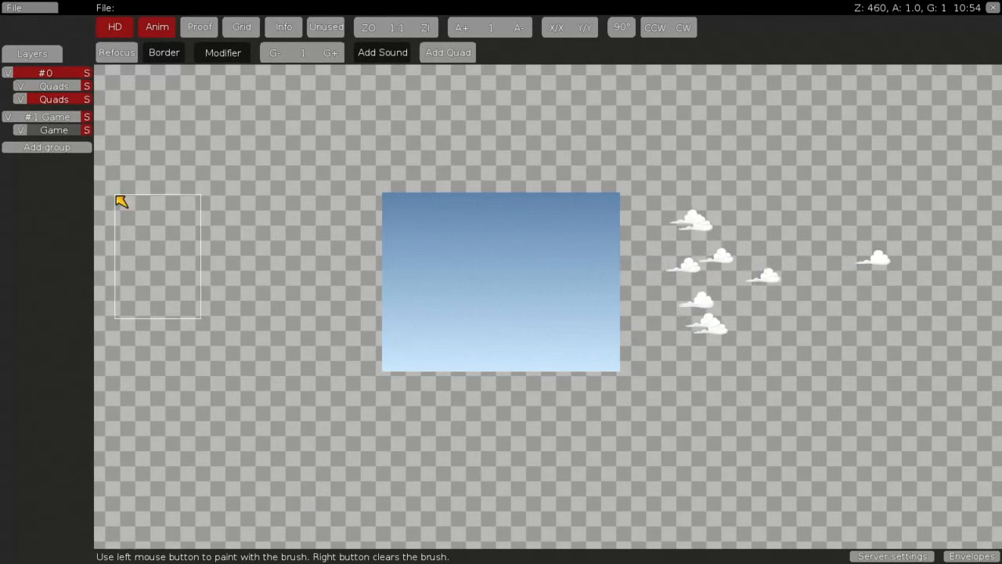
{"action": "left_click", "coordinate": [371, 154]}
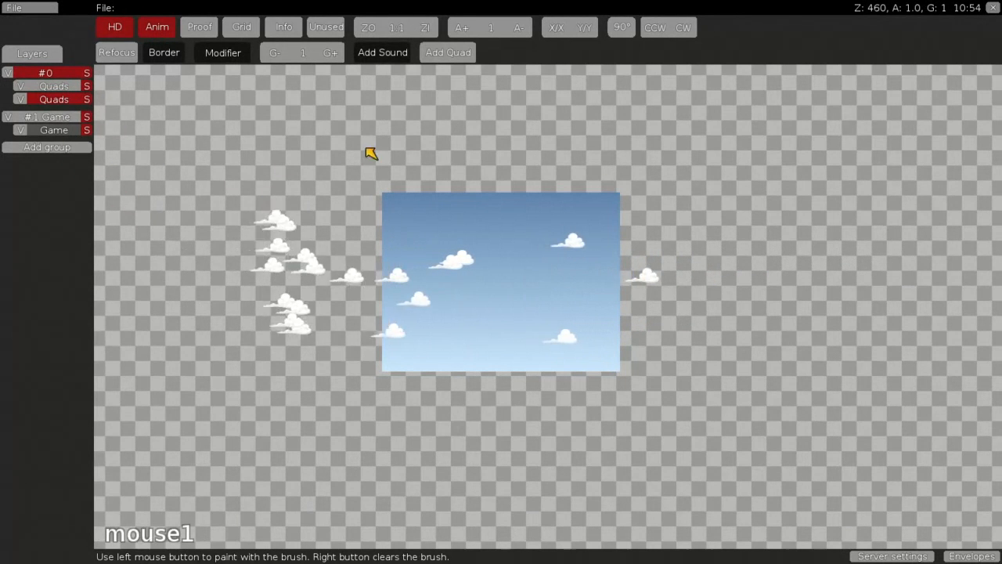
{"action": "left_click", "coordinate": [392, 152]}
{"action": "right_click_drag", "start_coordinate": [424, 271], "coordinate": [371, 363]}
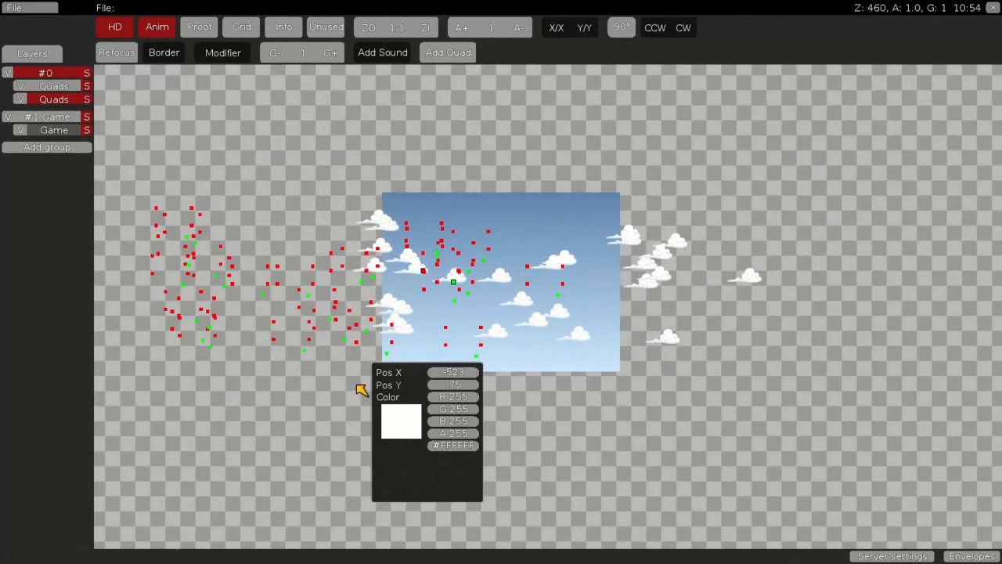
{"action": "left_click", "coordinate": [271, 431]}
Step: Examine how the copied clouds travel across the sky along the shared position envelope
{"action": "scroll", "coordinate": [289, 416], "scroll_direction": "down", "scroll_amount": 3}
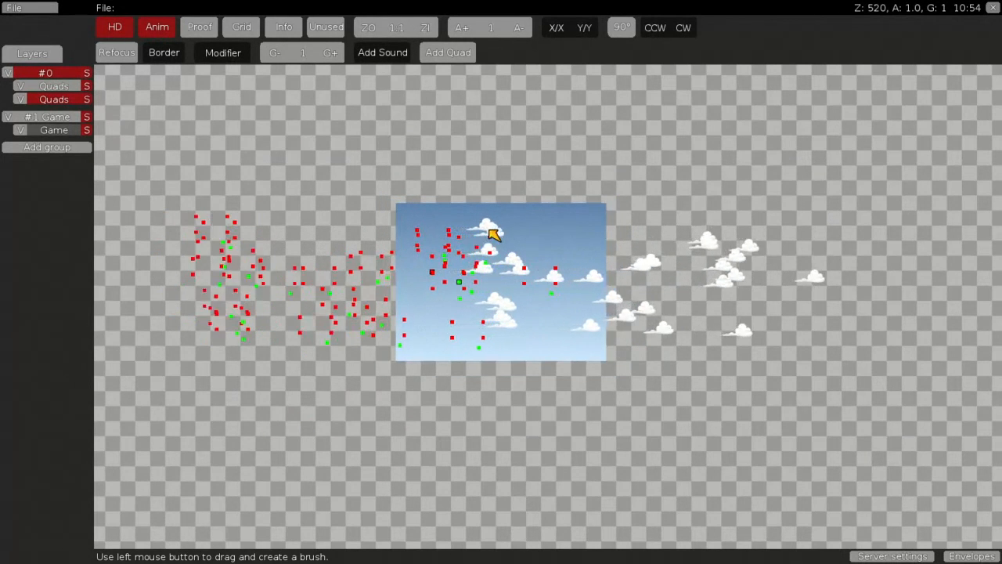
{"action": "scroll", "coordinate": [493, 233], "scroll_direction": "up", "scroll_amount": 6}
{"action": "scroll", "coordinate": [496, 264], "scroll_direction": "down", "scroll_amount": 6}
{"action": "scroll", "coordinate": [493, 298], "scroll_direction": "up", "scroll_amount": 1}
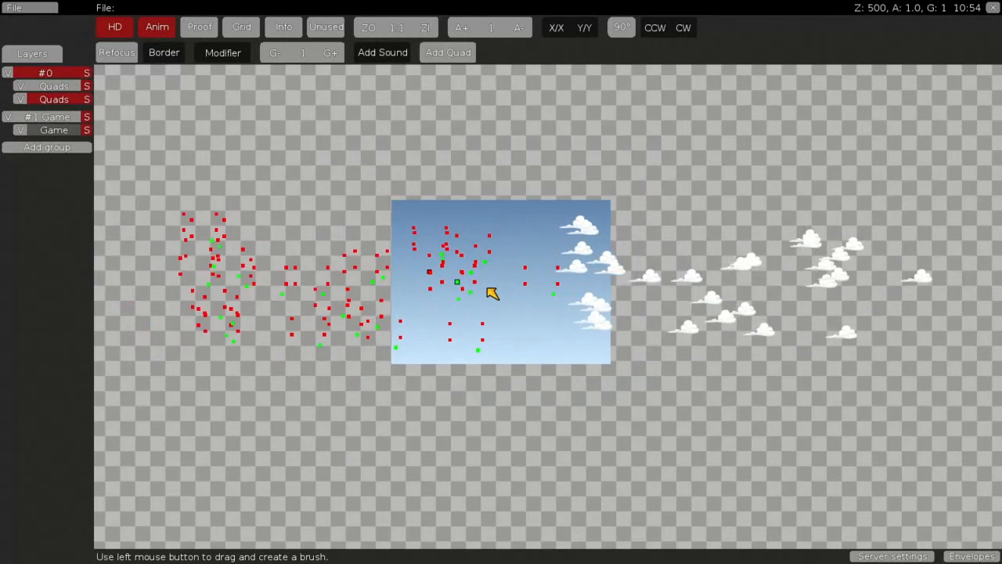
{"action": "scroll", "coordinate": [492, 292], "scroll_direction": "down", "scroll_amount": 4}
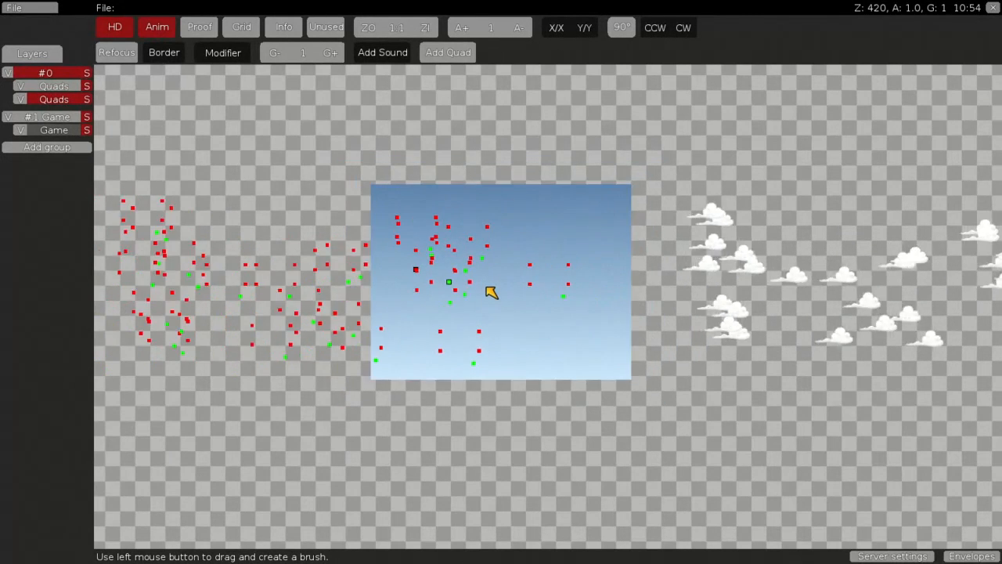
{"action": "scroll", "coordinate": [481, 264], "scroll_direction": "down", "scroll_amount": 7}
{"action": "scroll", "coordinate": [477, 240], "scroll_direction": "up", "scroll_amount": 6}
{"action": "scroll", "coordinate": [476, 239], "scroll_direction": "down", "scroll_amount": 8}
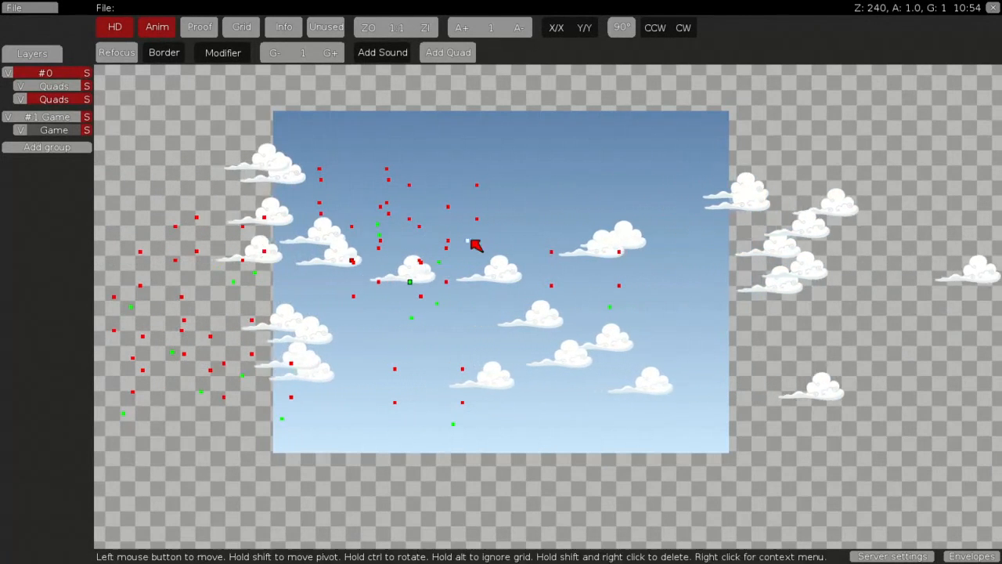
{"action": "scroll", "coordinate": [475, 245], "scroll_direction": "down", "scroll_amount": 6}
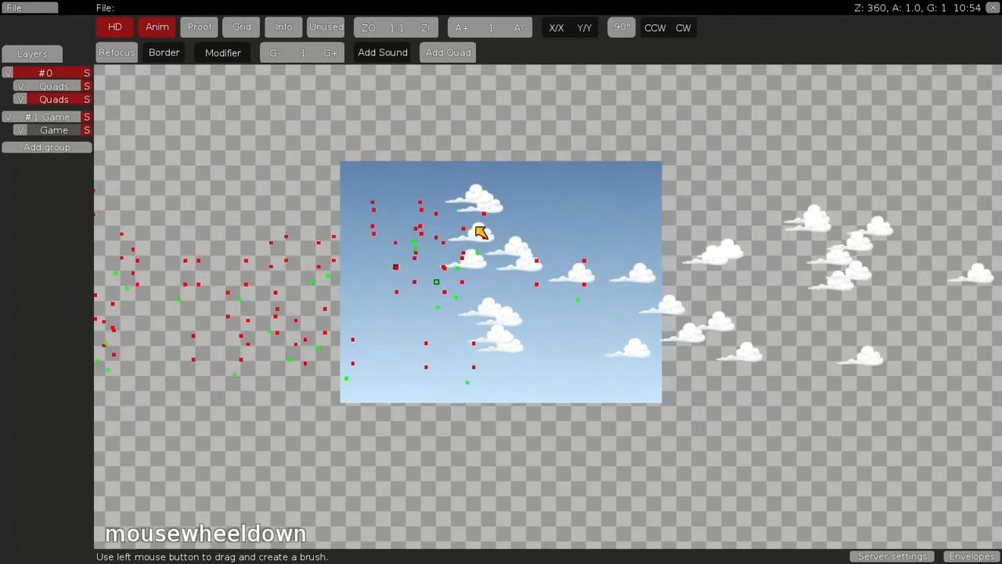
{"action": "scroll", "coordinate": [481, 232], "scroll_direction": "up", "scroll_amount": 2}
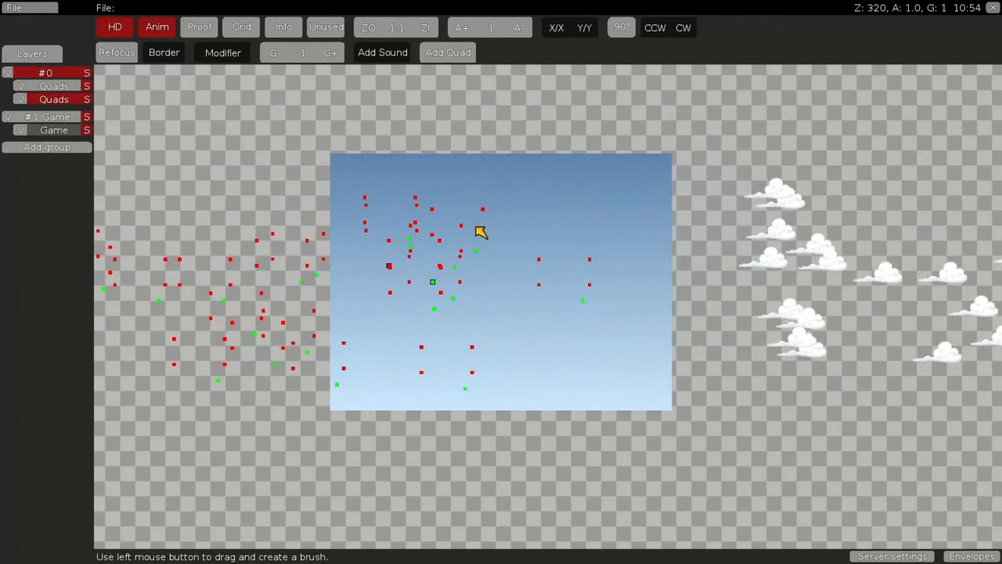
{"action": "scroll", "coordinate": [481, 233], "scroll_direction": "down", "scroll_amount": 3}
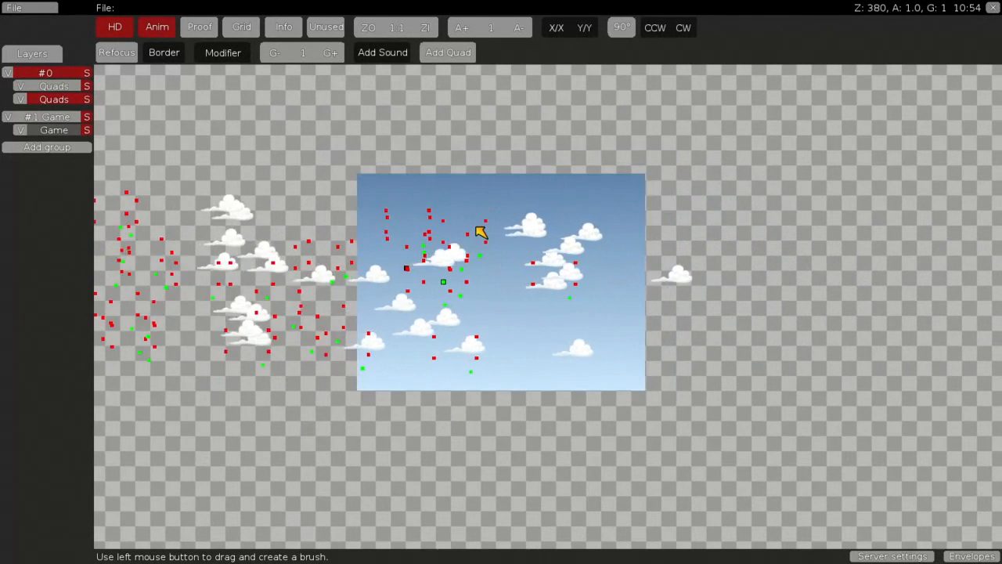
{"action": "scroll", "coordinate": [544, 227], "scroll_direction": "down", "scroll_amount": 4}
{"action": "scroll", "coordinate": [631, 219], "scroll_direction": "down", "scroll_amount": 4}
{"action": "scroll", "coordinate": [632, 220], "scroll_direction": "up", "scroll_amount": 8}
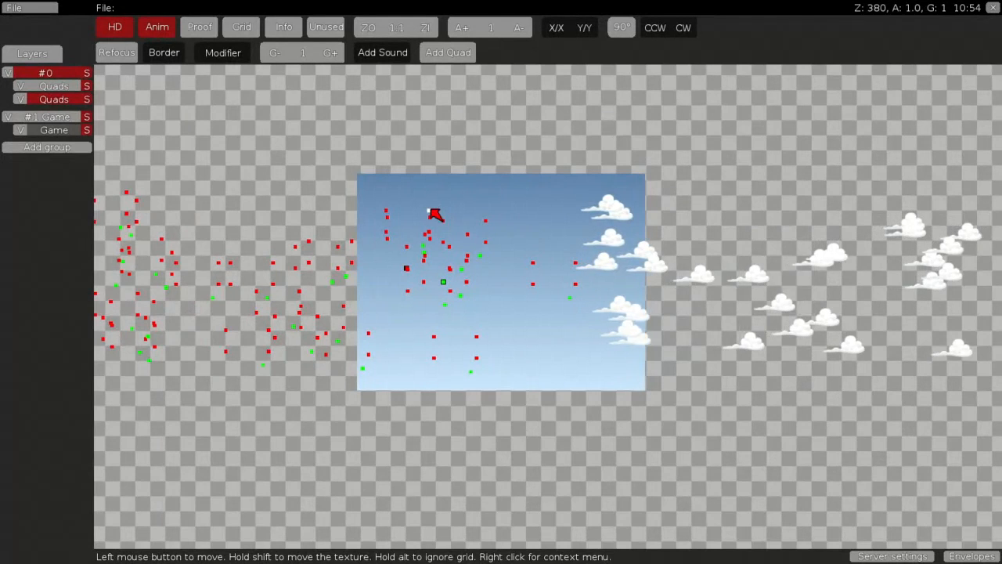
{"action": "scroll", "coordinate": [488, 258], "scroll_direction": "up", "scroll_amount": 2}
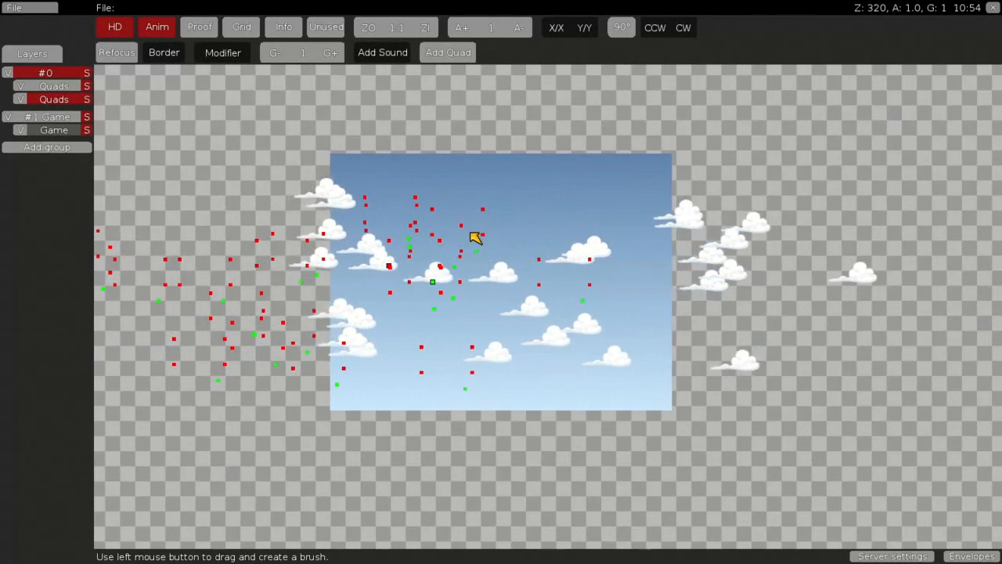
Step: Move one cloud quad from over the sky to the upper edge of the cloud group outside its left side
{"action": "scroll", "coordinate": [485, 258], "scroll_direction": "up", "scroll_amount": 4}
{"action": "left_click", "coordinate": [357, 223]}
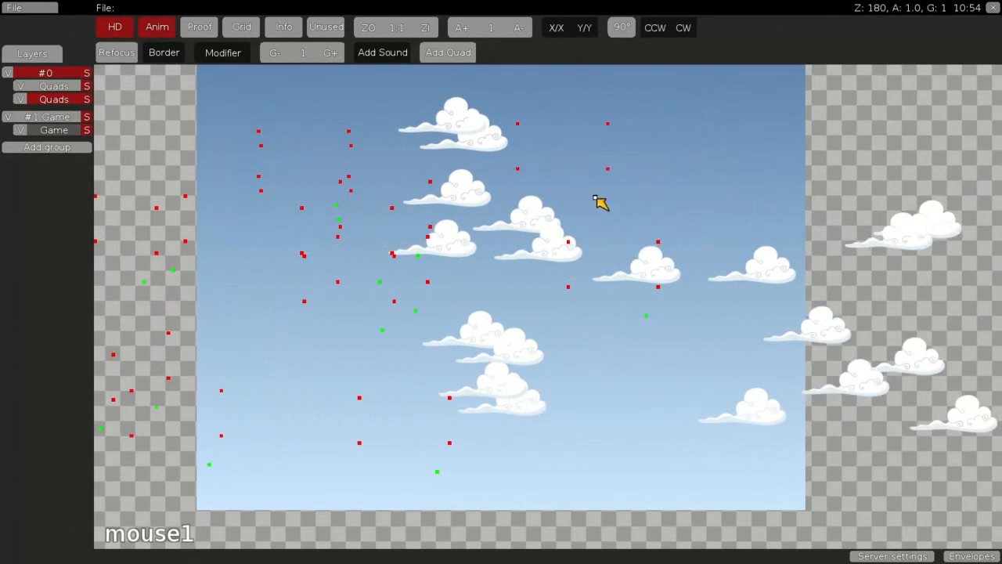
{"action": "scroll", "coordinate": [404, 162], "scroll_direction": "down", "scroll_amount": 3}
{"action": "left_click_drag", "start_coordinate": [420, 238], "coordinate": [156, 235]}
{"action": "scroll", "coordinate": [477, 211], "scroll_direction": "down", "scroll_amount": 2}
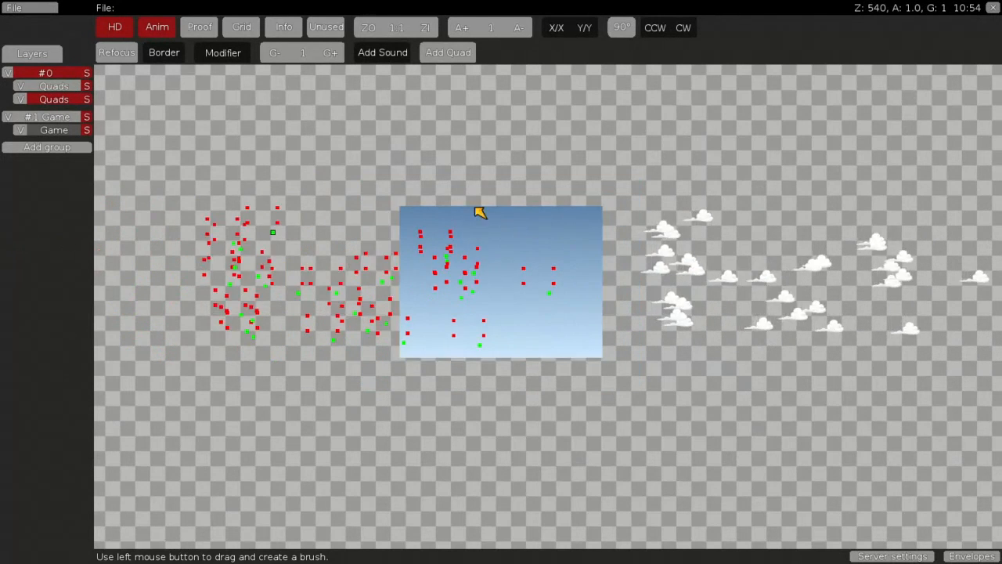
{"action": "scroll", "coordinate": [465, 245], "scroll_direction": "up", "scroll_amount": 1}
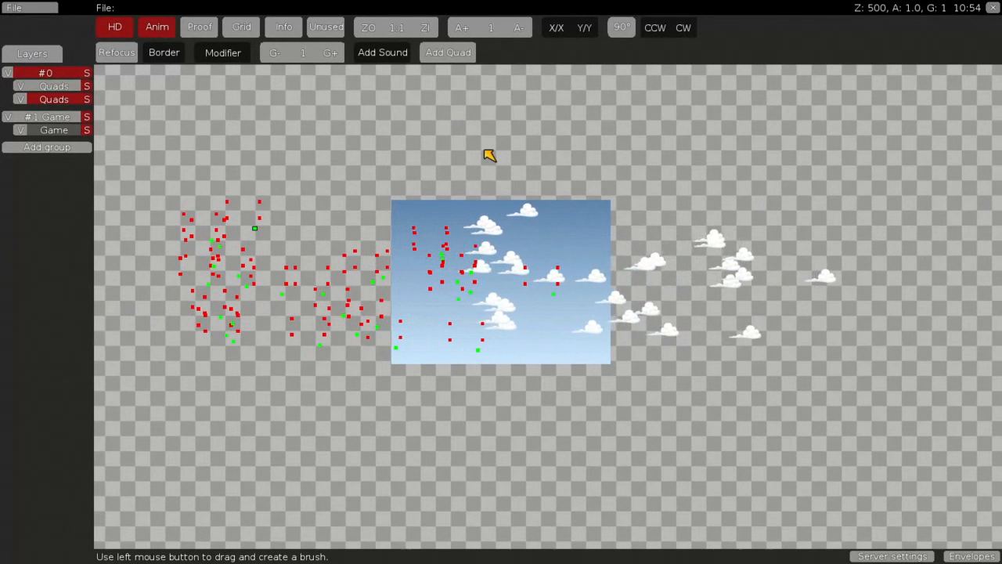
{"action": "scroll", "coordinate": [488, 155], "scroll_direction": "down", "scroll_amount": 1}
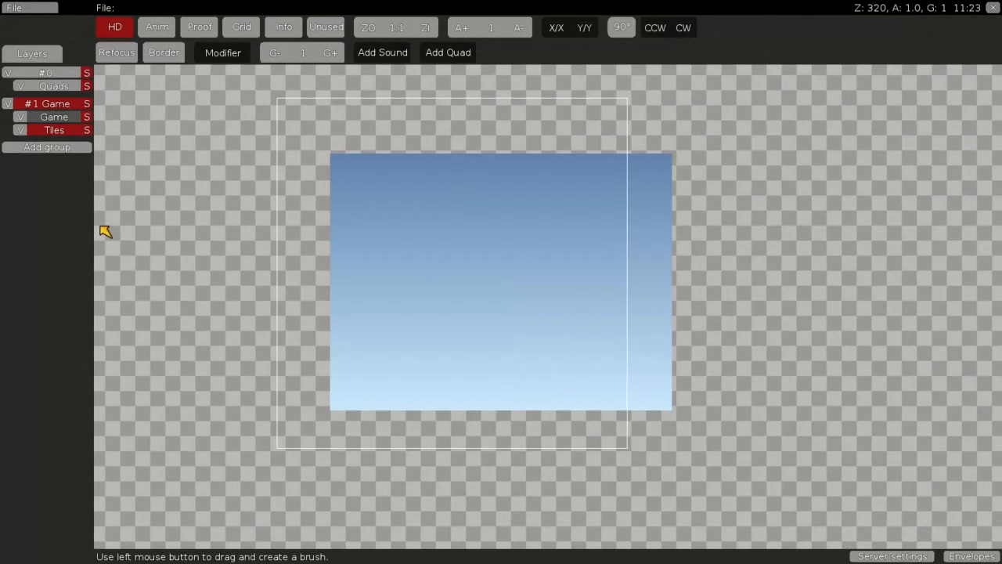
Step: Switch from layer to image management and open the Add Image dialog
{"action": "left_click", "coordinate": [35, 54]}
{"action": "right_click", "coordinate": [63, 107]}
{"action": "left_click", "coordinate": [109, 158]}
{"action": "left_click", "coordinate": [35, 54]}
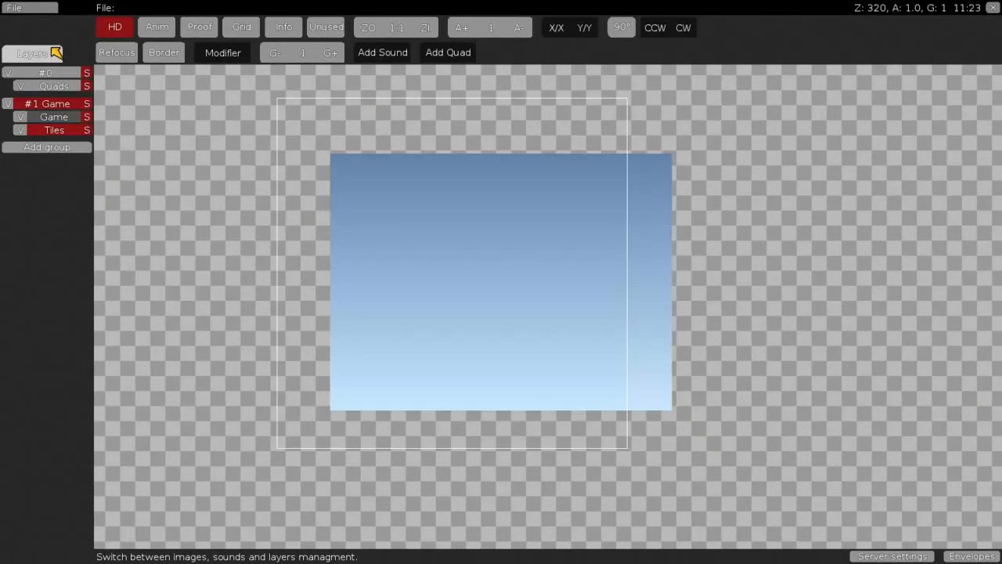
{"action": "left_click", "coordinate": [34, 54]}
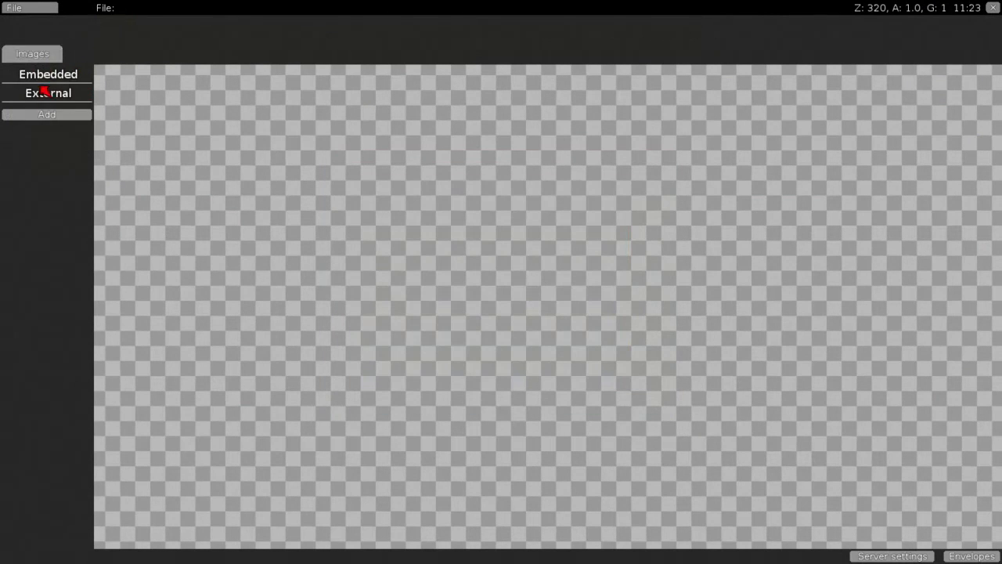
{"action": "left_click", "coordinate": [47, 115]}
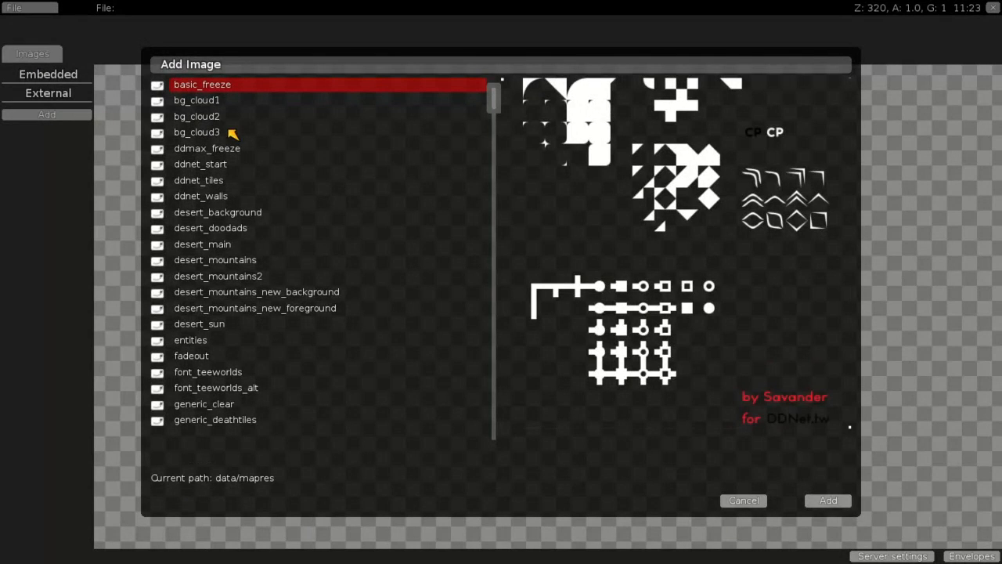
Step: Preview several mapres images, including desert_sun and bg_cloud2, and add basic_freeze as an external image
{"action": "scroll", "coordinate": [235, 211], "scroll_direction": "down", "scroll_amount": 2}
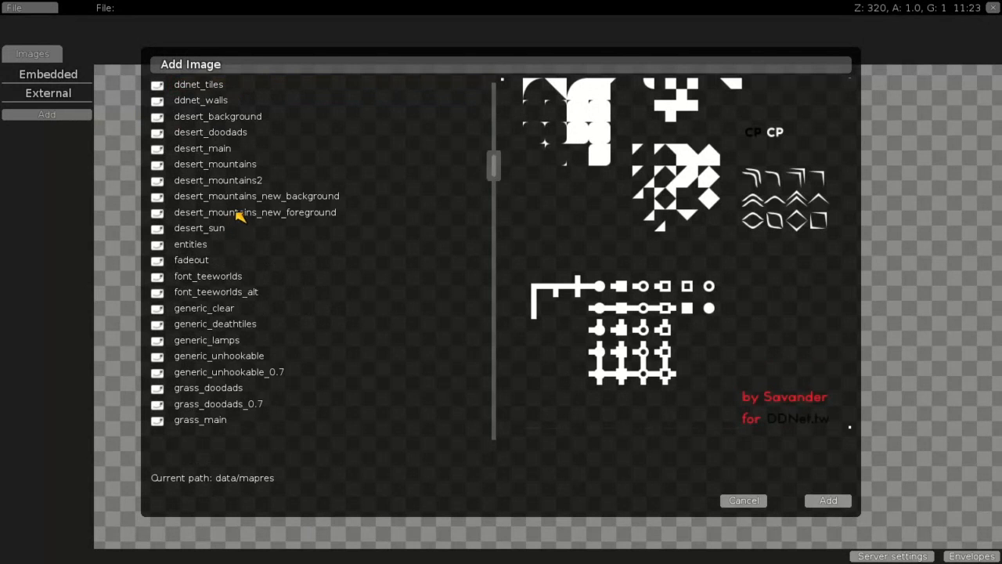
{"action": "left_click", "coordinate": [219, 229]}
{"action": "scroll", "coordinate": [221, 229], "scroll_direction": "up", "scroll_amount": 2}
{"action": "scroll", "coordinate": [224, 230], "scroll_direction": "down", "scroll_amount": 10}
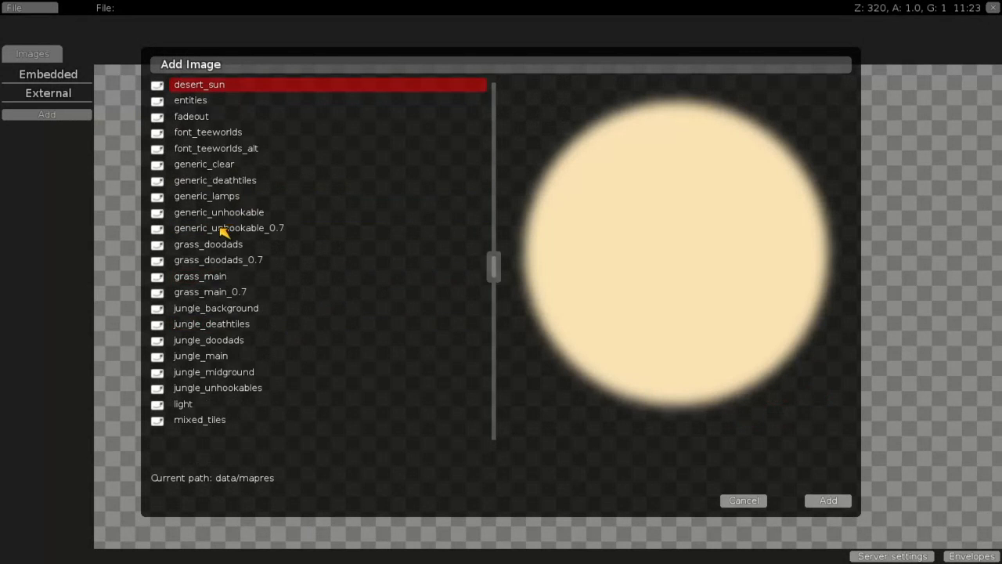
{"action": "left_click", "coordinate": [224, 292]}
{"action": "left_click", "coordinate": [226, 276]}
{"action": "scroll", "coordinate": [239, 235], "scroll_direction": "up", "scroll_amount": 8}
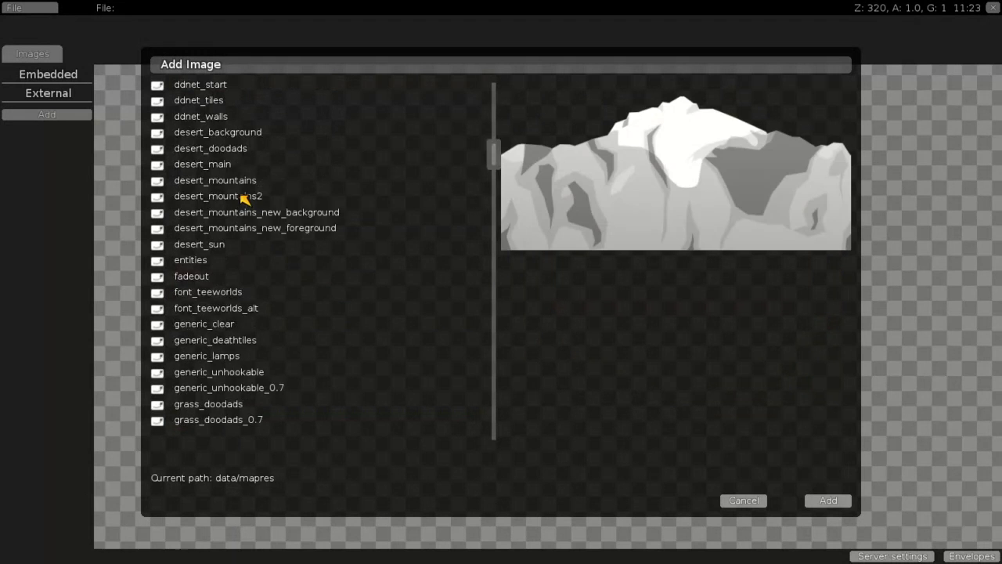
{"action": "left_click", "coordinate": [248, 197]}
{"action": "scroll", "coordinate": [246, 188], "scroll_direction": "up", "scroll_amount": 2}
{"action": "left_click", "coordinate": [246, 184]}
{"action": "left_click", "coordinate": [219, 149]}
{"action": "left_click", "coordinate": [215, 117]}
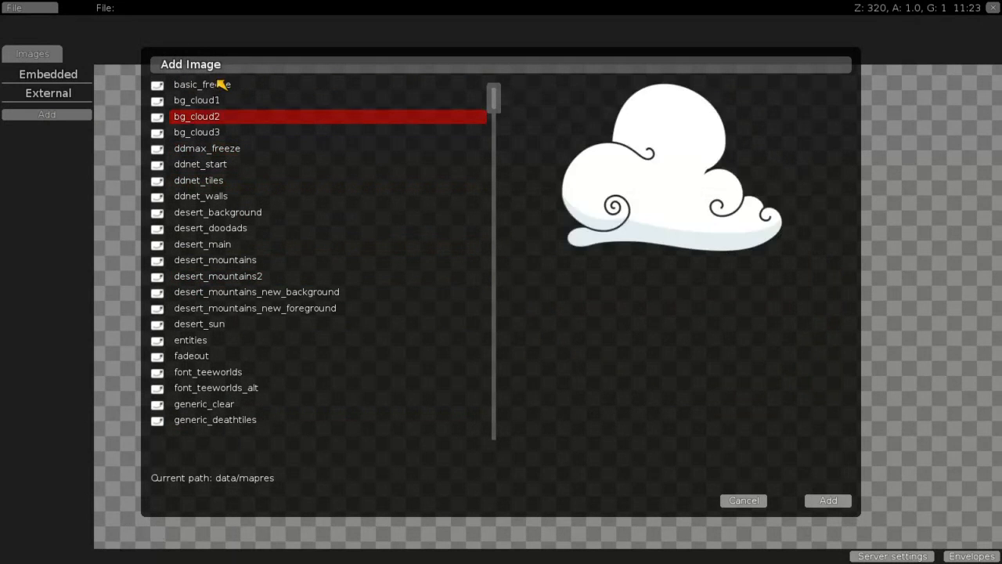
{"action": "left_click", "coordinate": [222, 85]}
{"action": "double_click", "coordinate": [227, 85]}
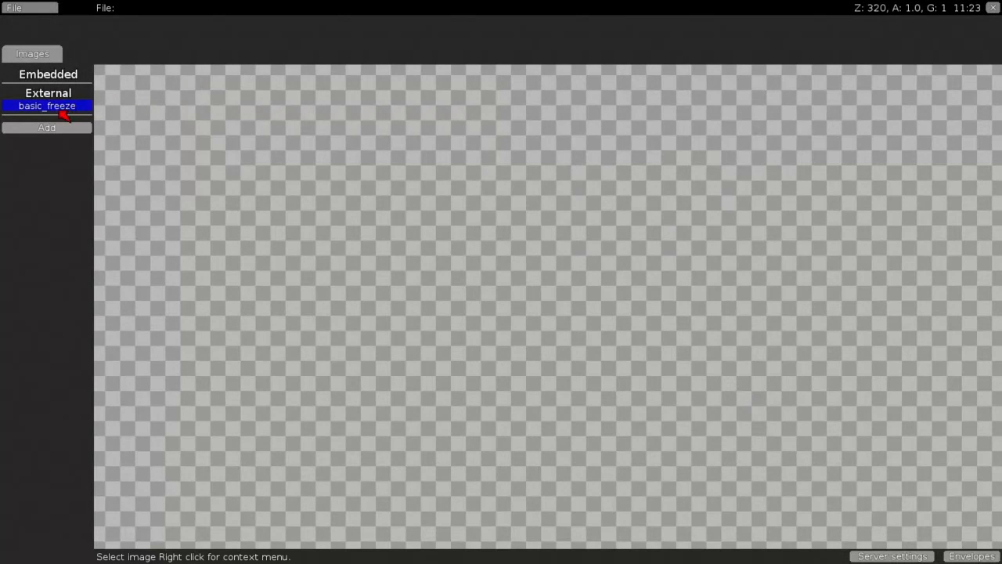
Step: Embed the basic_freeze image in the map and return to the layer management
{"action": "right_click", "coordinate": [61, 107]}
{"action": "left_click", "coordinate": [95, 122]}
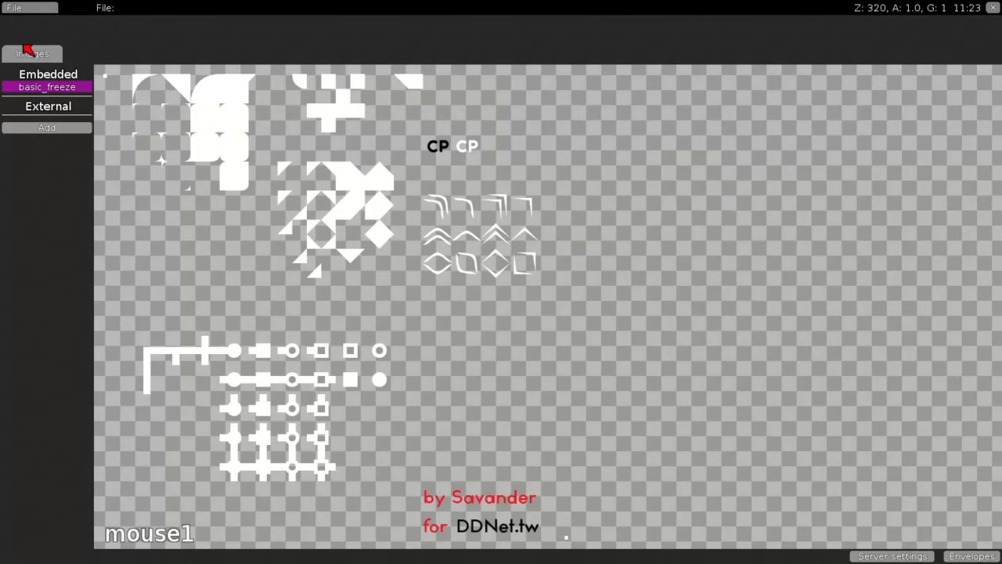
{"action": "left_click", "coordinate": [28, 51]}
{"action": "left_click", "coordinate": [40, 52]}
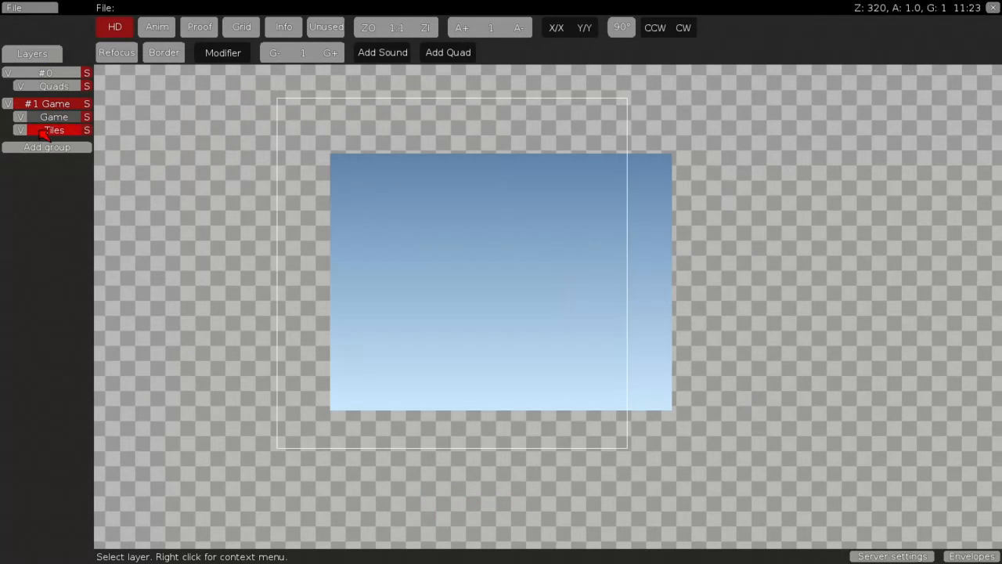
Step: Assign the basic_freeze image to the Tiles layer in the Game group
{"action": "right_click", "coordinate": [59, 111]}
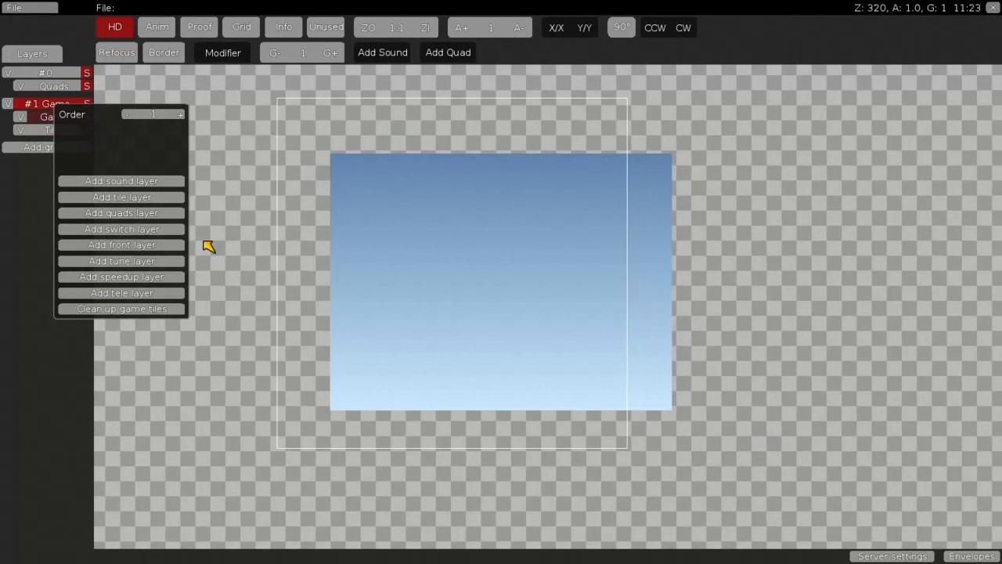
{"action": "left_click", "coordinate": [213, 187]}
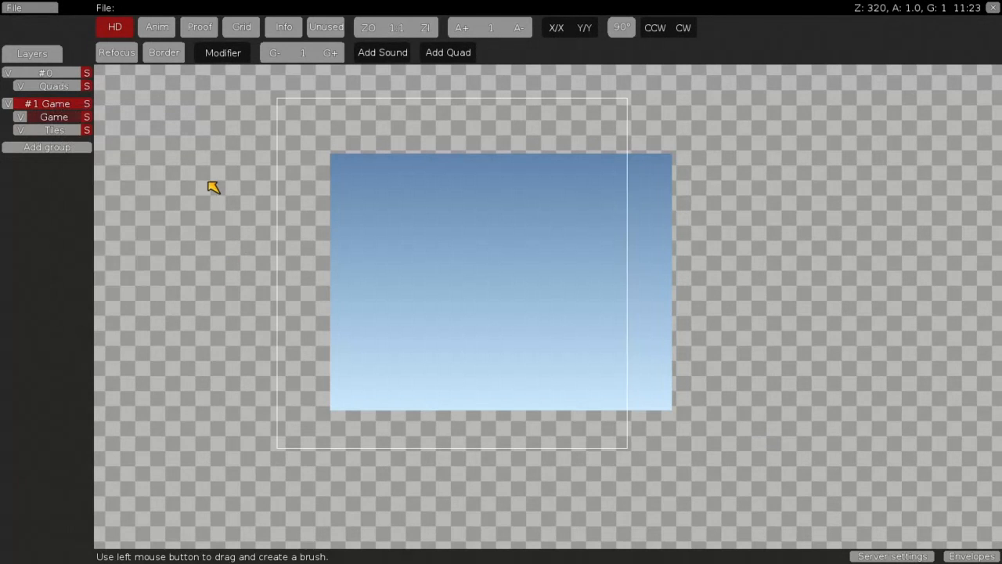
{"action": "right_click", "coordinate": [53, 131]}
{"action": "left_click", "coordinate": [123, 227]}
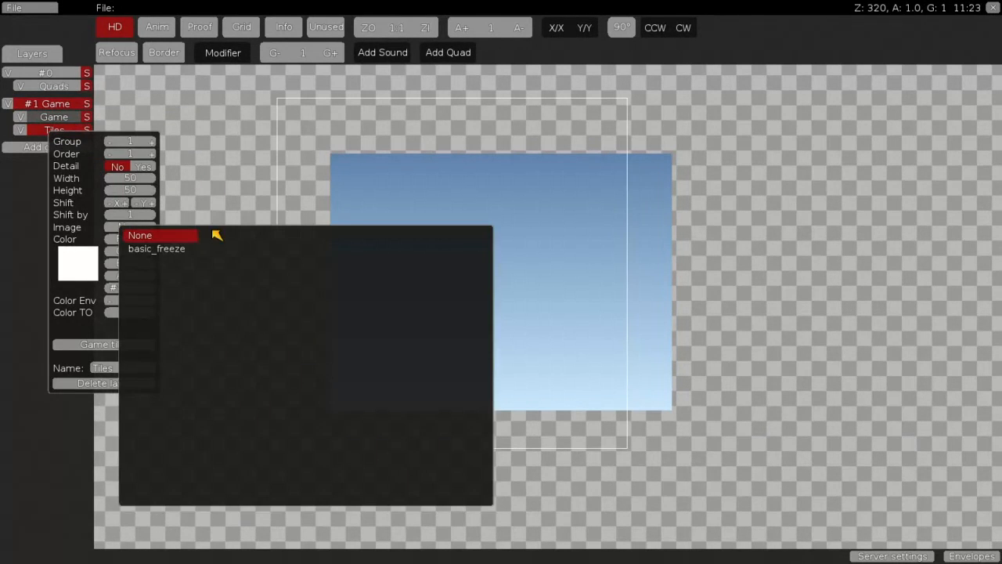
{"action": "left_click", "coordinate": [170, 249]}
Step: Pick a brush from the basic_freeze tileset and paint a freehand white area over the upper part of the sky
{"action": "key", "text": "space"}
{"action": "left_click_drag", "start_coordinate": [232, 100], "coordinate": [235, 102]}
{"action": "scroll", "coordinate": [463, 193], "scroll_direction": "down", "scroll_amount": 2}
{"action": "mouse_move", "coordinate": [311, 167]}
{"action": "left_mouse_down"}
{"action": "mouse_move", "coordinate": [533, 172]}
{"action": "mouse_move", "coordinate": [388, 222]}
{"action": "mouse_move", "coordinate": [432, 212]}
{"action": "left_mouse_up"}
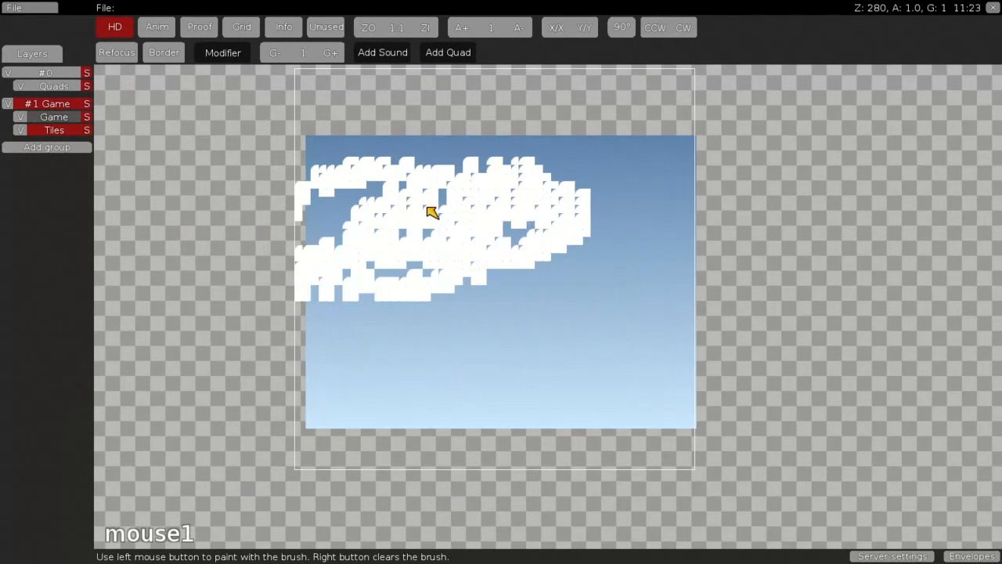
{"action": "mouse_move", "coordinate": [314, 209]}
{"action": "left_mouse_down"}
{"action": "mouse_move", "coordinate": [396, 226]}
{"action": "mouse_move", "coordinate": [404, 199]}
{"action": "left_mouse_up"}
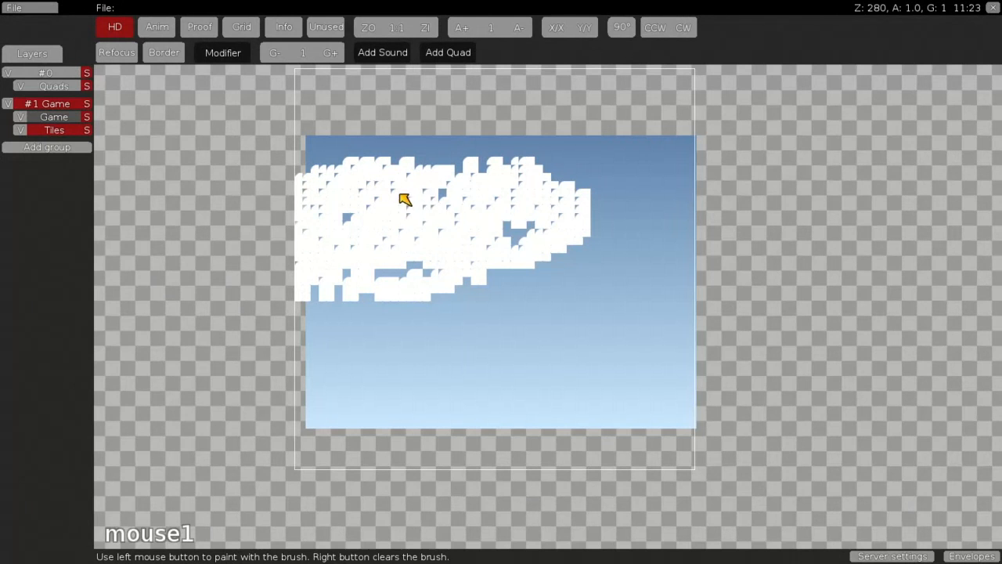
Step: Extend the freehand white tile area to the right and downwards on the Tiles layer, then clear the brush
{"action": "mouse_move", "coordinate": [410, 235]}
{"action": "left_mouse_down"}
{"action": "mouse_move", "coordinate": [394, 248]}
{"action": "mouse_move", "coordinate": [523, 203]}
{"action": "mouse_move", "coordinate": [660, 262]}
{"action": "left_mouse_up"}
{"action": "scroll", "coordinate": [660, 261], "scroll_direction": "down", "scroll_amount": 4}
{"action": "scroll", "coordinate": [495, 326], "scroll_direction": "up", "scroll_amount": 7}
{"action": "right_click", "coordinate": [548, 332]}
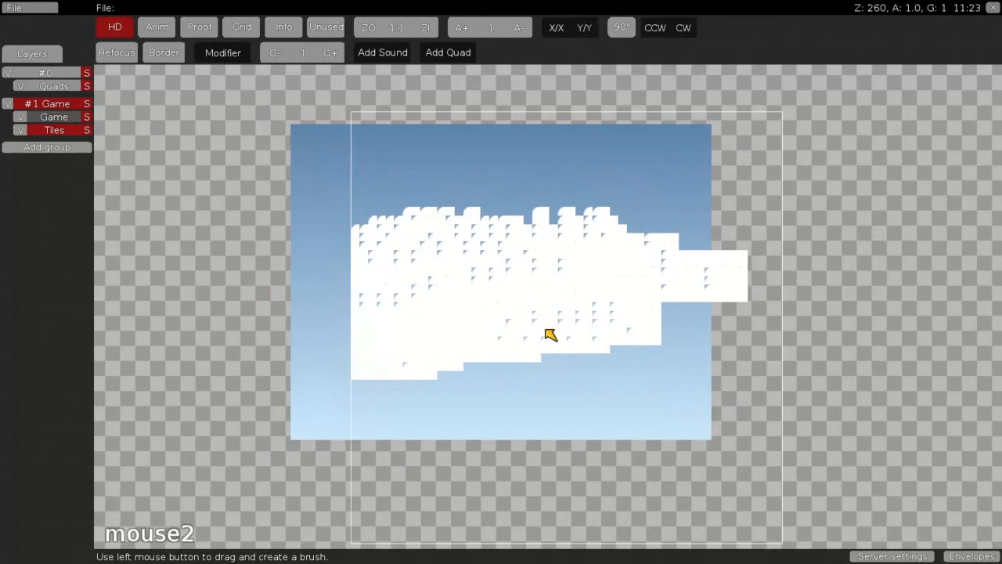
Step: Pick the freeze tile on the Game layer and paint it freehand over the lower sky and across the white area
{"action": "key", "text": "space"}
{"action": "left_click", "coordinate": [380, 78]}
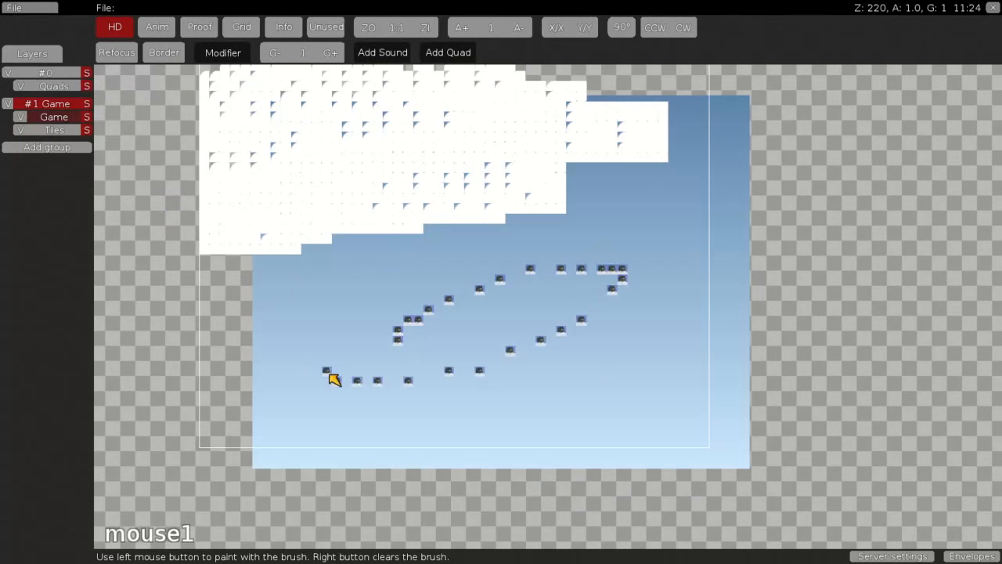
{"action": "scroll", "coordinate": [598, 311], "scroll_direction": "up", "scroll_amount": 3}
{"action": "middle_click_drag", "start_coordinate": [671, 368], "coordinate": [708, 418]}
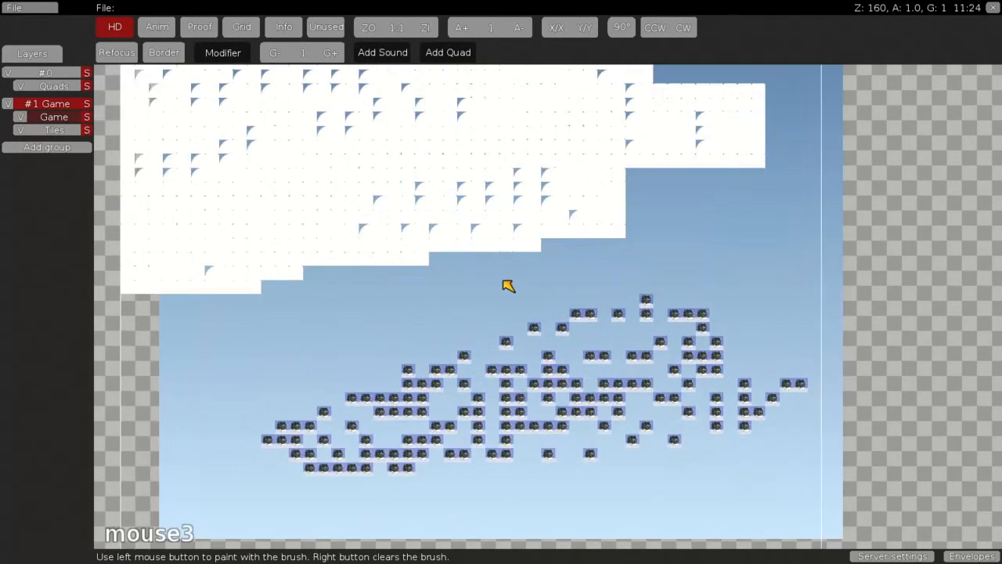
{"action": "middle_click_drag", "start_coordinate": [502, 281], "coordinate": [589, 434]}
{"action": "scroll", "coordinate": [526, 331], "scroll_direction": "down", "scroll_amount": 4}
{"action": "scroll", "coordinate": [526, 331], "scroll_direction": "down", "scroll_amount": 5}
{"action": "mouse_move", "coordinate": [503, 304]}
{"action": "left_mouse_down"}
{"action": "mouse_move", "coordinate": [420, 329]}
{"action": "mouse_move", "coordinate": [402, 302]}
{"action": "left_mouse_up"}
{"action": "scroll", "coordinate": [403, 302], "scroll_direction": "down", "scroll_amount": 1}
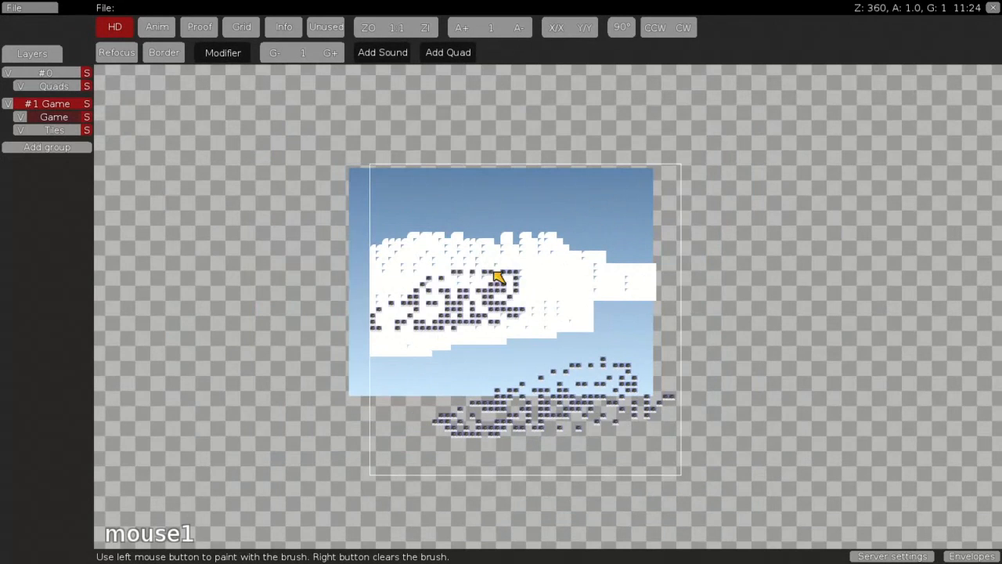
{"action": "scroll", "coordinate": [406, 323], "scroll_direction": "up", "scroll_amount": 6}
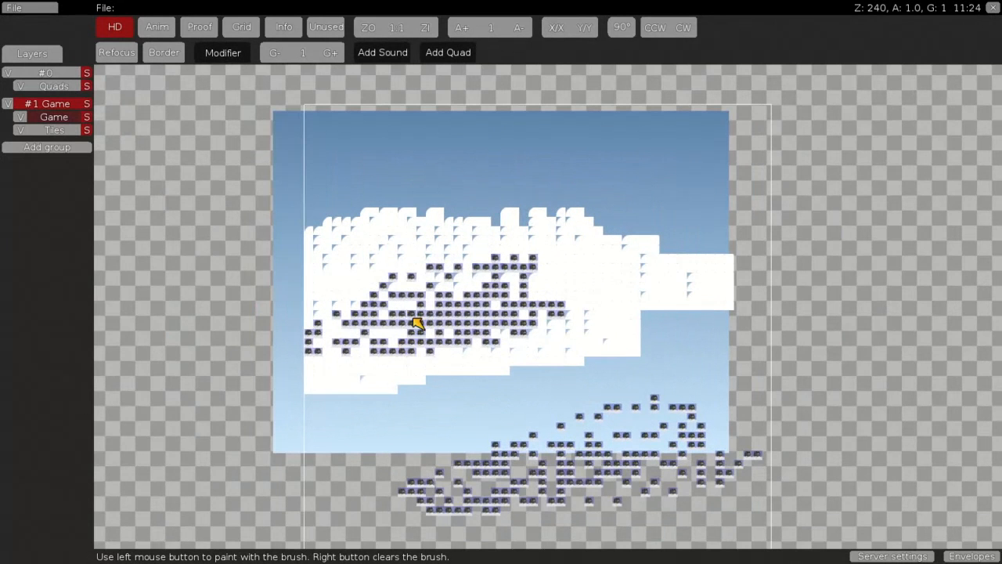
Step: Clean up the game tiles of the Game group twice to try it on the freeze tiles
{"action": "right_click", "coordinate": [69, 108]}
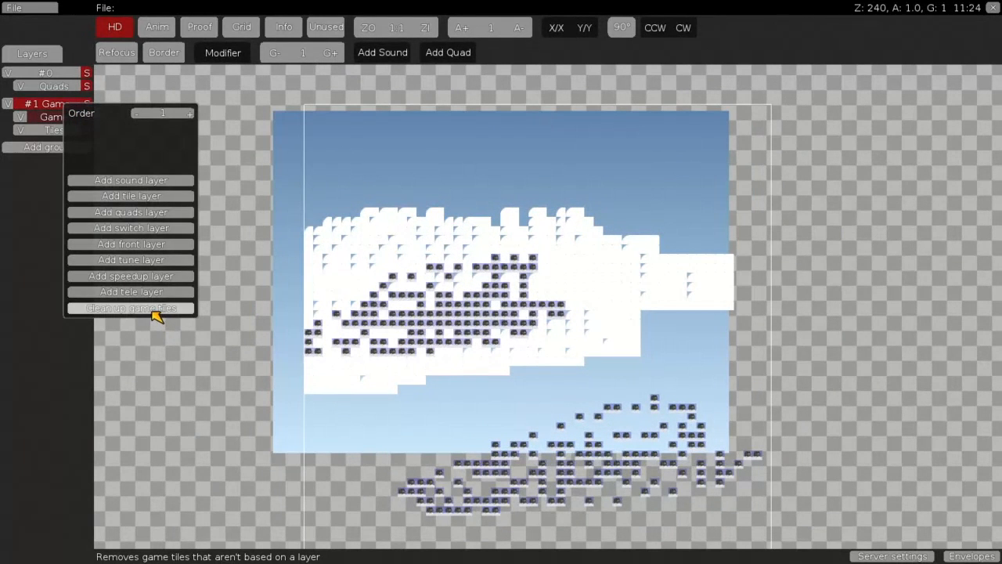
{"action": "left_click", "coordinate": [154, 309]}
{"action": "middle_click_drag", "start_coordinate": [367, 338], "coordinate": [213, 264]}
{"action": "right_click", "coordinate": [68, 105]}
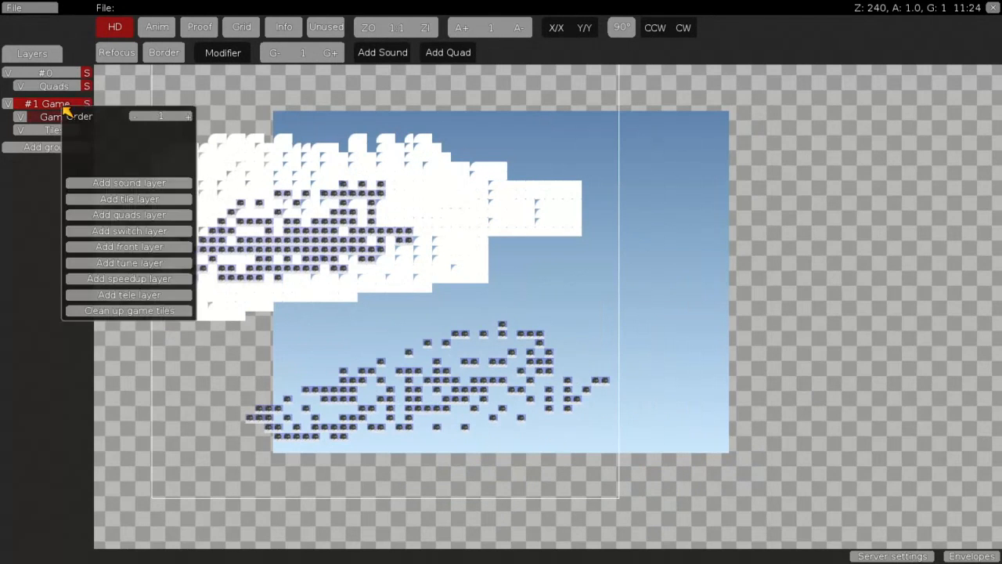
{"action": "left_click", "coordinate": [161, 317]}
{"action": "scroll", "coordinate": [381, 316], "scroll_direction": "up", "scroll_amount": 2}
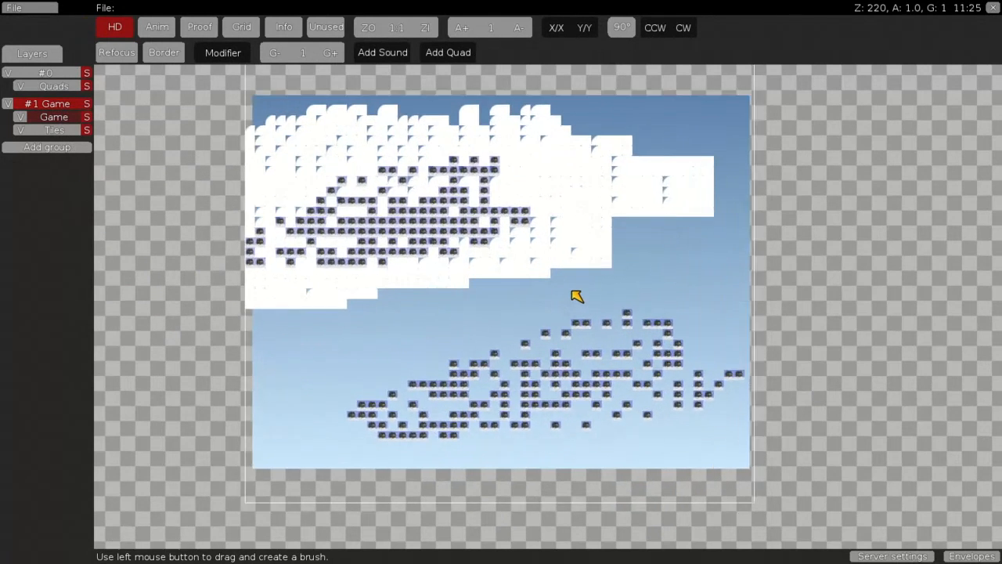
Step: Paint solid grey tiles freehand along the white area's lower edge on the Game layer and clean up the game tiles
{"action": "key", "text": "space"}
{"action": "left_click", "coordinate": [179, 142]}
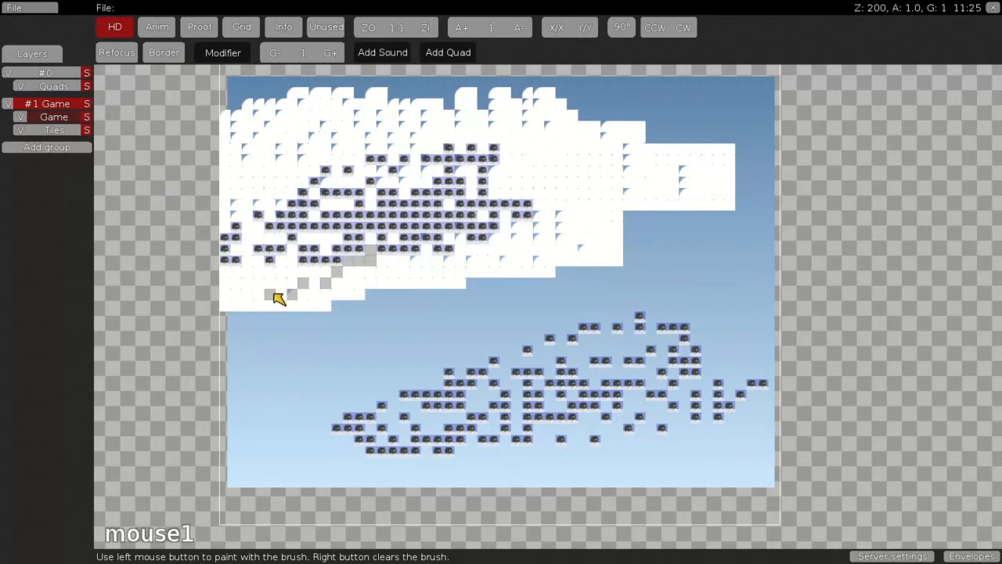
{"action": "right_click", "coordinate": [241, 260]}
{"action": "right_click", "coordinate": [67, 108]}
{"action": "left_click", "coordinate": [111, 317]}
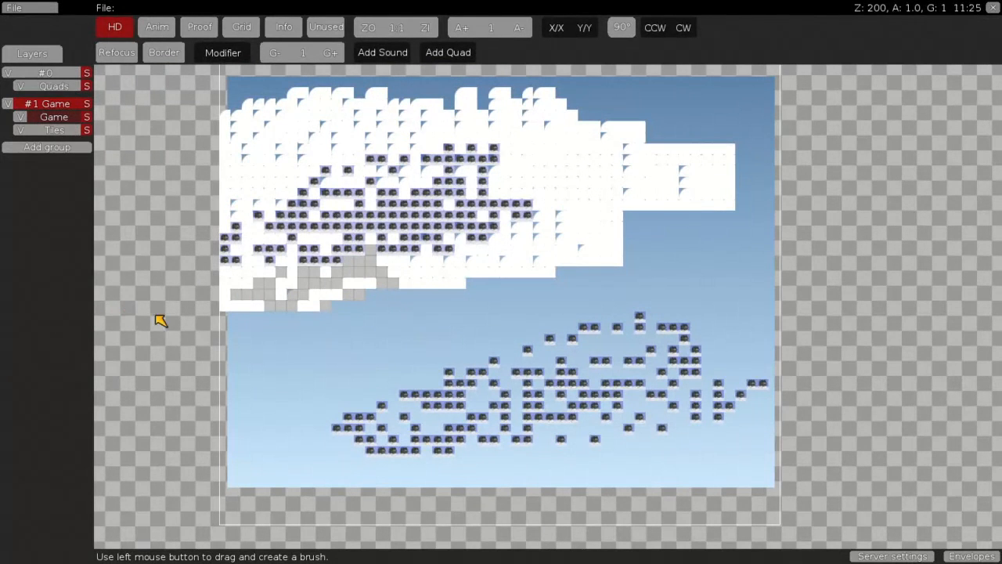
Step: Paint red crossed-out-hook tiles across the white area's lower edge and into the sky, then clean up the game tiles
{"action": "key", "text": "space"}
{"action": "left_click", "coordinate": [197, 73]}
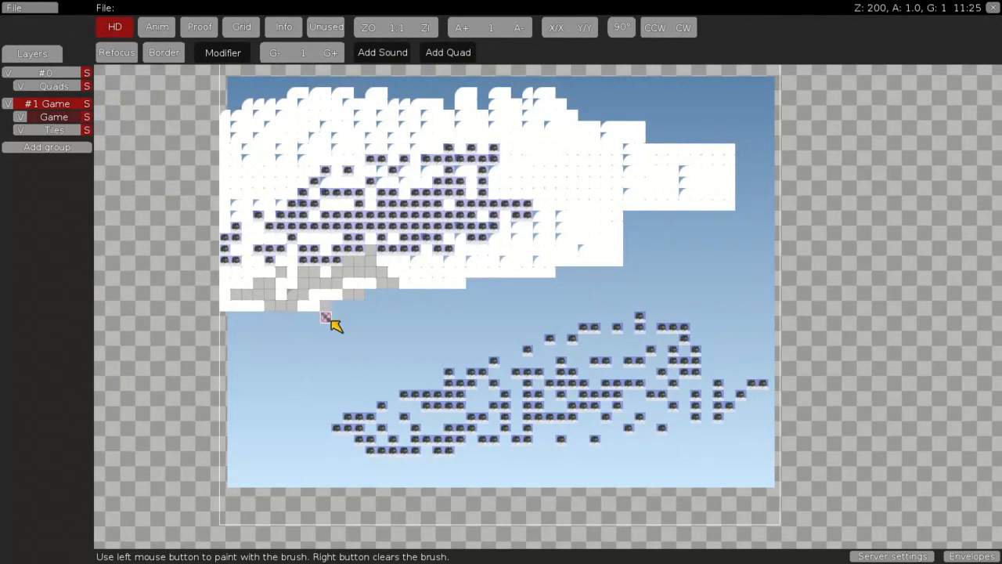
{"action": "left_click_drag", "start_coordinate": [492, 275], "coordinate": [196, 243]}
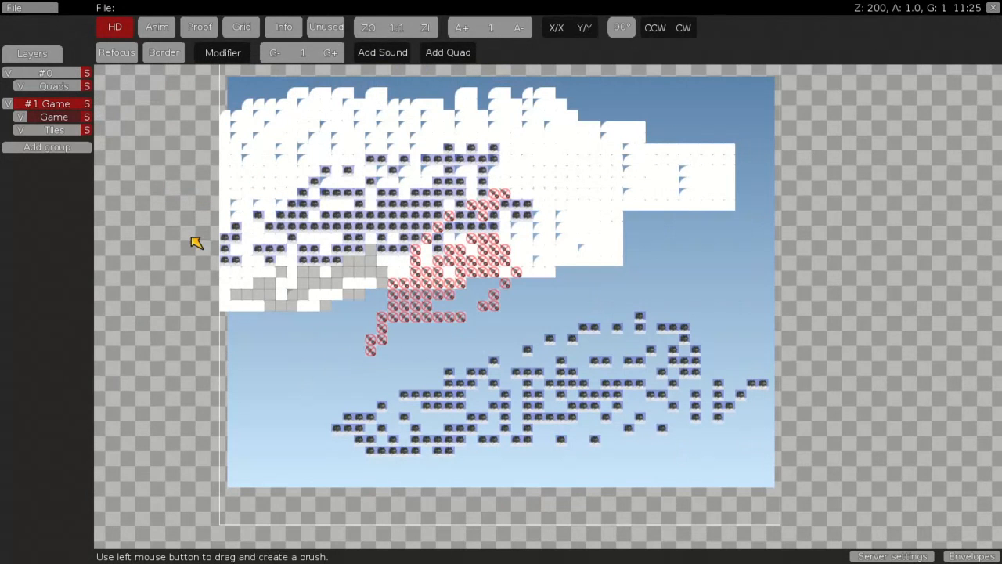
{"action": "right_click", "coordinate": [70, 102]}
{"action": "left_click", "coordinate": [107, 308]}
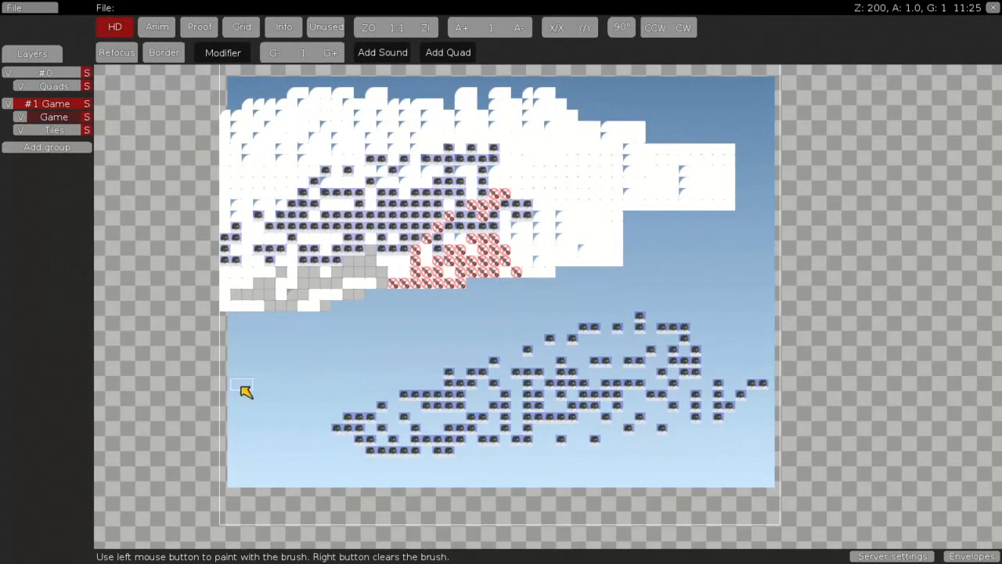
Step: Capture an empty area as the brush and erase all painted tiles from the Game layer
{"action": "right_click", "coordinate": [345, 366]}
{"action": "left_click_drag", "start_coordinate": [249, 387], "coordinate": [344, 328]}
{"action": "mouse_move", "coordinate": [251, 302]}
{"action": "left_mouse_down"}
{"action": "mouse_move", "coordinate": [245, 280]}
{"action": "mouse_move", "coordinate": [373, 233]}
{"action": "mouse_move", "coordinate": [371, 157]}
{"action": "mouse_move", "coordinate": [434, 179]}
{"action": "mouse_move", "coordinate": [514, 421]}
{"action": "mouse_move", "coordinate": [563, 389]}
{"action": "left_mouse_up"}
Step: Pick the solid grey tile and paint it freehand inside the white area and in the sky below it
{"action": "key", "text": "space"}
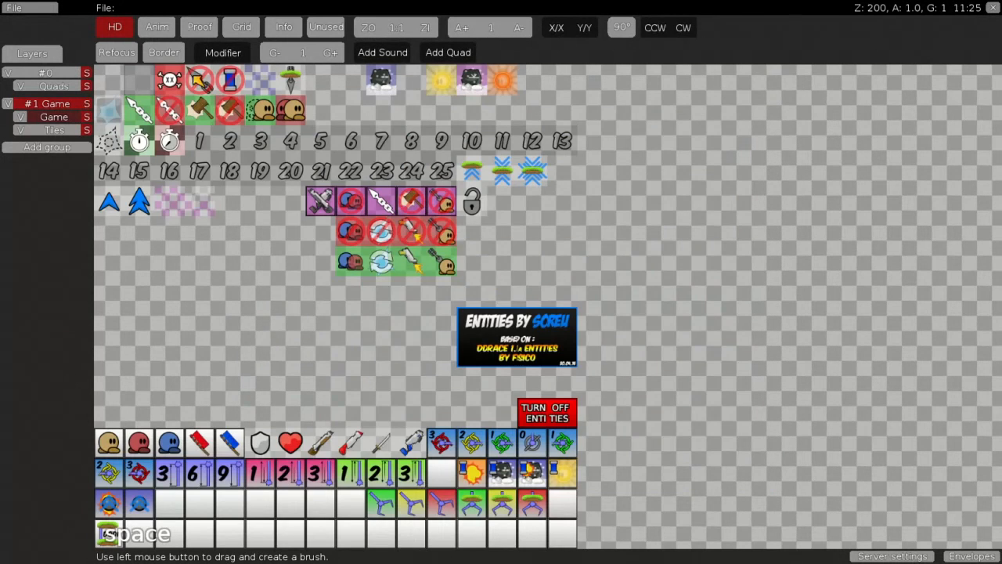
{"action": "left_click", "coordinate": [132, 91]}
{"action": "scroll", "coordinate": [425, 237], "scroll_direction": "up", "scroll_amount": 4}
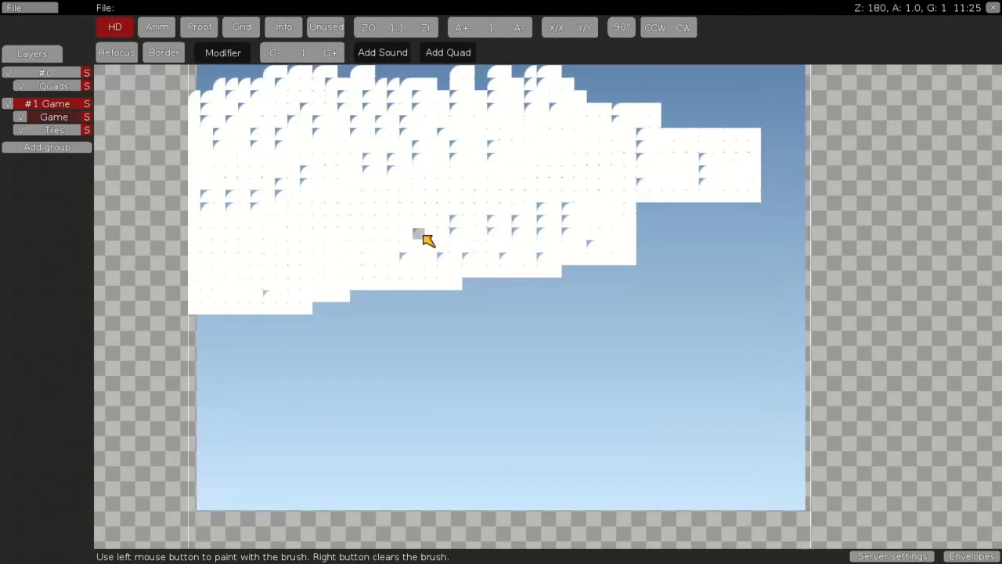
{"action": "scroll", "coordinate": [462, 390], "scroll_direction": "down", "scroll_amount": 4}
{"action": "scroll", "coordinate": [497, 237], "scroll_direction": "up", "scroll_amount": 2}
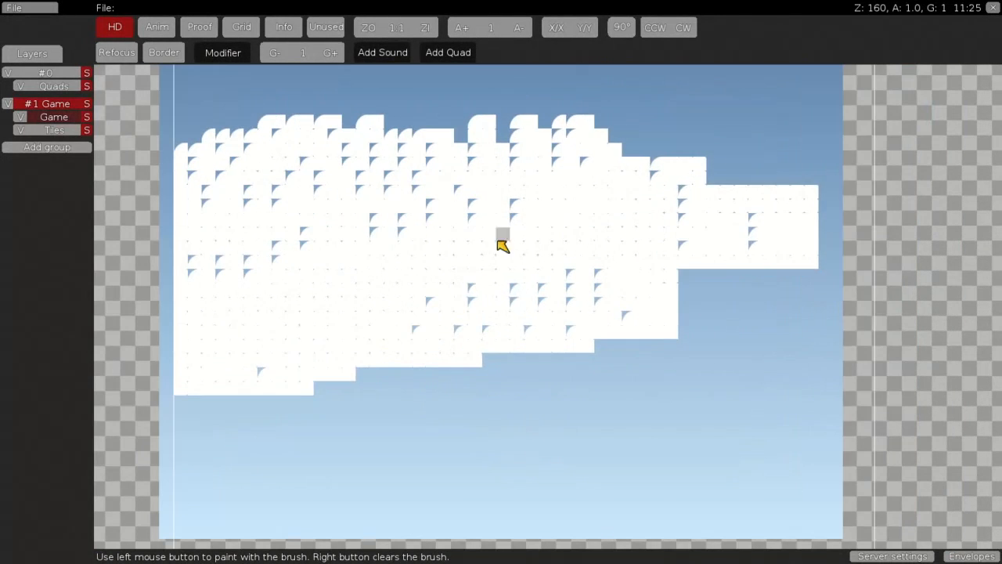
{"action": "middle_click_drag", "start_coordinate": [497, 237], "coordinate": [462, 175]}
{"action": "scroll", "coordinate": [206, 229], "scroll_direction": "down", "scroll_amount": 2}
{"action": "left_click_drag", "start_coordinate": [323, 196], "coordinate": [407, 206]}
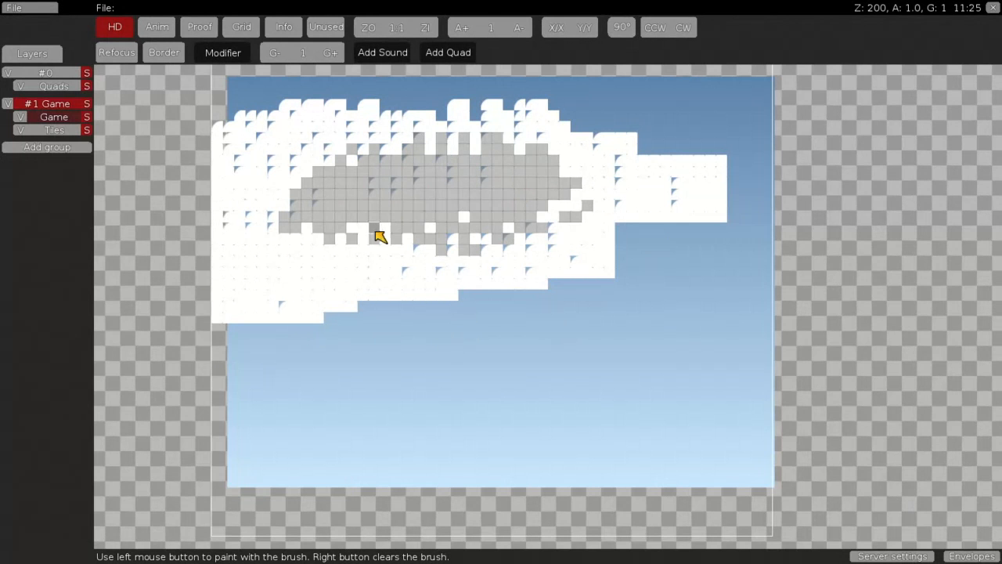
{"action": "mouse_move", "coordinate": [368, 367]}
{"action": "left_mouse_down"}
{"action": "mouse_move", "coordinate": [497, 380]}
{"action": "mouse_move", "coordinate": [467, 394]}
{"action": "mouse_move", "coordinate": [501, 387]}
{"action": "left_mouse_up"}
Step: Clear the brush and clean up the solid game tiles that lie outside the white area
{"action": "right_click", "coordinate": [107, 160]}
{"action": "right_click", "coordinate": [55, 104]}
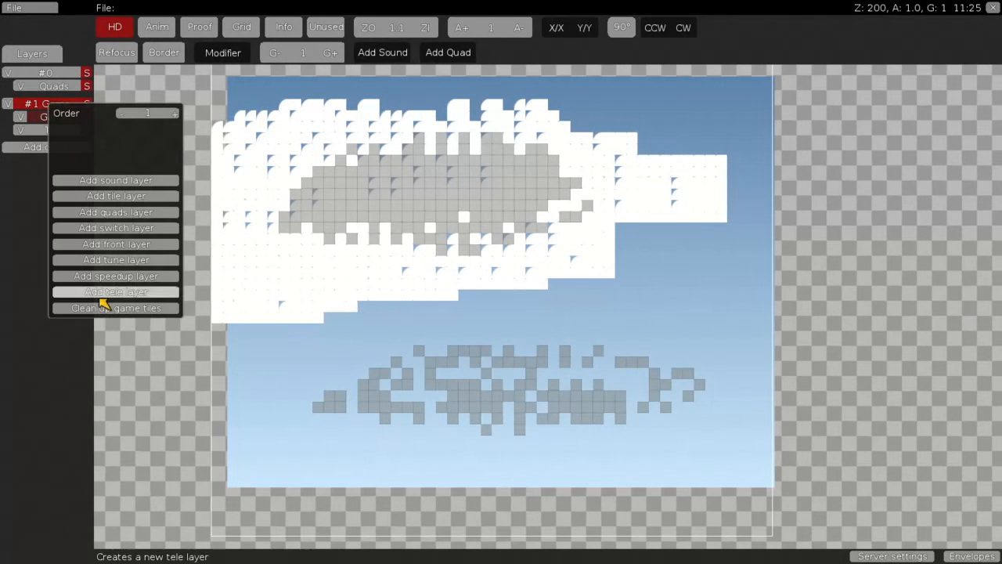
{"action": "left_click", "coordinate": [112, 313]}
Step: Capture a block of solid game tiles as the brush and cover the whole white area and its surroundings with it
{"action": "scroll", "coordinate": [344, 327], "scroll_direction": "down", "scroll_amount": 2}
{"action": "scroll", "coordinate": [463, 197], "scroll_direction": "up", "scroll_amount": 4}
{"action": "mouse_move", "coordinate": [464, 196]}
{"action": "left_mouse_down"}
{"action": "mouse_move", "coordinate": [387, 143]}
{"action": "mouse_move", "coordinate": [527, 217]}
{"action": "mouse_move", "coordinate": [418, 248]}
{"action": "mouse_move", "coordinate": [328, 326]}
{"action": "mouse_move", "coordinate": [197, 264]}
{"action": "mouse_move", "coordinate": [164, 128]}
{"action": "left_mouse_up"}
{"action": "scroll", "coordinate": [316, 199], "scroll_direction": "down", "scroll_amount": 4}
{"action": "mouse_move", "coordinate": [363, 129]}
{"action": "left_mouse_down"}
{"action": "mouse_move", "coordinate": [406, 204]}
{"action": "mouse_move", "coordinate": [581, 189]}
{"action": "mouse_move", "coordinate": [563, 220]}
{"action": "mouse_move", "coordinate": [567, 243]}
{"action": "left_mouse_up"}
{"action": "right_click", "coordinate": [567, 257]}
{"action": "scroll", "coordinate": [568, 235], "scroll_direction": "down", "scroll_amount": 6}
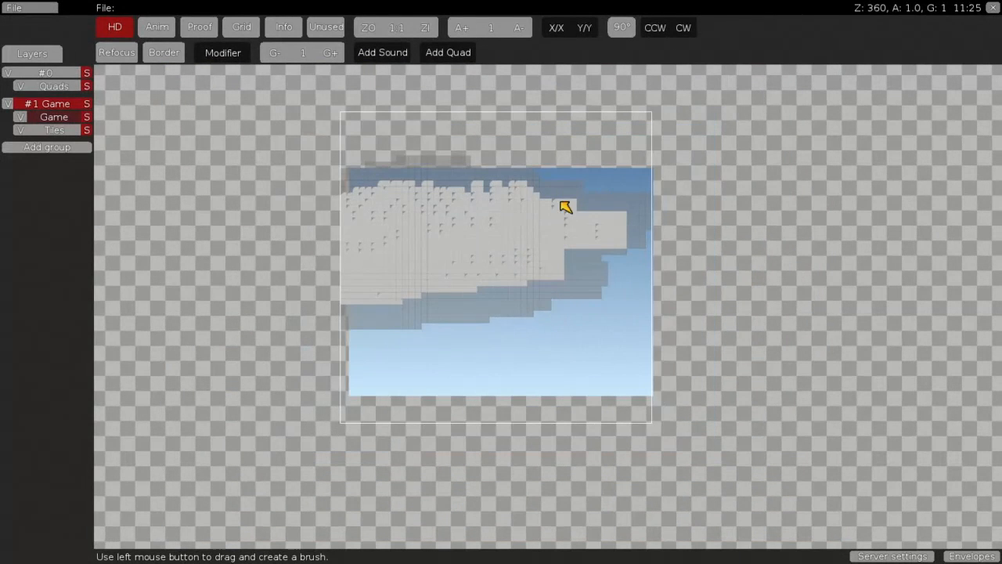
Step: Clean up the game tiles surrounding the white area and check the result
{"action": "scroll", "coordinate": [501, 172], "scroll_direction": "up", "scroll_amount": 3}
{"action": "right_click", "coordinate": [85, 106]}
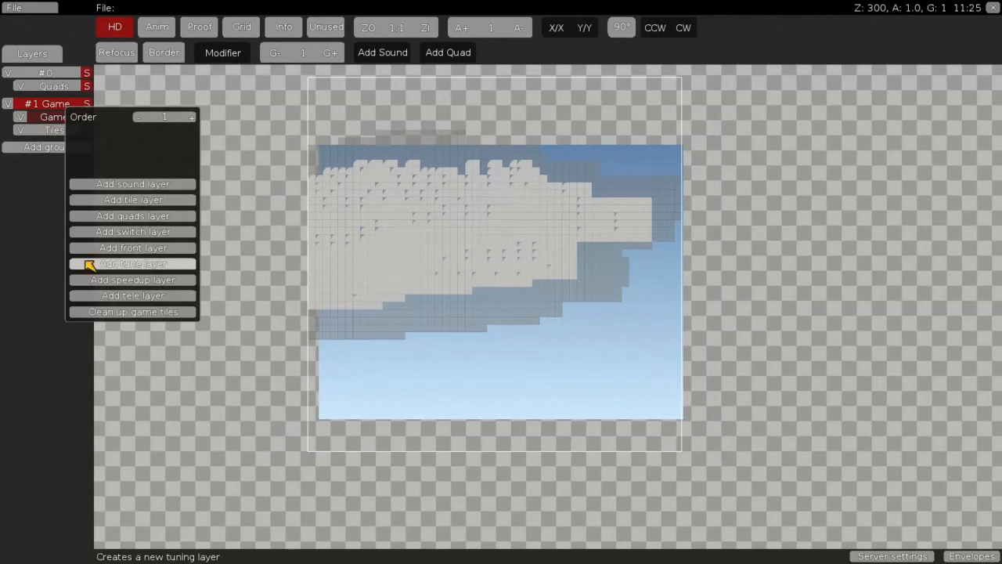
{"action": "left_click", "coordinate": [138, 320]}
{"action": "scroll", "coordinate": [577, 271], "scroll_direction": "up", "scroll_amount": 3}
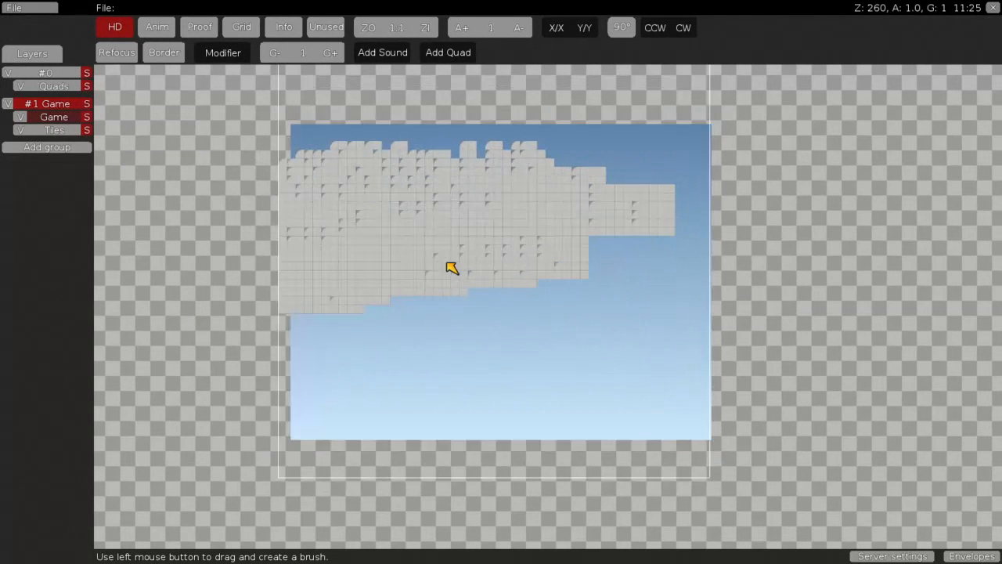
{"action": "scroll", "coordinate": [472, 277], "scroll_direction": "down", "scroll_amount": 4}
{"action": "scroll", "coordinate": [444, 268], "scroll_direction": "up", "scroll_amount": 2}
Step: Add winter_main from data/mapres as an external image and display it
{"action": "left_click", "coordinate": [32, 54]}
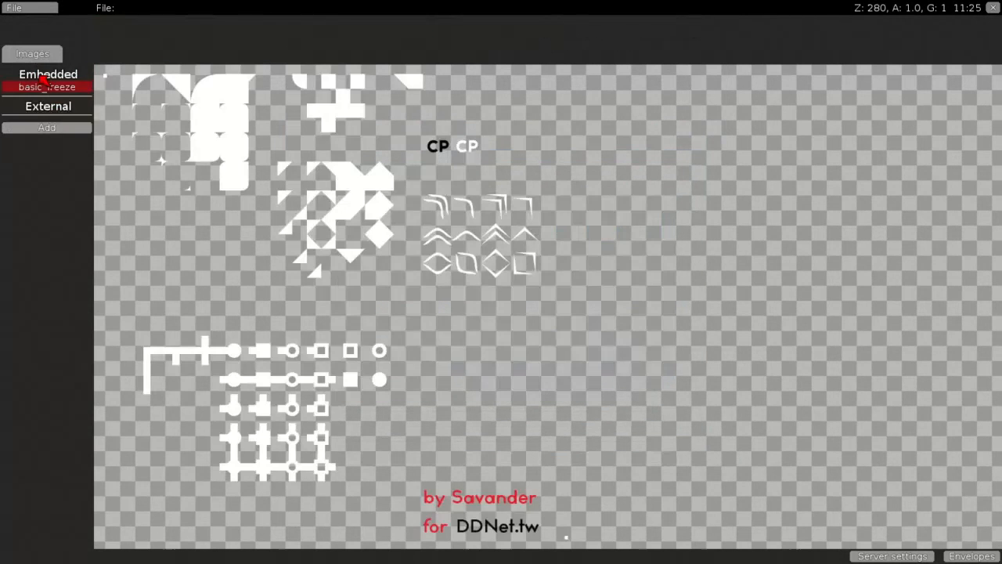
{"action": "left_click", "coordinate": [55, 127]}
{"action": "left_click", "coordinate": [233, 163]}
{"action": "scroll", "coordinate": [219, 309], "scroll_direction": "down", "scroll_amount": 6}
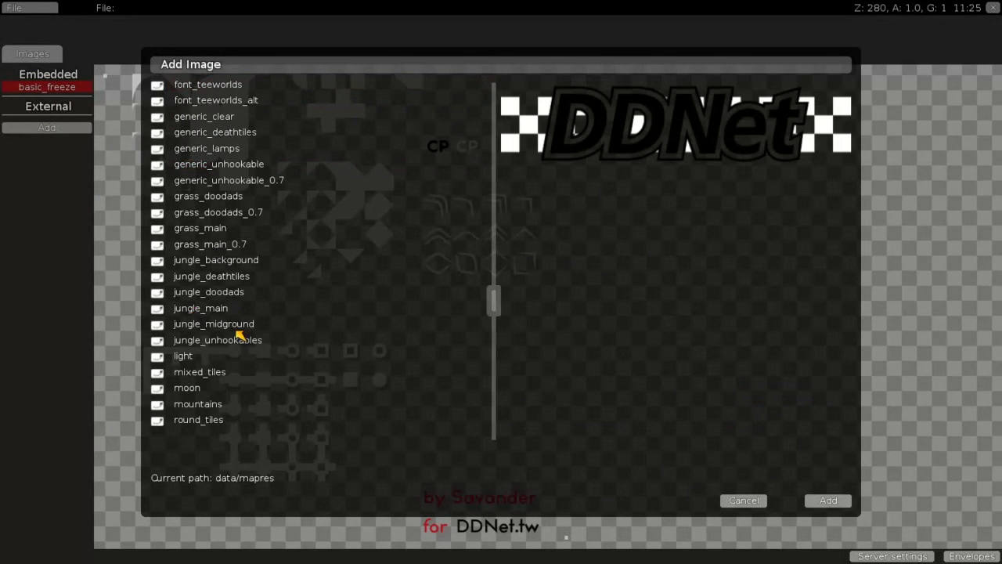
{"action": "scroll", "coordinate": [239, 335], "scroll_direction": "down", "scroll_amount": 4}
{"action": "left_click", "coordinate": [212, 356]}
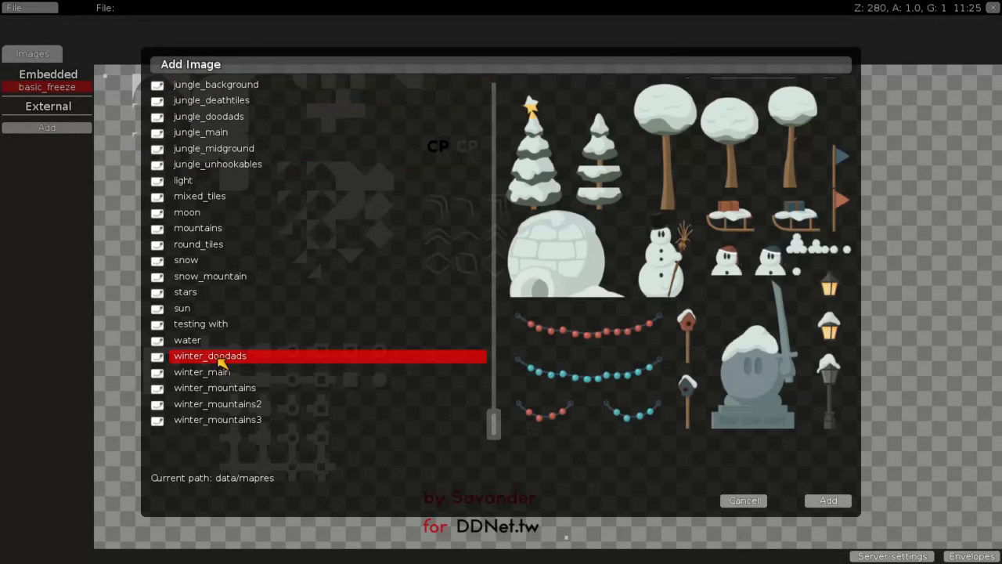
{"action": "left_click", "coordinate": [232, 372]}
{"action": "double_click", "coordinate": [233, 373]}
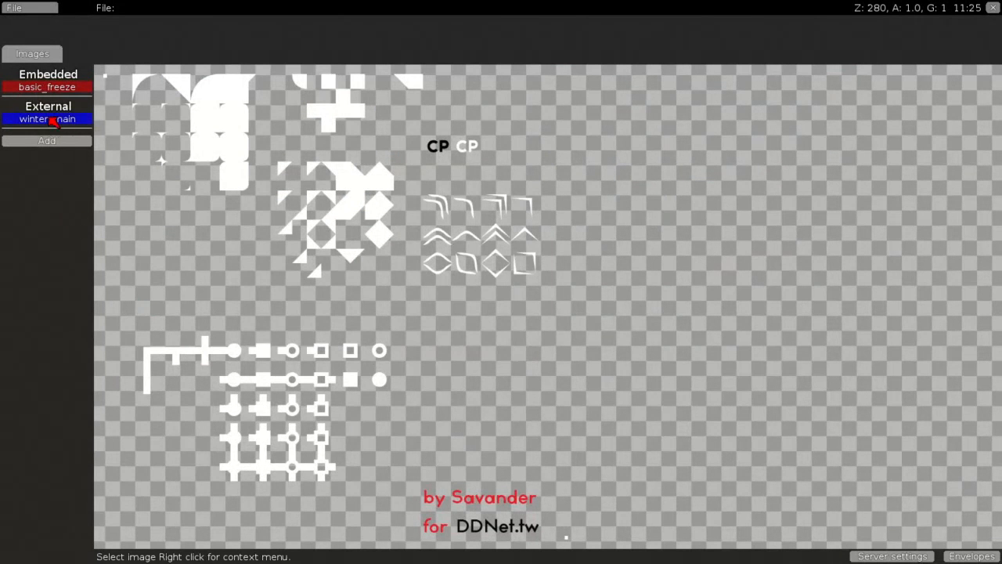
{"action": "left_click", "coordinate": [53, 119]}
Step: Add a second tile layer to the Game group and assign the winter_main image to it
{"action": "left_click", "coordinate": [28, 54]}
{"action": "right_click", "coordinate": [49, 110]}
{"action": "left_click", "coordinate": [94, 196]}
{"action": "right_click", "coordinate": [58, 144]}
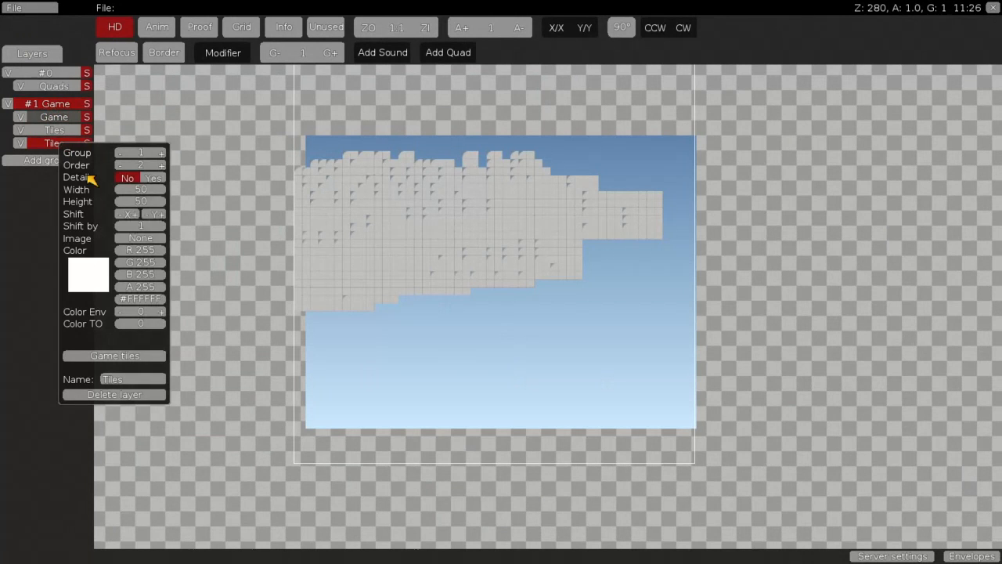
{"action": "left_click", "coordinate": [141, 240]}
{"action": "left_click", "coordinate": [192, 280]}
{"action": "key", "text": "space"}
{"action": "mouse_move", "coordinate": [382, 149]}
{"action": "left_mouse_down"}
{"action": "mouse_move", "coordinate": [125, 224]}
{"action": "mouse_move", "coordinate": [112, 200]}
{"action": "left_mouse_up"}
{"action": "scroll", "coordinate": [501, 380], "scroll_direction": "down", "scroll_amount": 3}
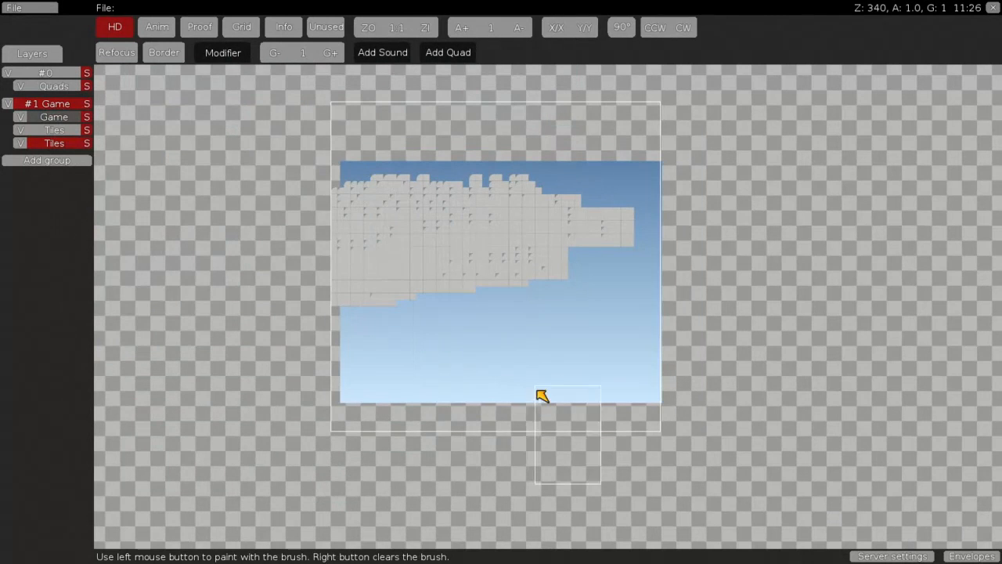
{"action": "right_click", "coordinate": [542, 395]}
Step: Pick the dripping-snow block from the winter_main tileset and place two copies along the bottom of the new tile layer
{"action": "key", "text": "space"}
{"action": "mouse_move", "coordinate": [379, 151]}
{"action": "left_mouse_down"}
{"action": "mouse_move", "coordinate": [195, 226]}
{"action": "mouse_move", "coordinate": [121, 208]}
{"action": "left_mouse_up"}
{"action": "middle_click_drag", "start_coordinate": [413, 346], "coordinate": [369, 238]}
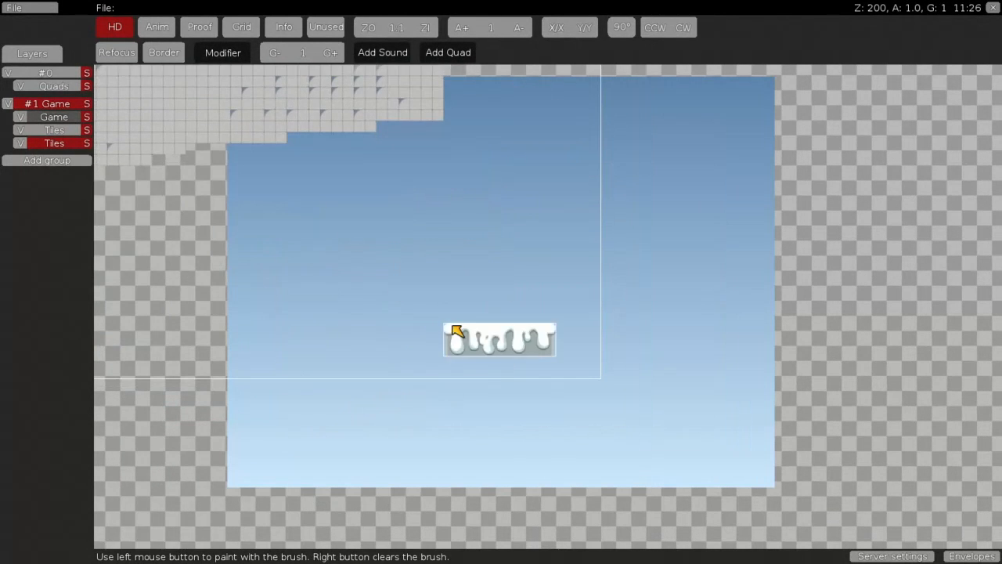
{"action": "middle_click_drag", "start_coordinate": [517, 274], "coordinate": [598, 273]}
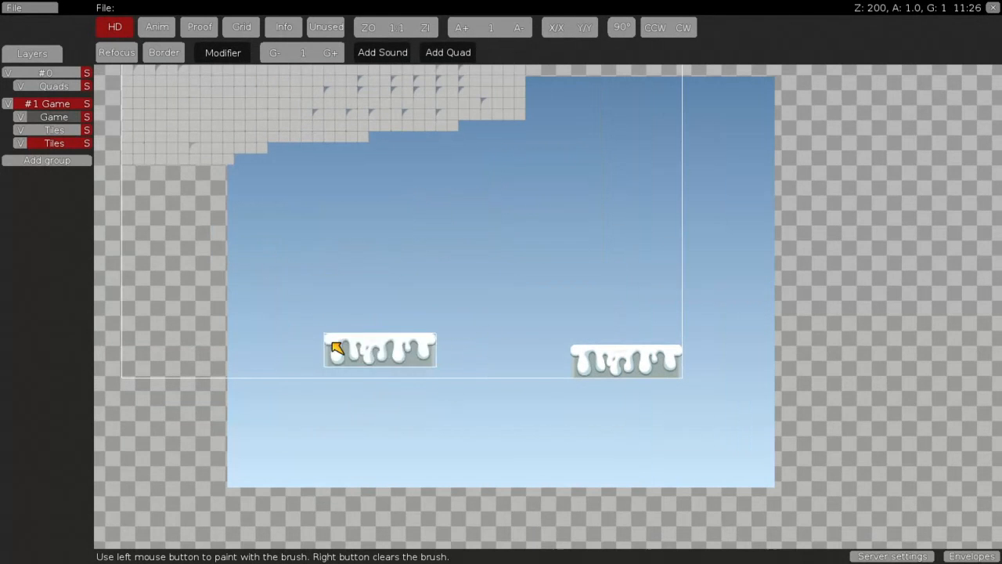
{"action": "left_click", "coordinate": [317, 352]}
Step: Paint the dripping-snow brush freehand over the right part of the layer beside the white area, then clear the brush
{"action": "middle_click_drag", "start_coordinate": [575, 188], "coordinate": [503, 347]}
{"action": "mouse_move", "coordinate": [508, 318]}
{"action": "left_mouse_down"}
{"action": "mouse_move", "coordinate": [452, 235]}
{"action": "mouse_move", "coordinate": [453, 108]}
{"action": "mouse_move", "coordinate": [487, 94]}
{"action": "left_mouse_up"}
{"action": "scroll", "coordinate": [391, 173], "scroll_direction": "down", "scroll_amount": 6}
{"action": "right_click", "coordinate": [260, 211]}
Step: Fill the entire Game layer with solid grey tiles, using a captured block of them as a larger brush
{"action": "left_click", "coordinate": [54, 117]}
{"action": "key", "text": "space"}
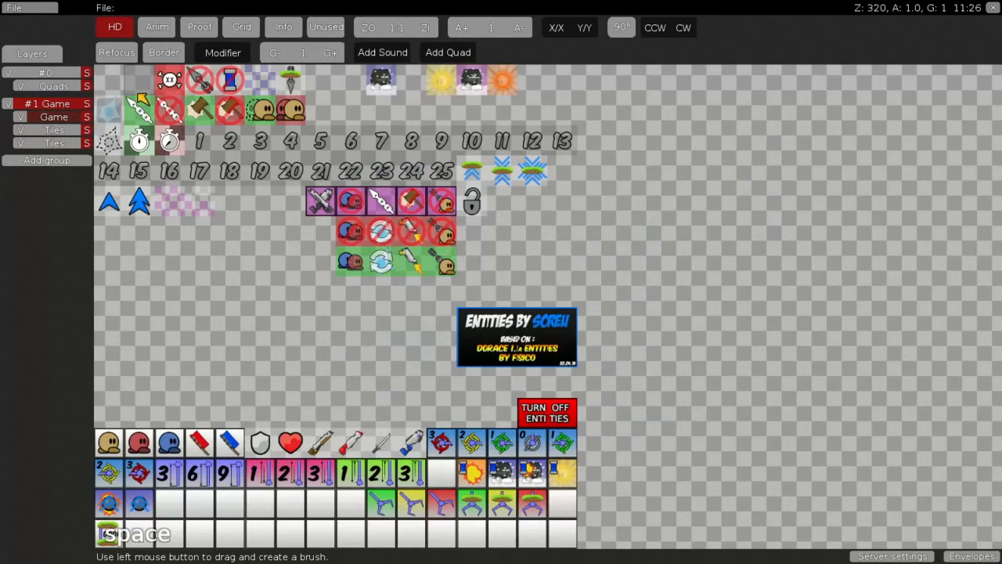
{"action": "left_click", "coordinate": [136, 80]}
{"action": "right_click", "coordinate": [281, 269]}
{"action": "scroll", "coordinate": [283, 269], "scroll_direction": "down", "scroll_amount": 1}
{"action": "left_click_drag", "start_coordinate": [290, 267], "coordinate": [365, 190]}
{"action": "scroll", "coordinate": [340, 217], "scroll_direction": "down", "scroll_amount": 11}
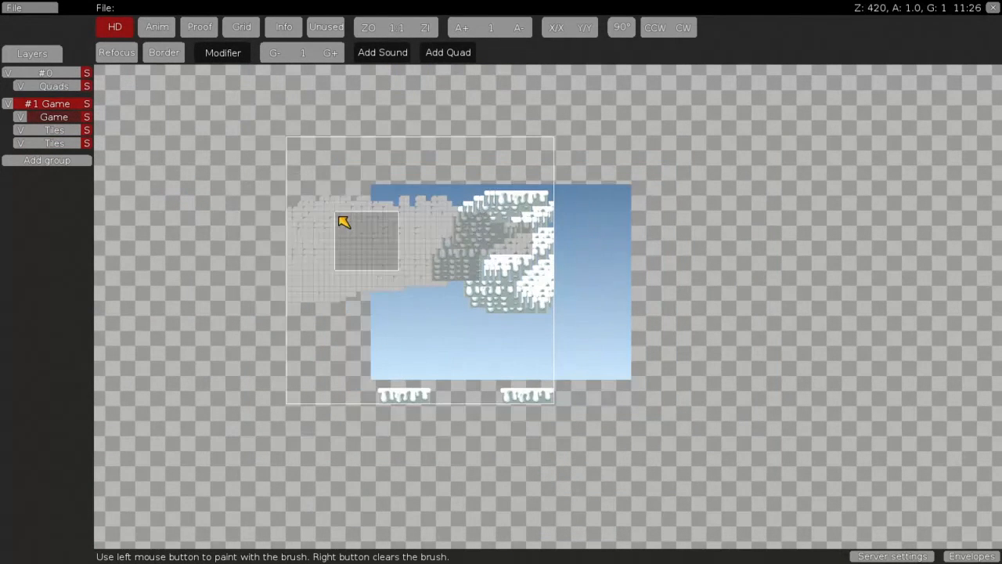
{"action": "left_click", "coordinate": [363, 98]}
{"action": "left_click_drag", "start_coordinate": [368, 102], "coordinate": [293, 284]}
{"action": "left_click_drag", "start_coordinate": [376, 197], "coordinate": [559, 237]}
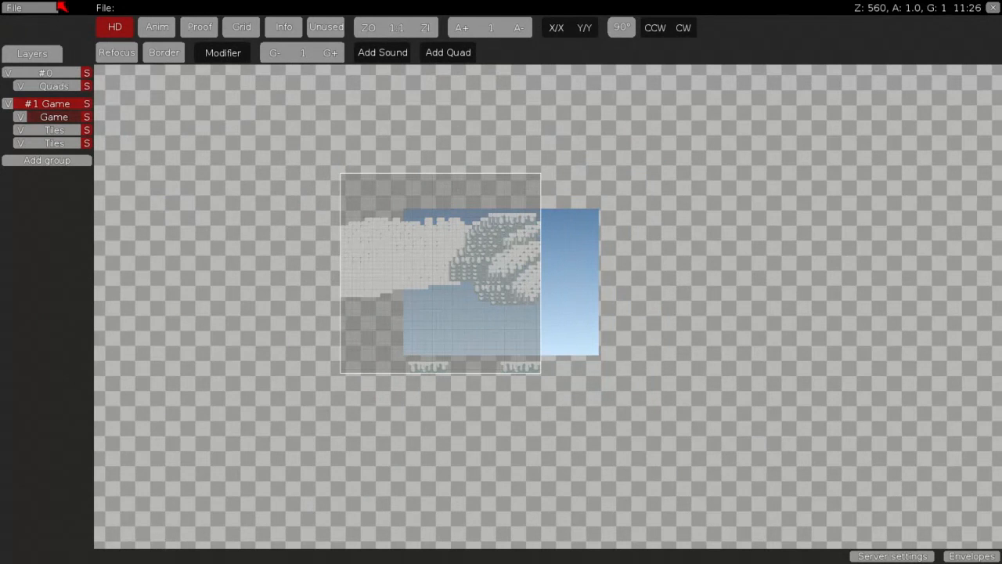
Step: Clean up the game tiles not backed by either tile layer and inspect the white and snow areas
{"action": "right_click", "coordinate": [45, 111]}
{"action": "left_click", "coordinate": [125, 309]}
{"action": "scroll", "coordinate": [425, 336], "scroll_direction": "up", "scroll_amount": 5}
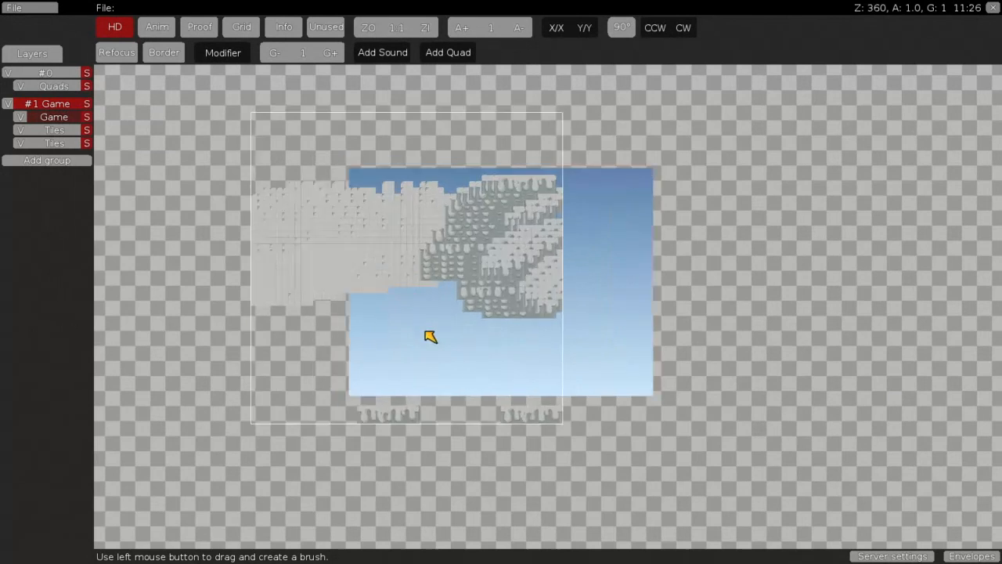
{"action": "scroll", "coordinate": [428, 359], "scroll_direction": "down", "scroll_amount": 2}
{"action": "scroll", "coordinate": [438, 376], "scroll_direction": "up", "scroll_amount": 6}
{"action": "middle_click_drag", "start_coordinate": [500, 416], "coordinate": [588, 430]}
{"action": "scroll", "coordinate": [527, 263], "scroll_direction": "up", "scroll_amount": 2}
{"action": "scroll", "coordinate": [501, 309], "scroll_direction": "down", "scroll_amount": 6}
{"action": "scroll", "coordinate": [478, 309], "scroll_direction": "up", "scroll_amount": 2}
Step: Review the Game group's options, including the game tile cleanup, and the Game layer's properties
{"action": "right_click", "coordinate": [60, 104]}
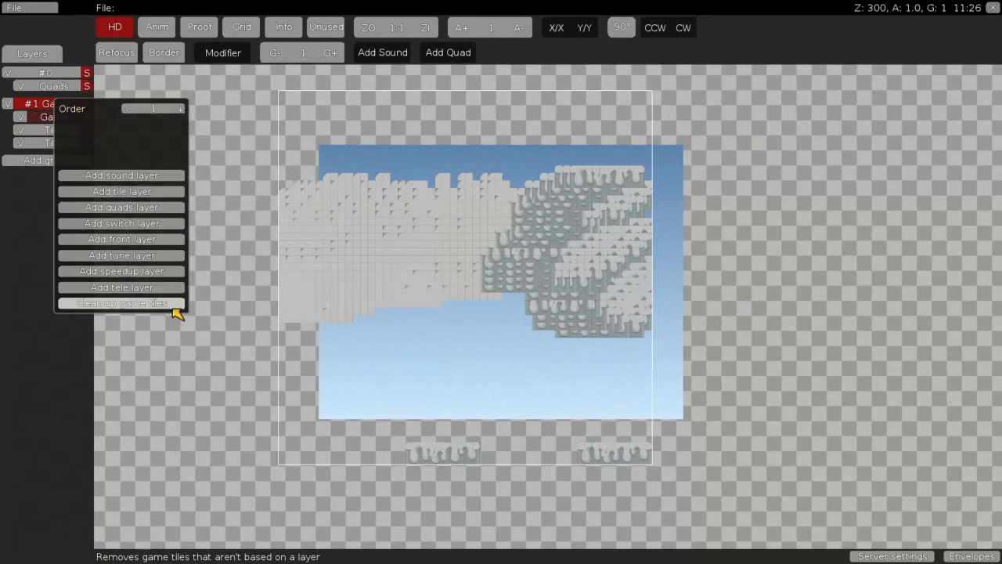
{"action": "left_click", "coordinate": [246, 212]}
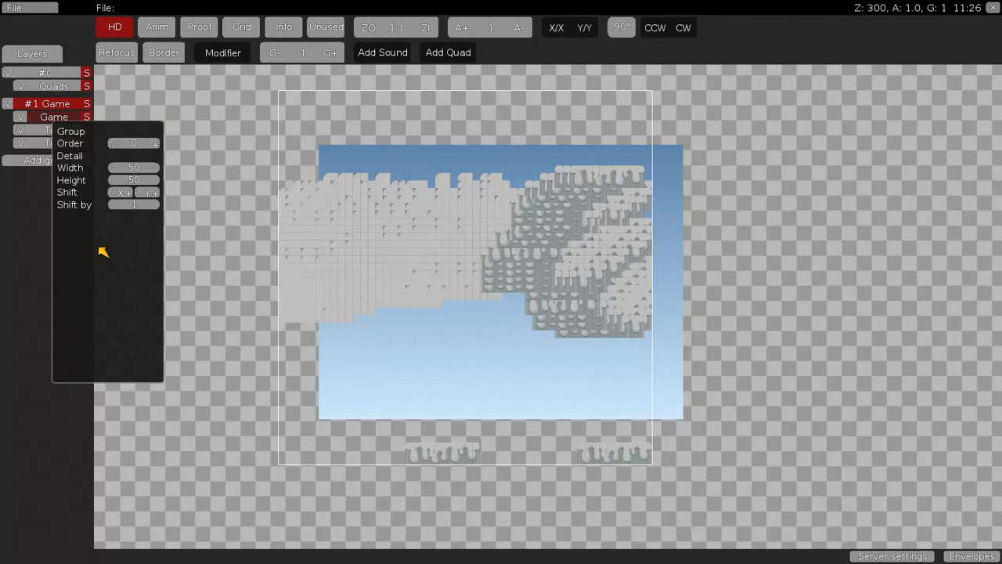
{"action": "left_click", "coordinate": [173, 199]}
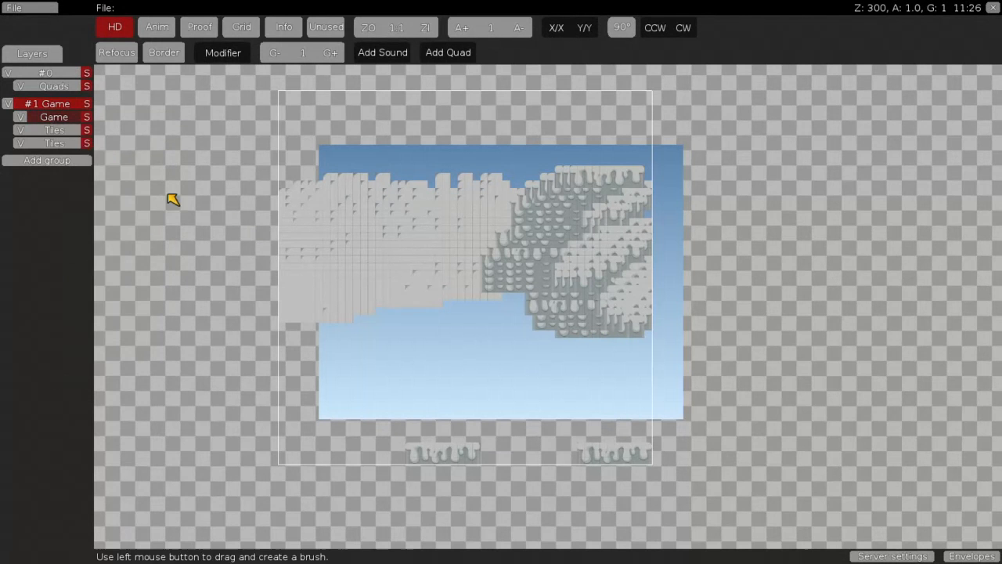
{"action": "right_click", "coordinate": [66, 112]}
{"action": "scroll", "coordinate": [406, 285], "scroll_direction": "down", "scroll_amount": 2}
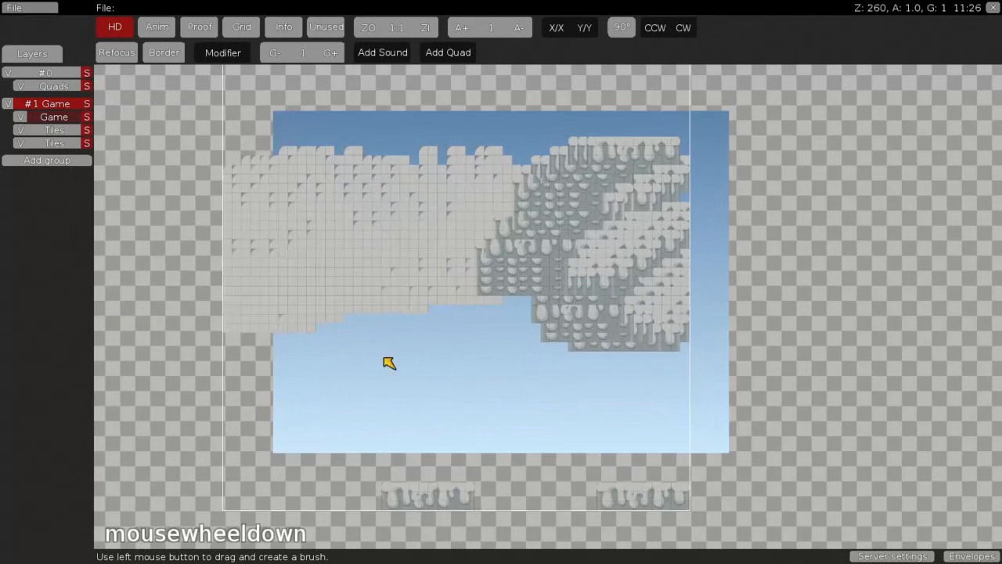
{"action": "scroll", "coordinate": [395, 337], "scroll_direction": "up", "scroll_amount": 5}
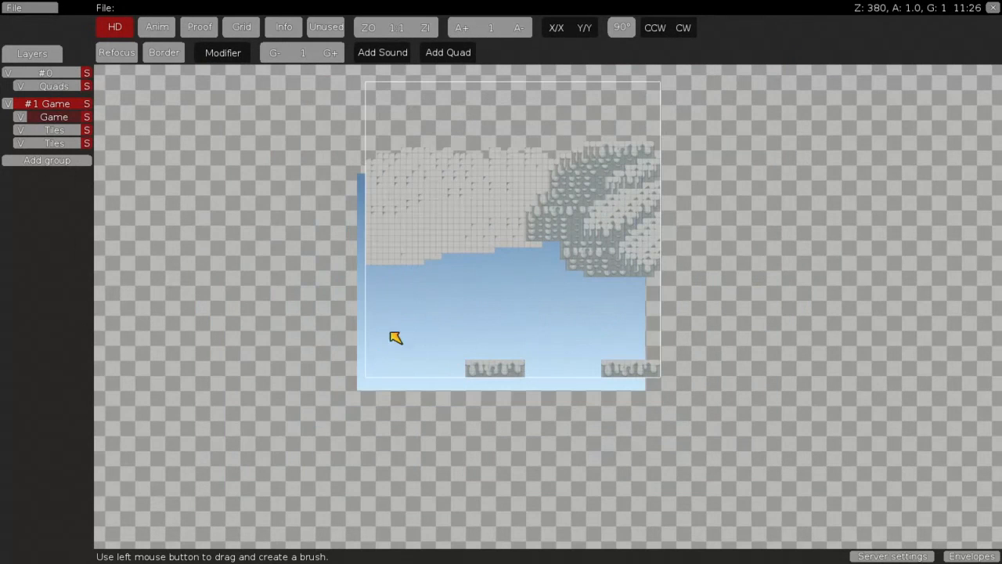